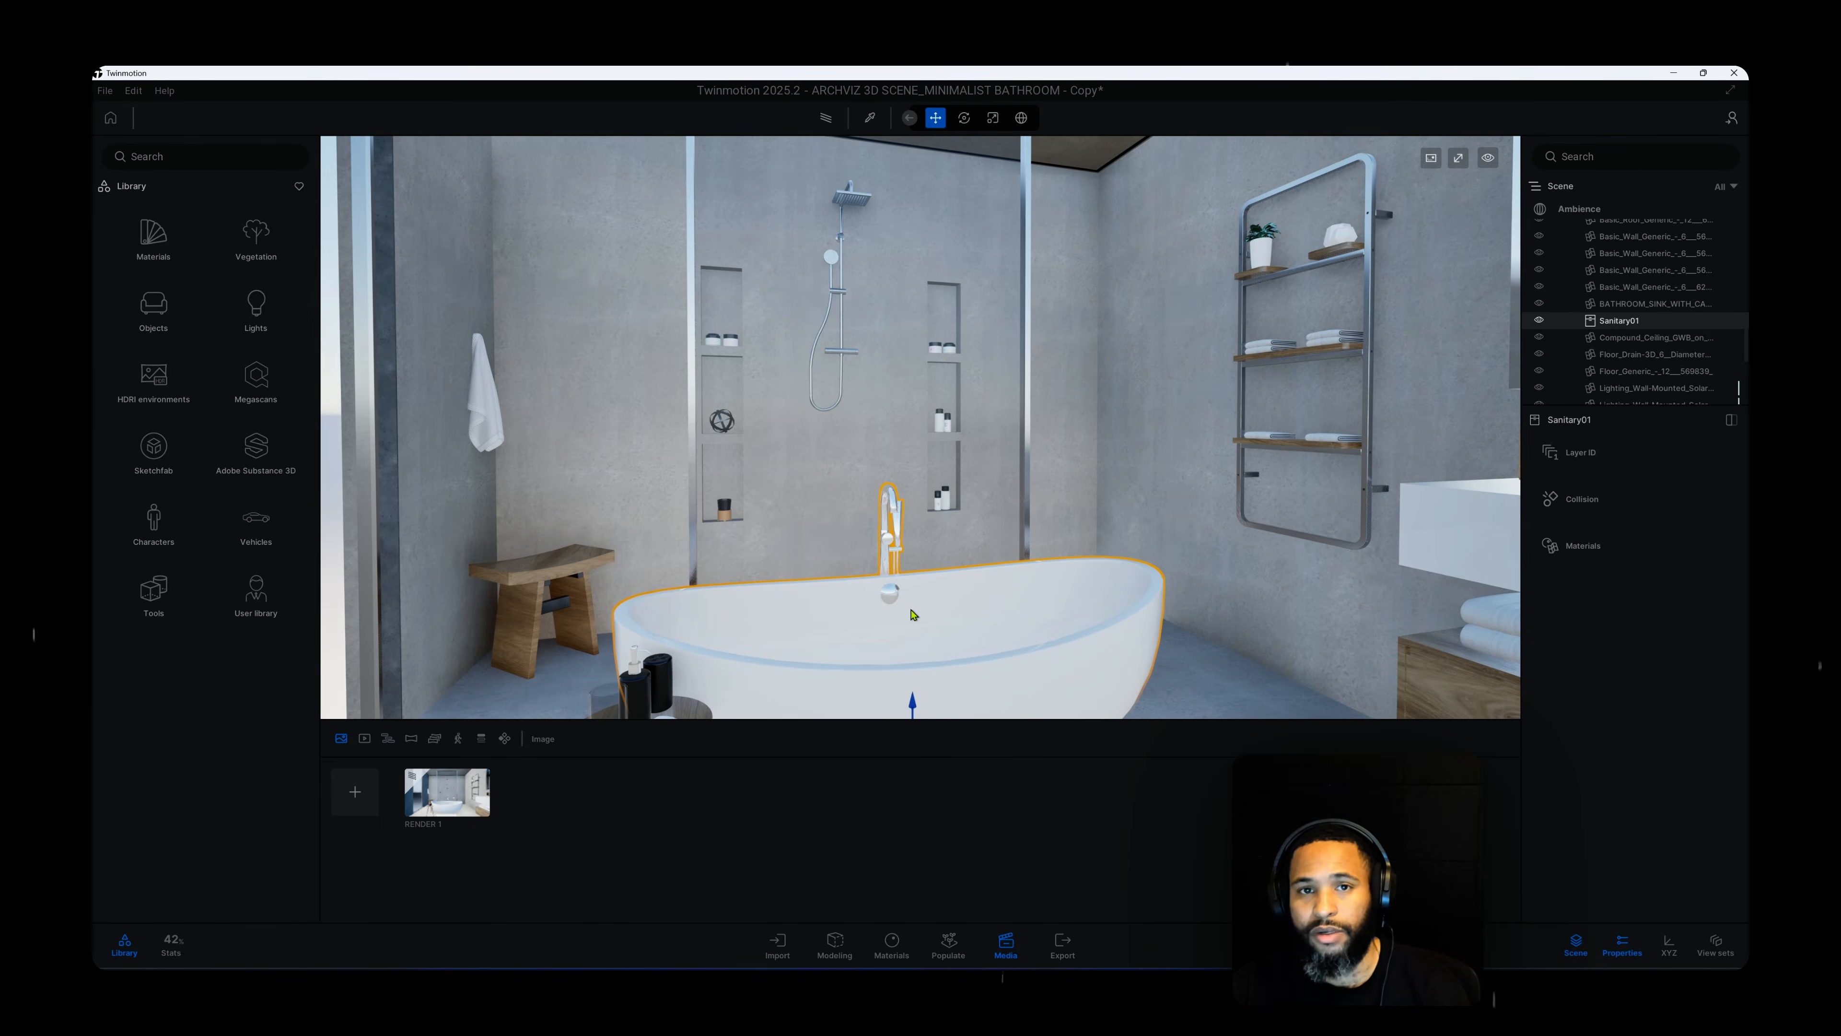
Browse the sanitaries, accessories and storage assets in the Bathroom category of the Home objects library.
middle_click_drag(912, 614, 795, 601, "shift")
left_click(810, 626)
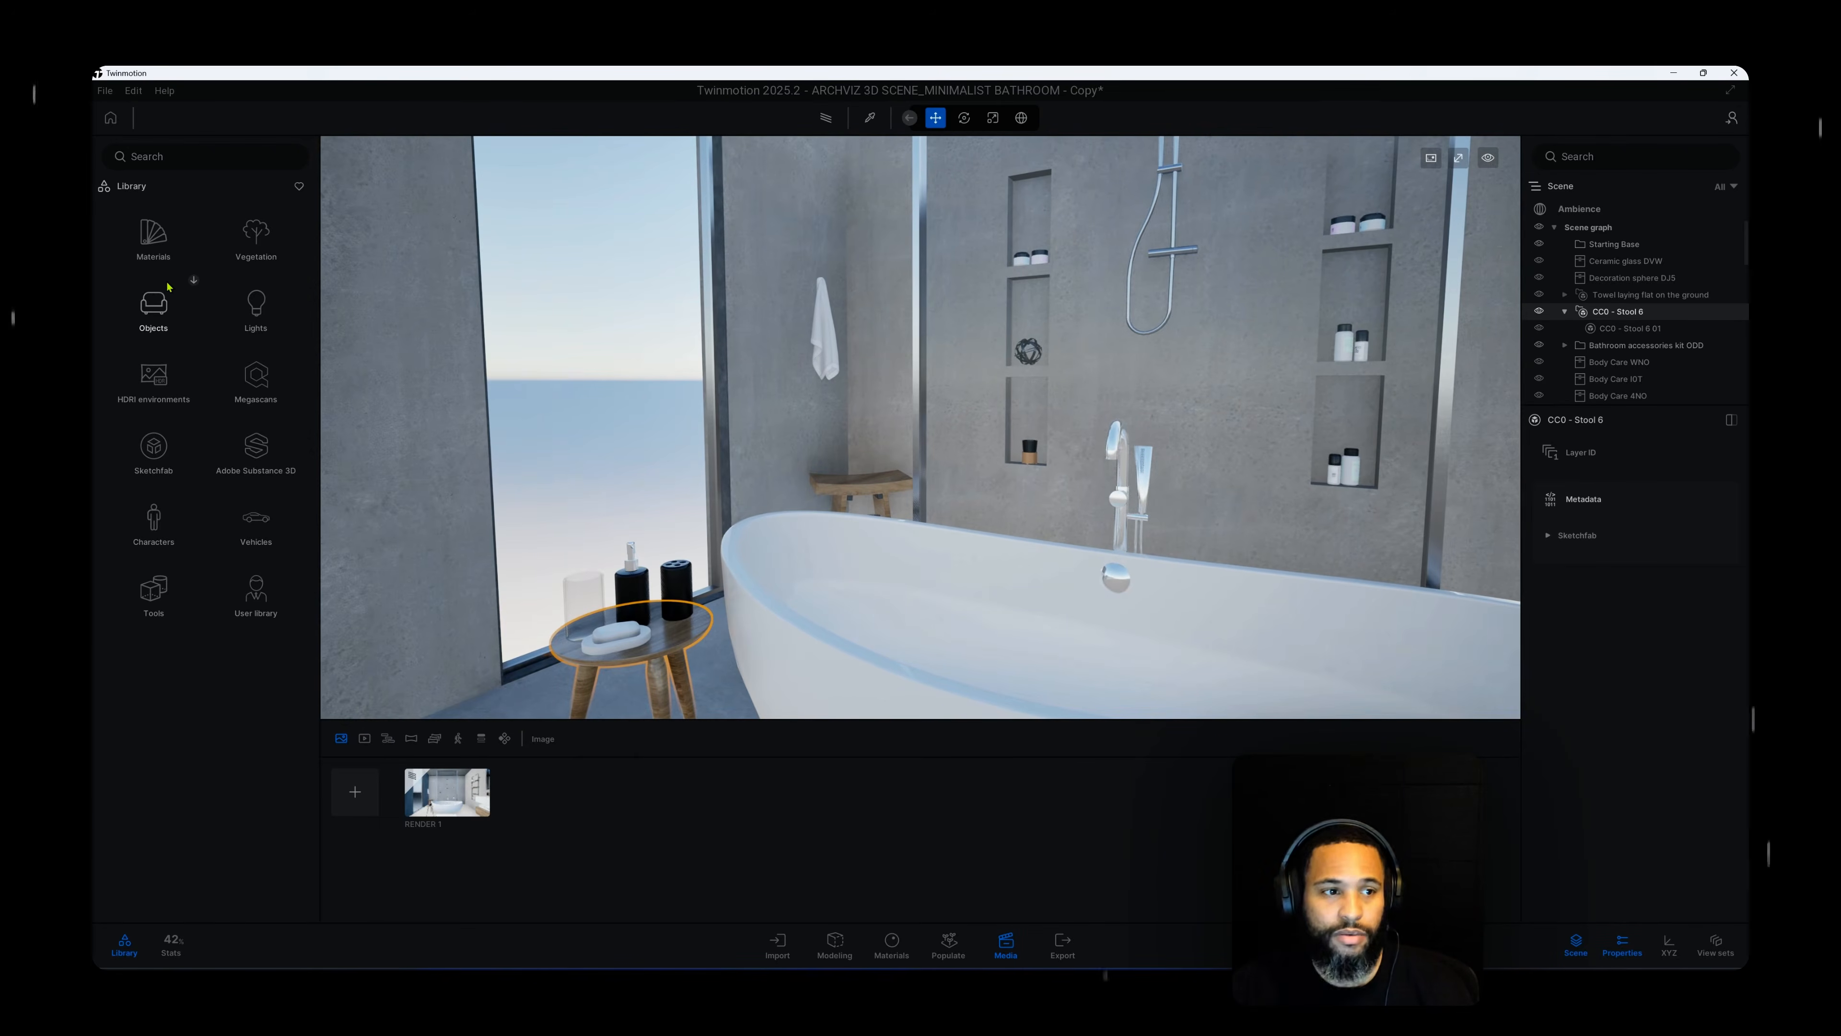
left_click(154, 309)
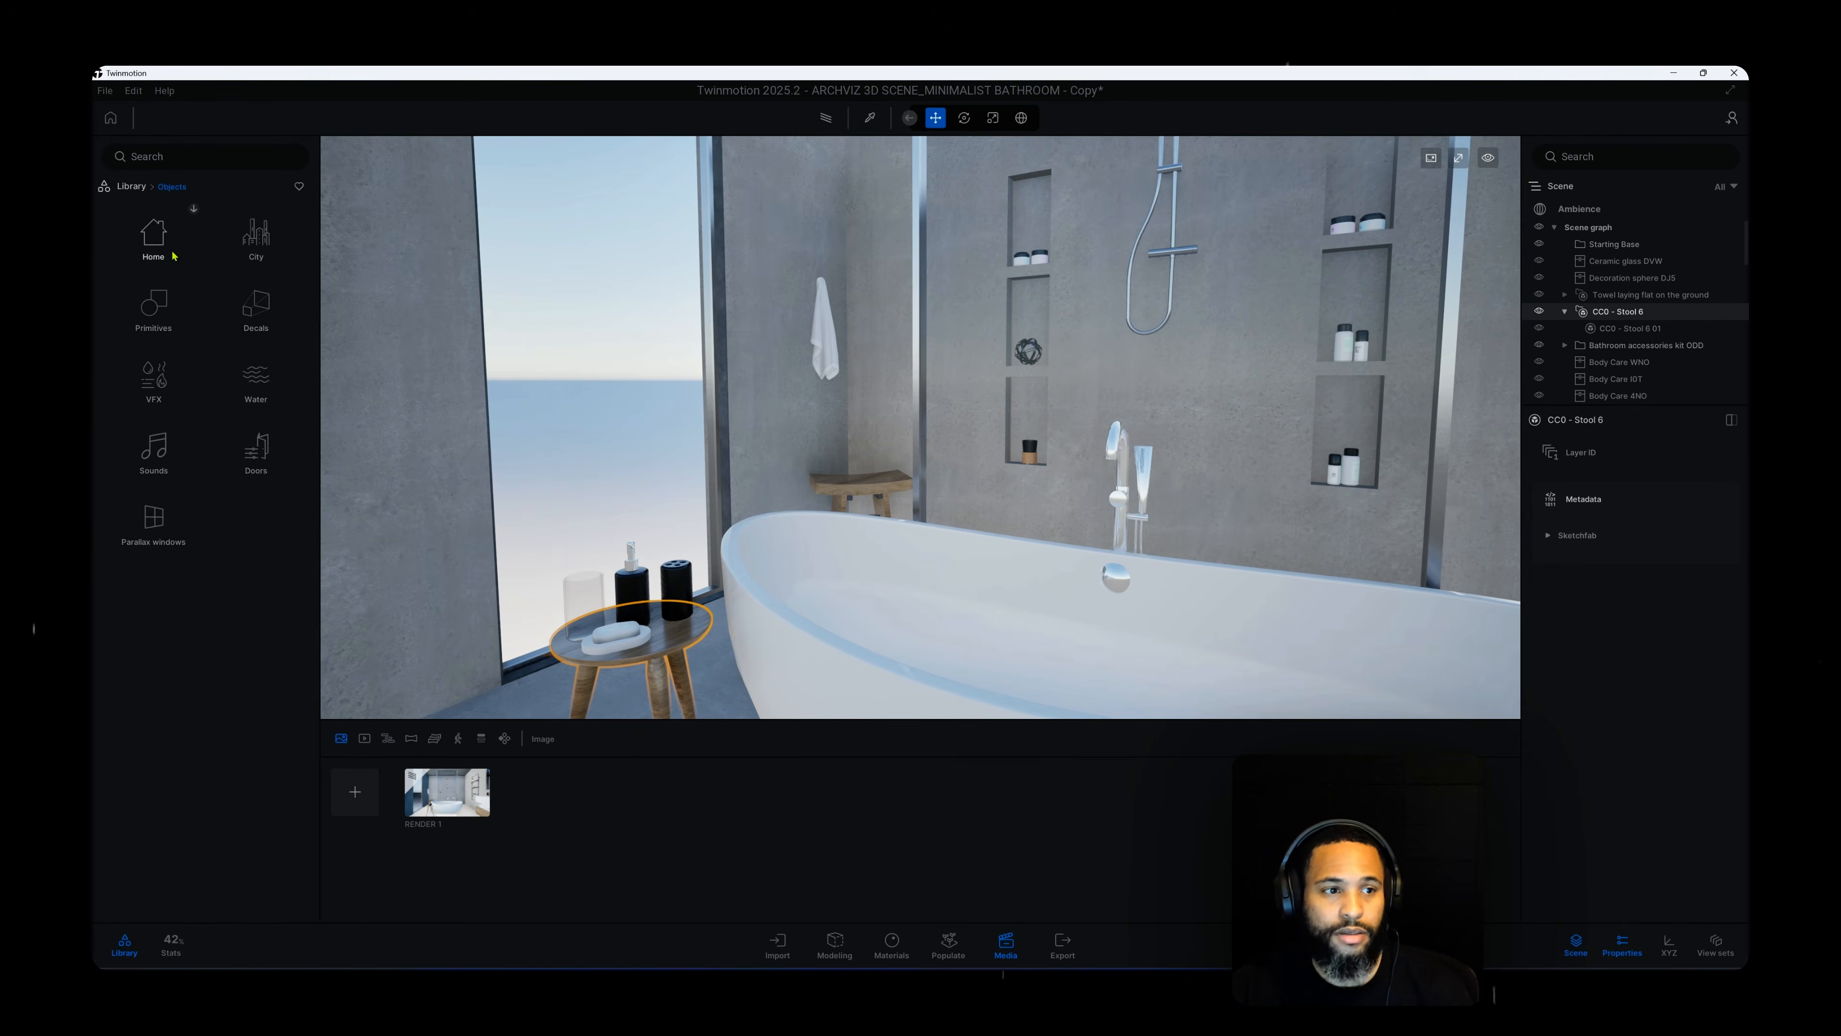
left_click(156, 239)
left_click(160, 241)
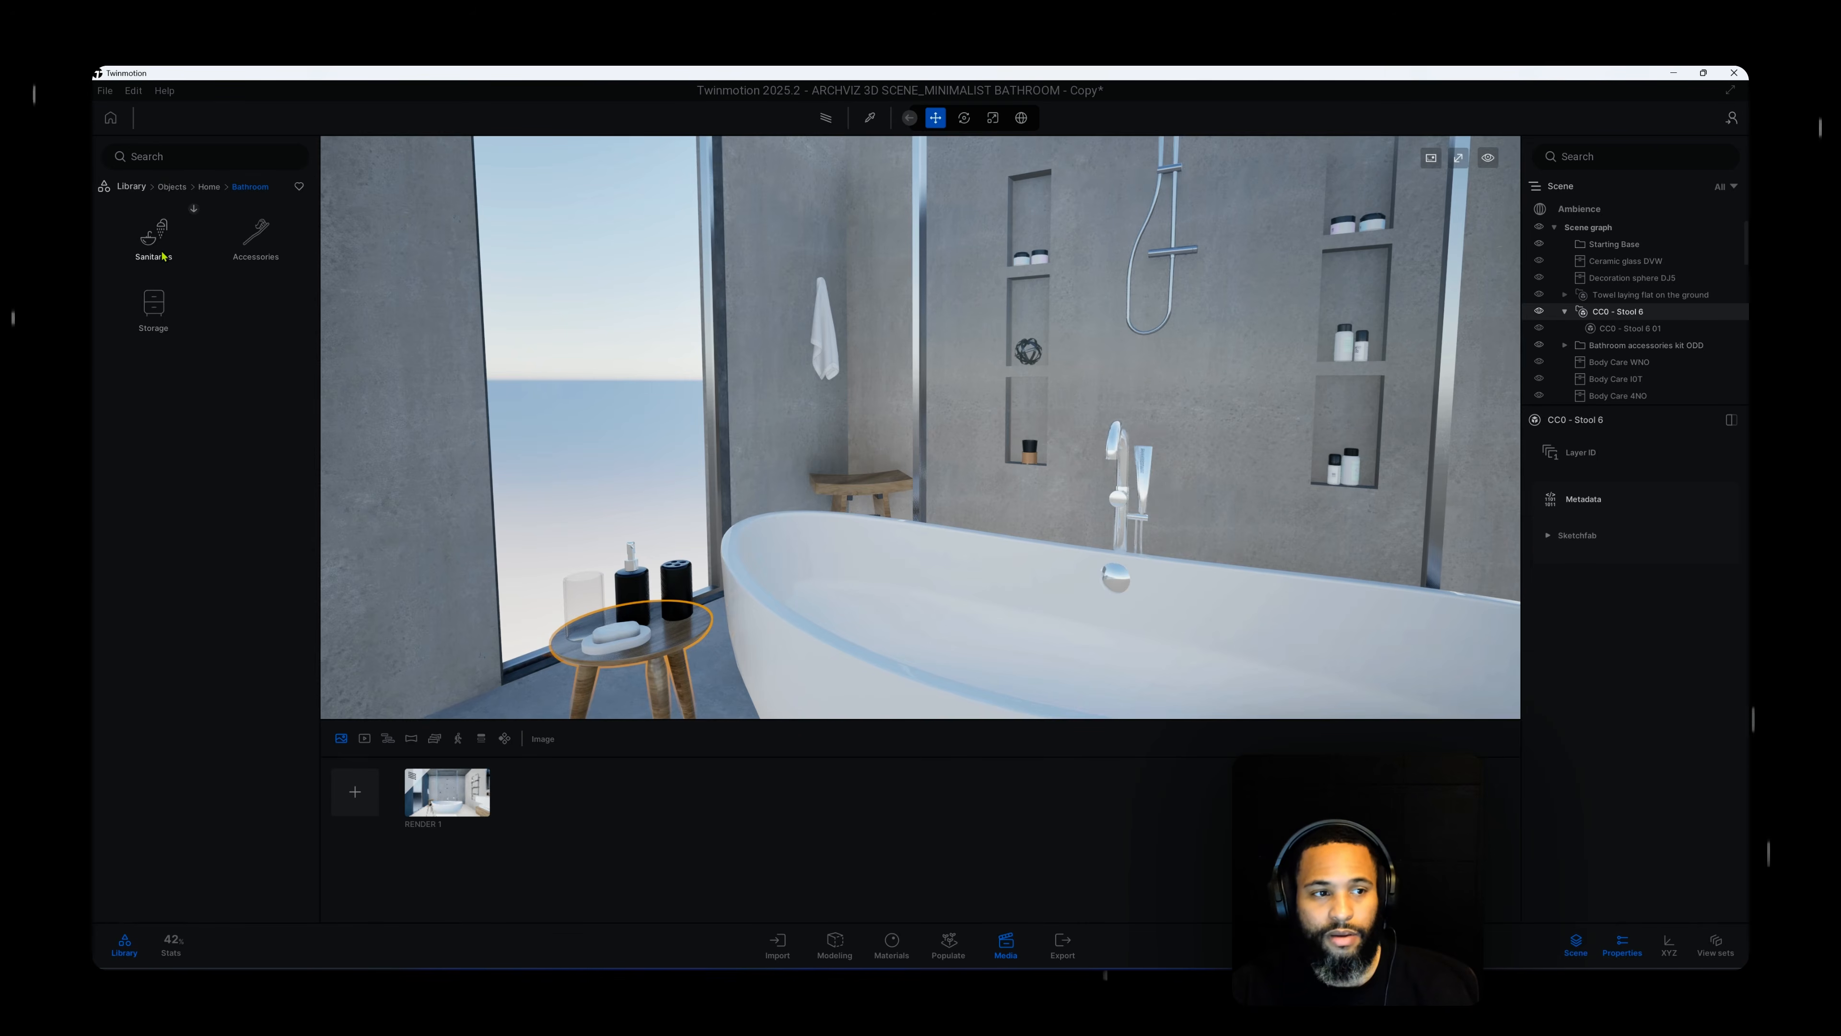
left_click(156, 238)
left_click(213, 187)
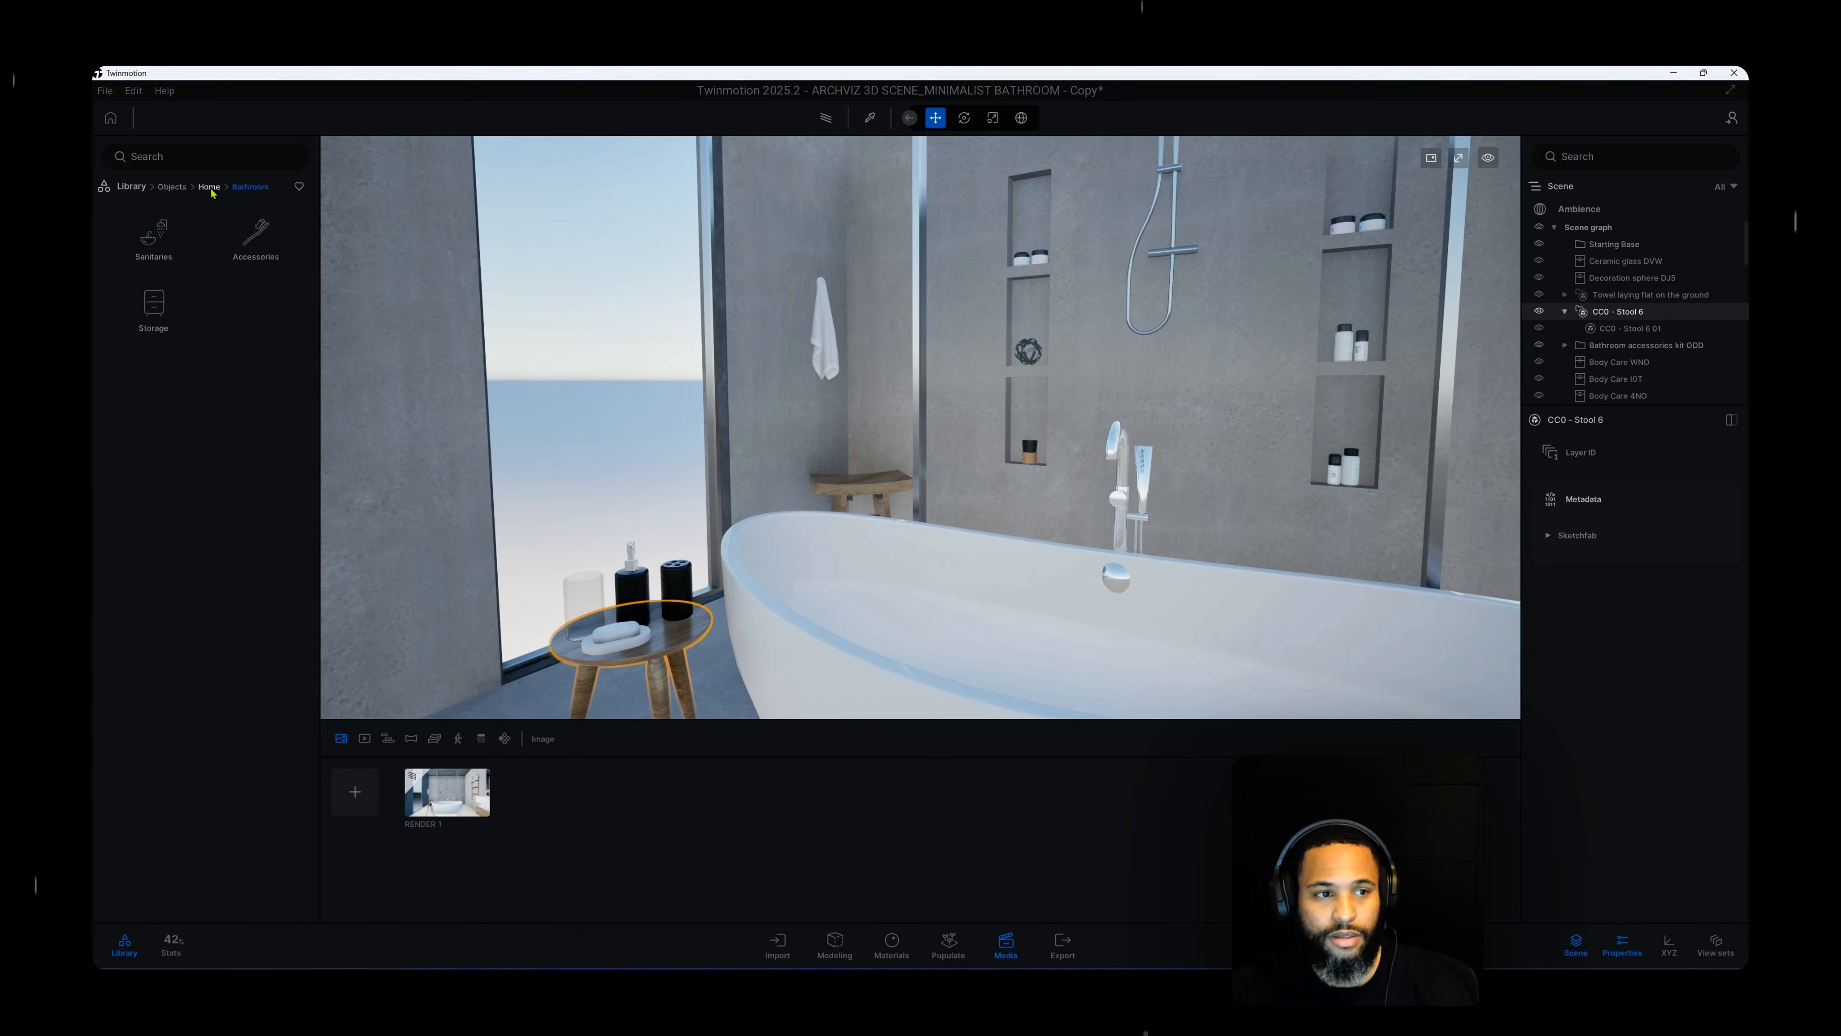
left_click(255, 226)
scroll(239, 266, "down", 2)
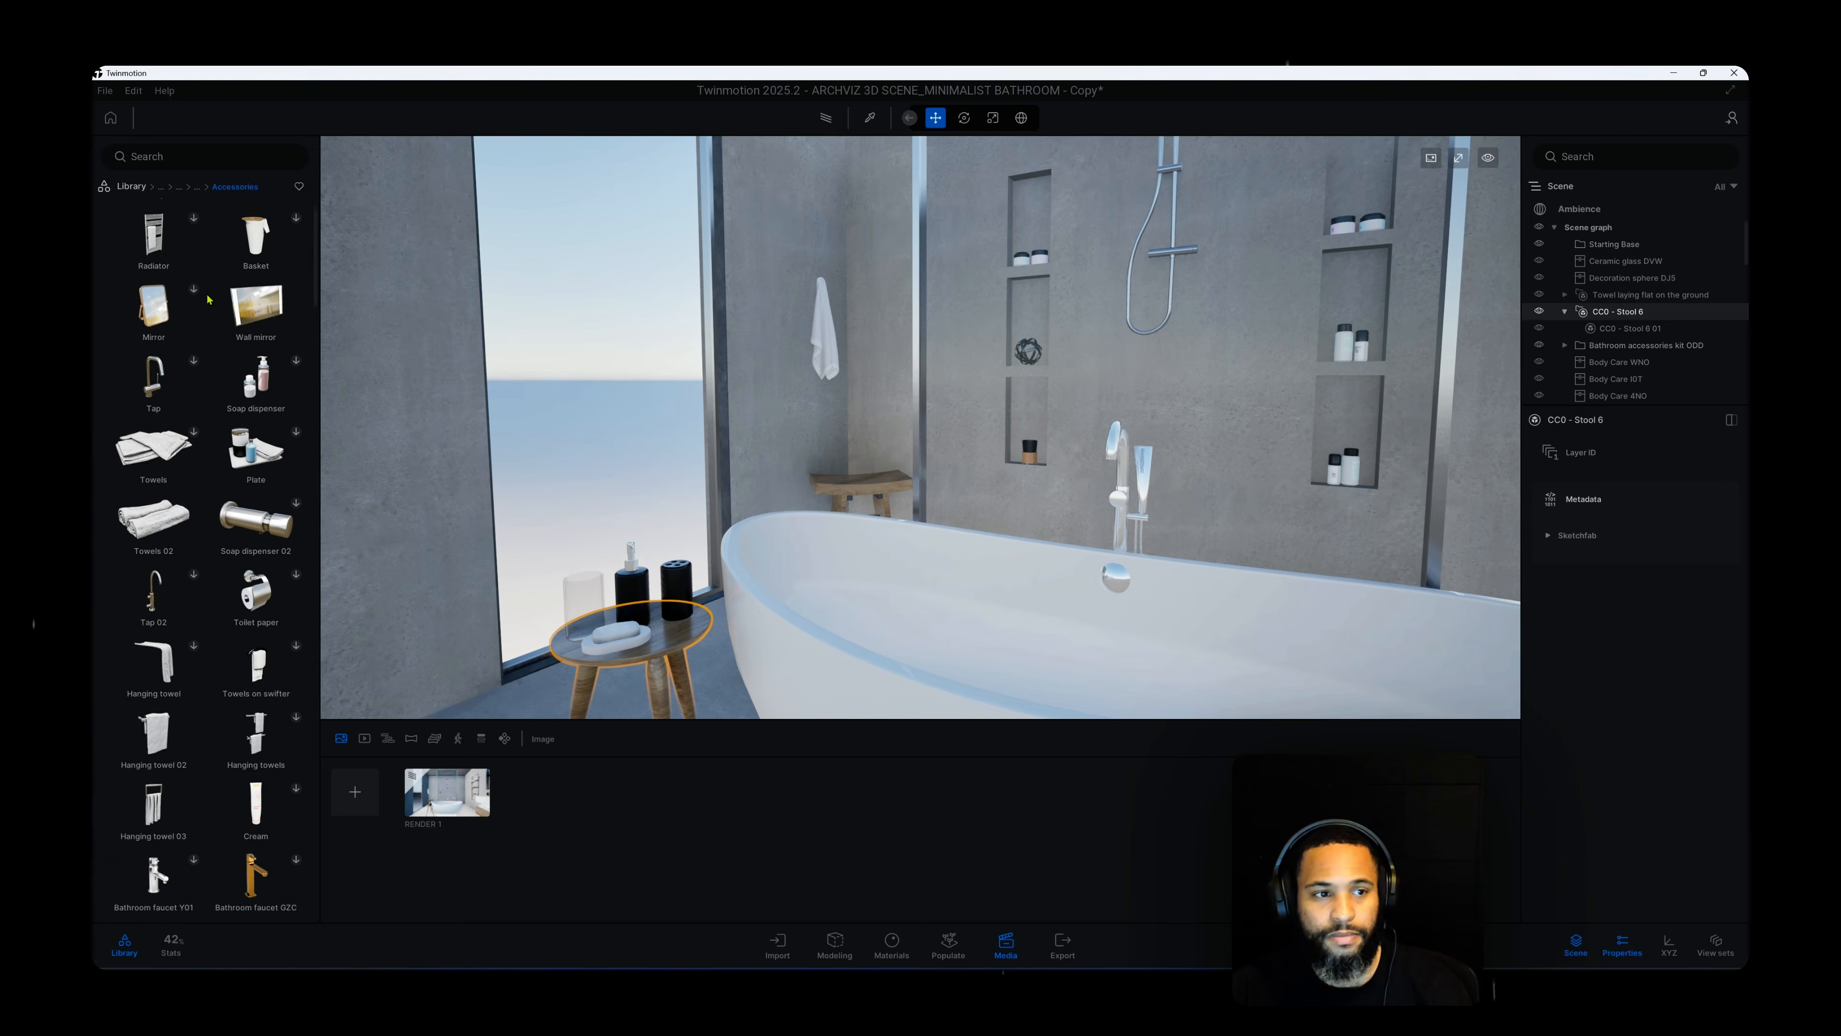
left_click(197, 187)
left_click(154, 301)
scroll(224, 412, "down", 2)
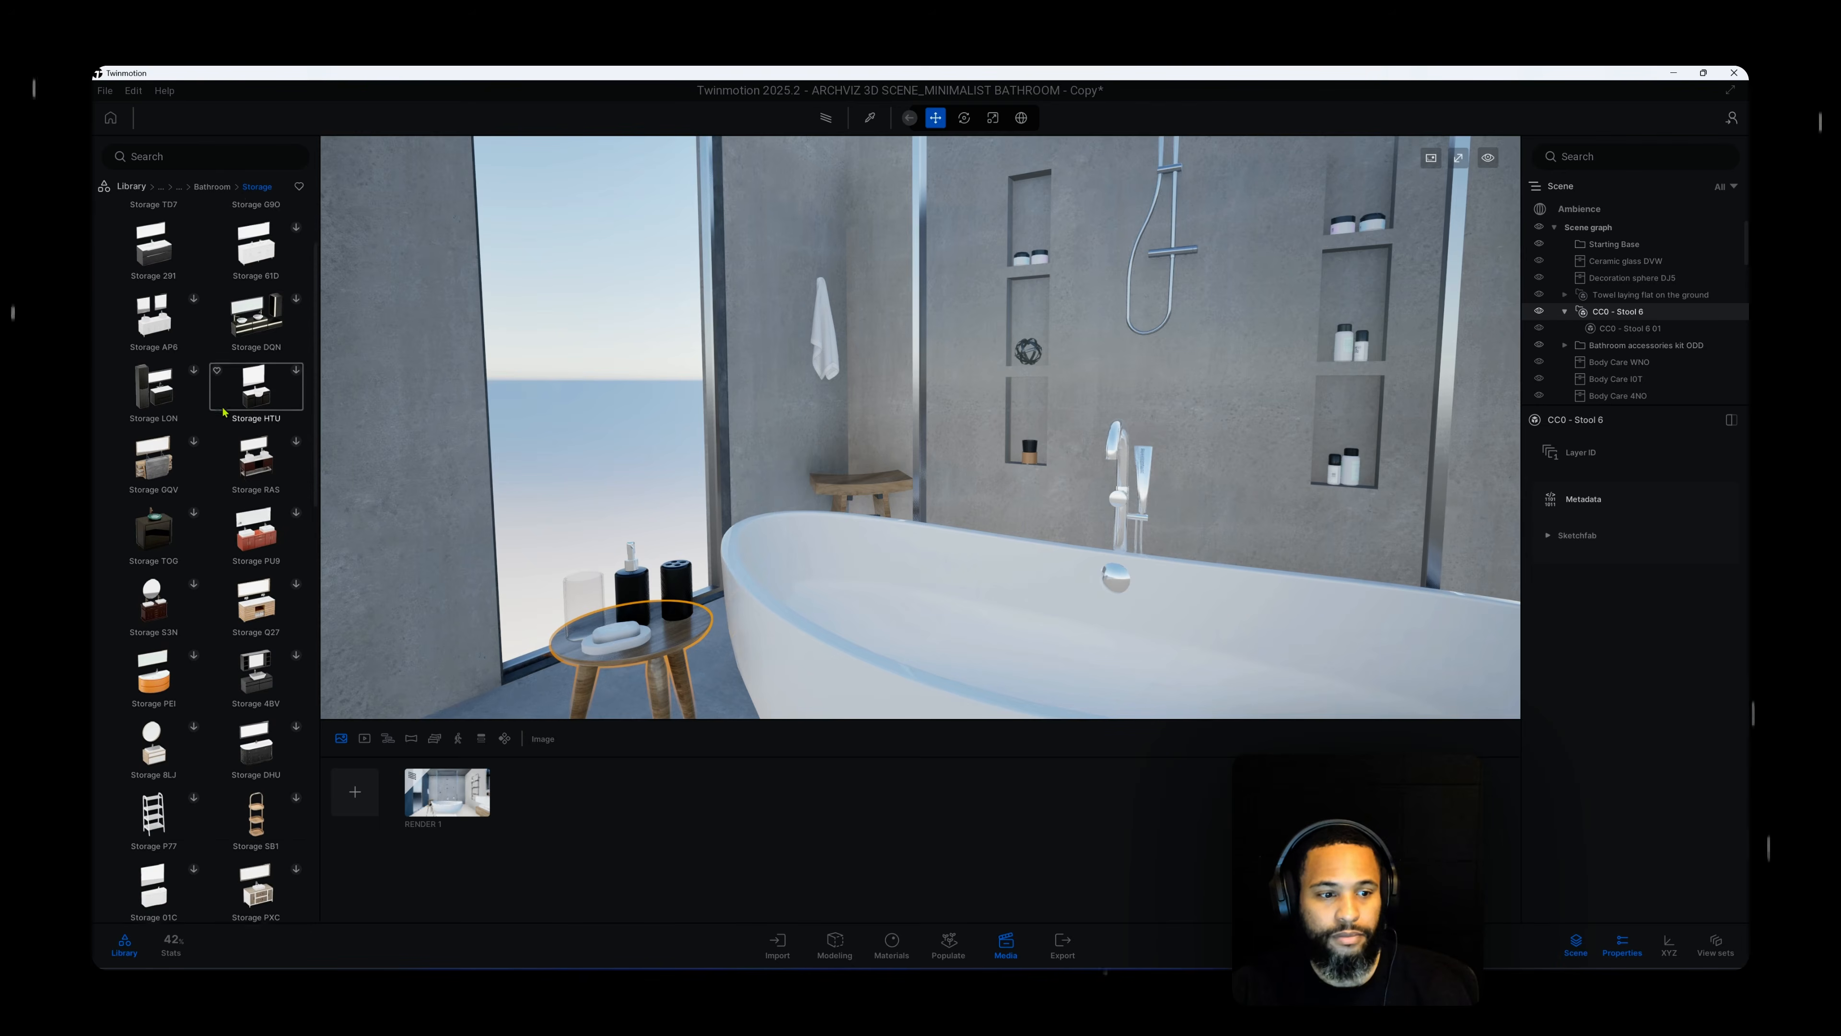
left_click(179, 187)
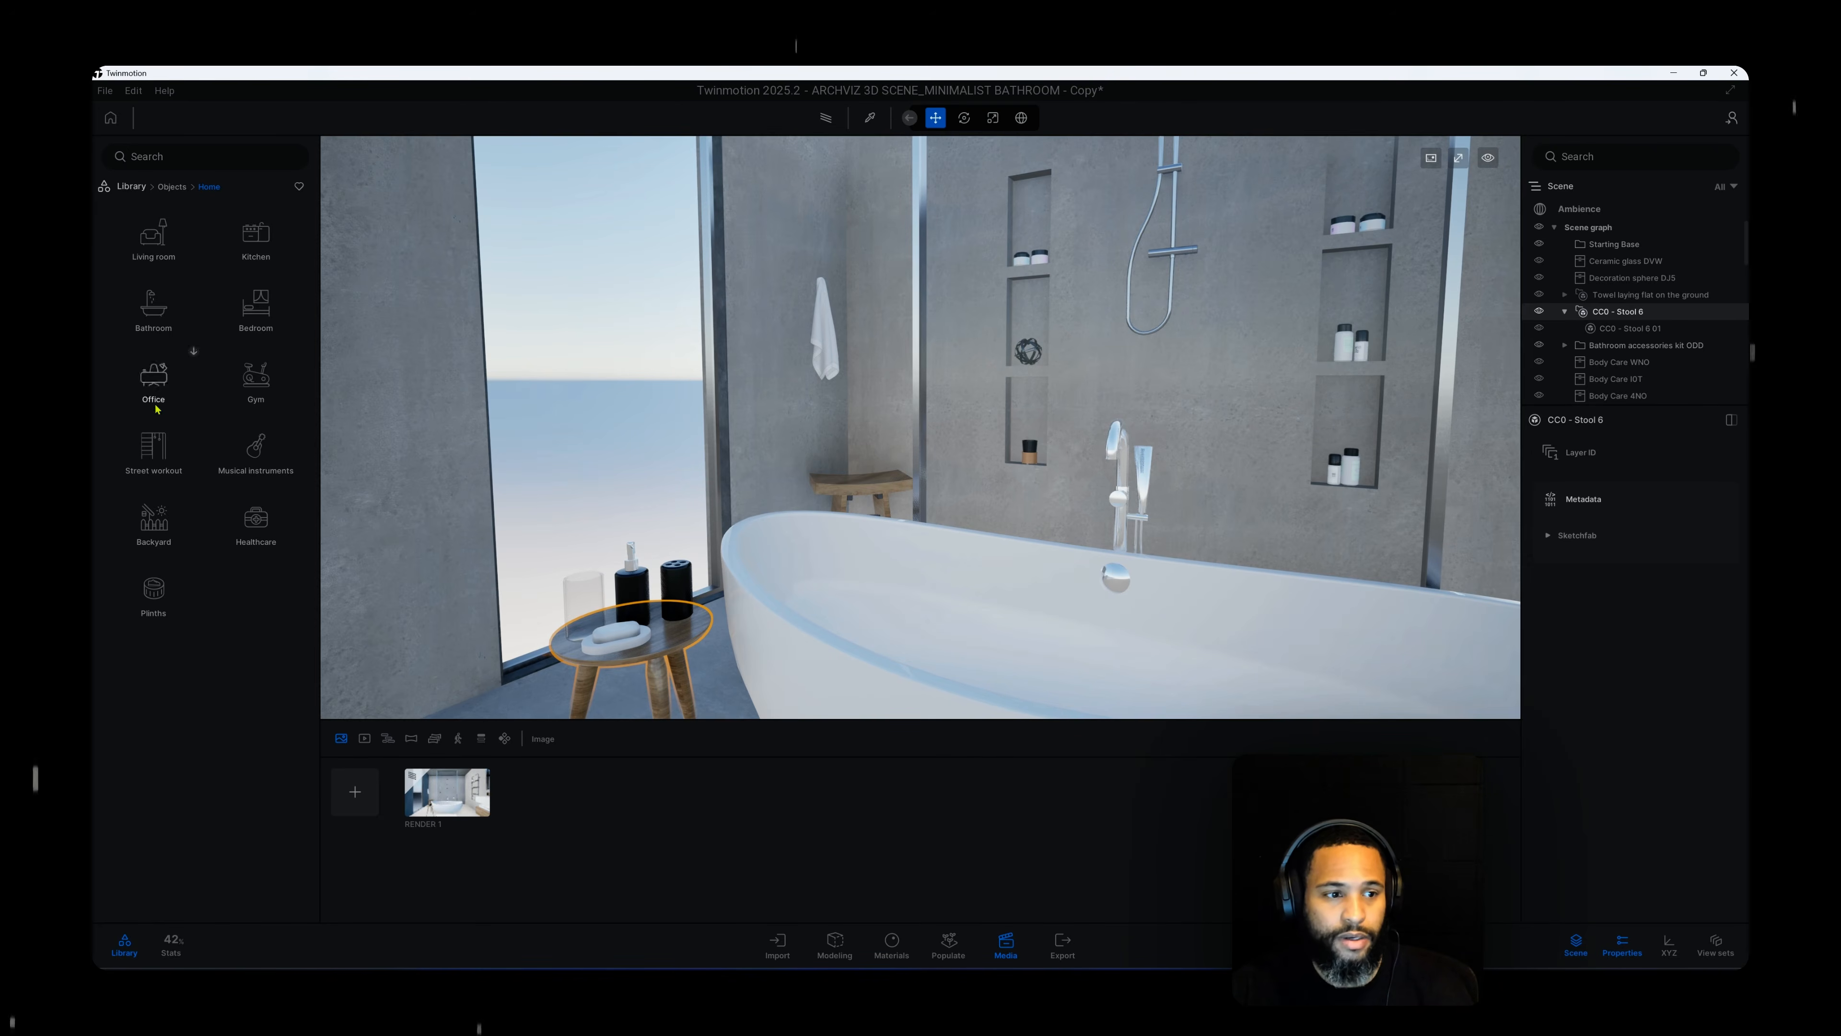
Look through the Sketchfab Furniture & Home models and return to the main library categories.
left_click(130, 187)
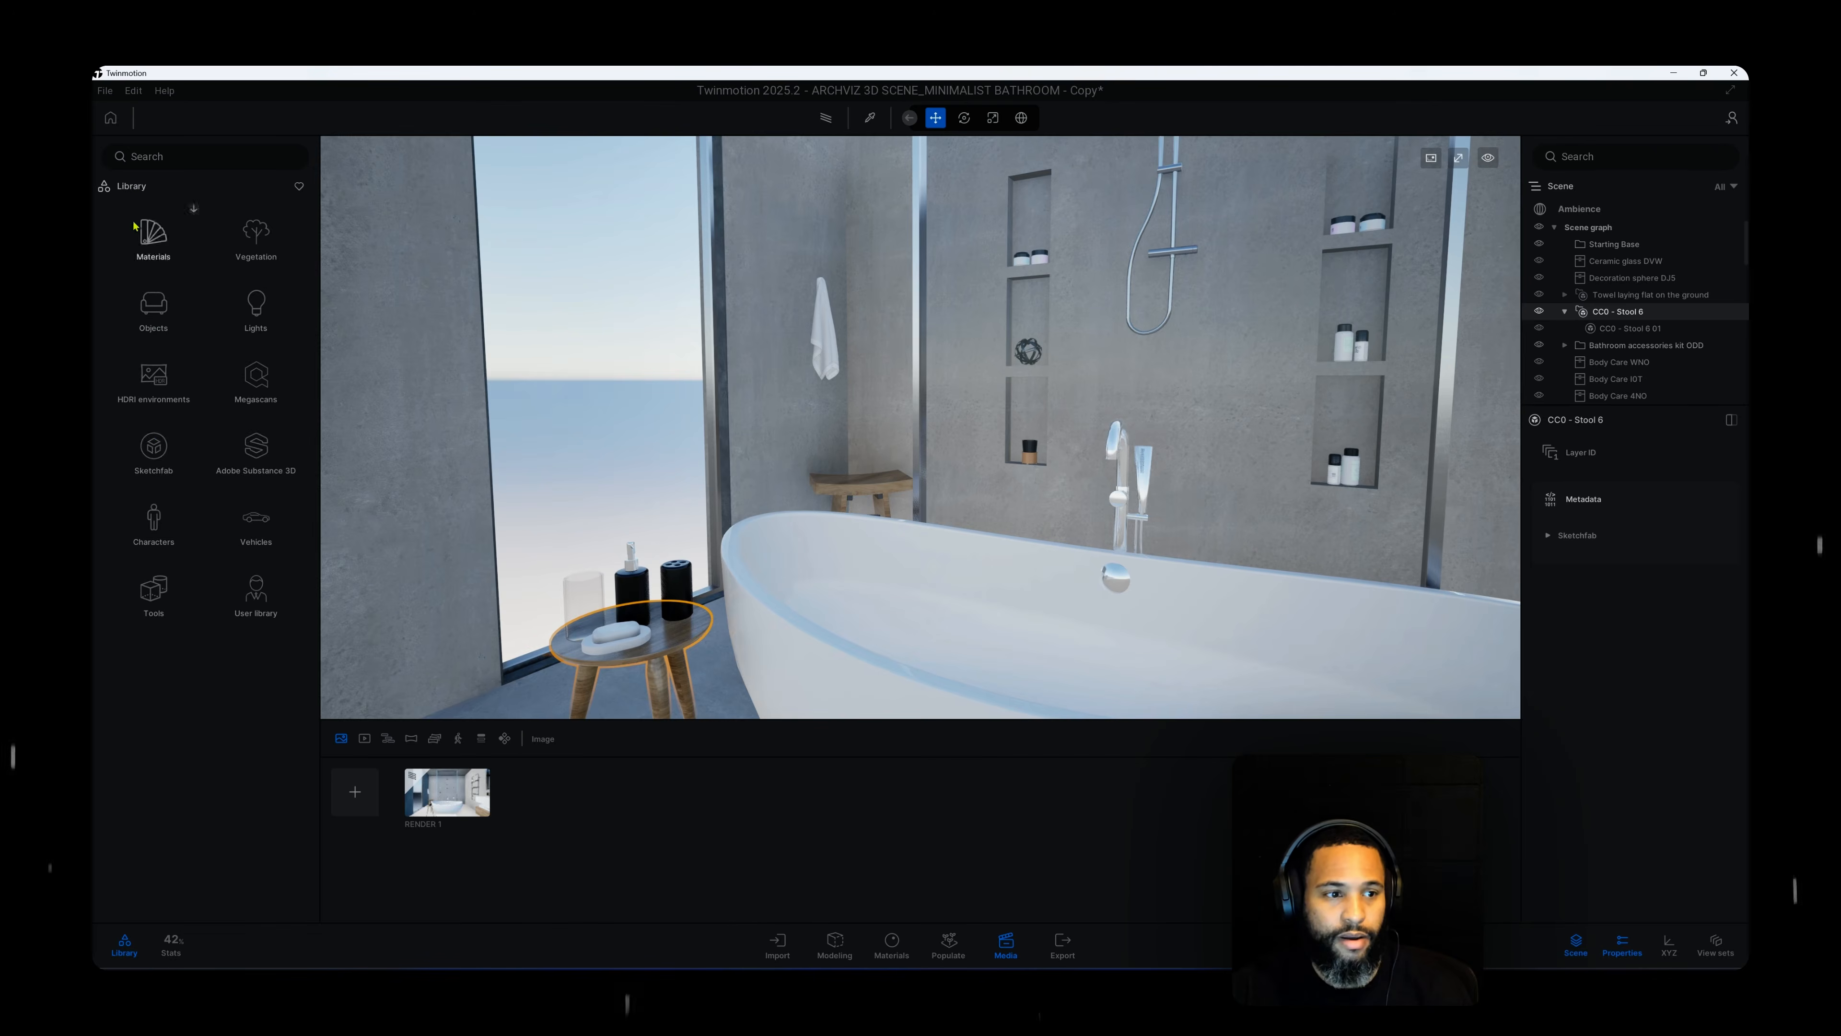
left_click(255, 521)
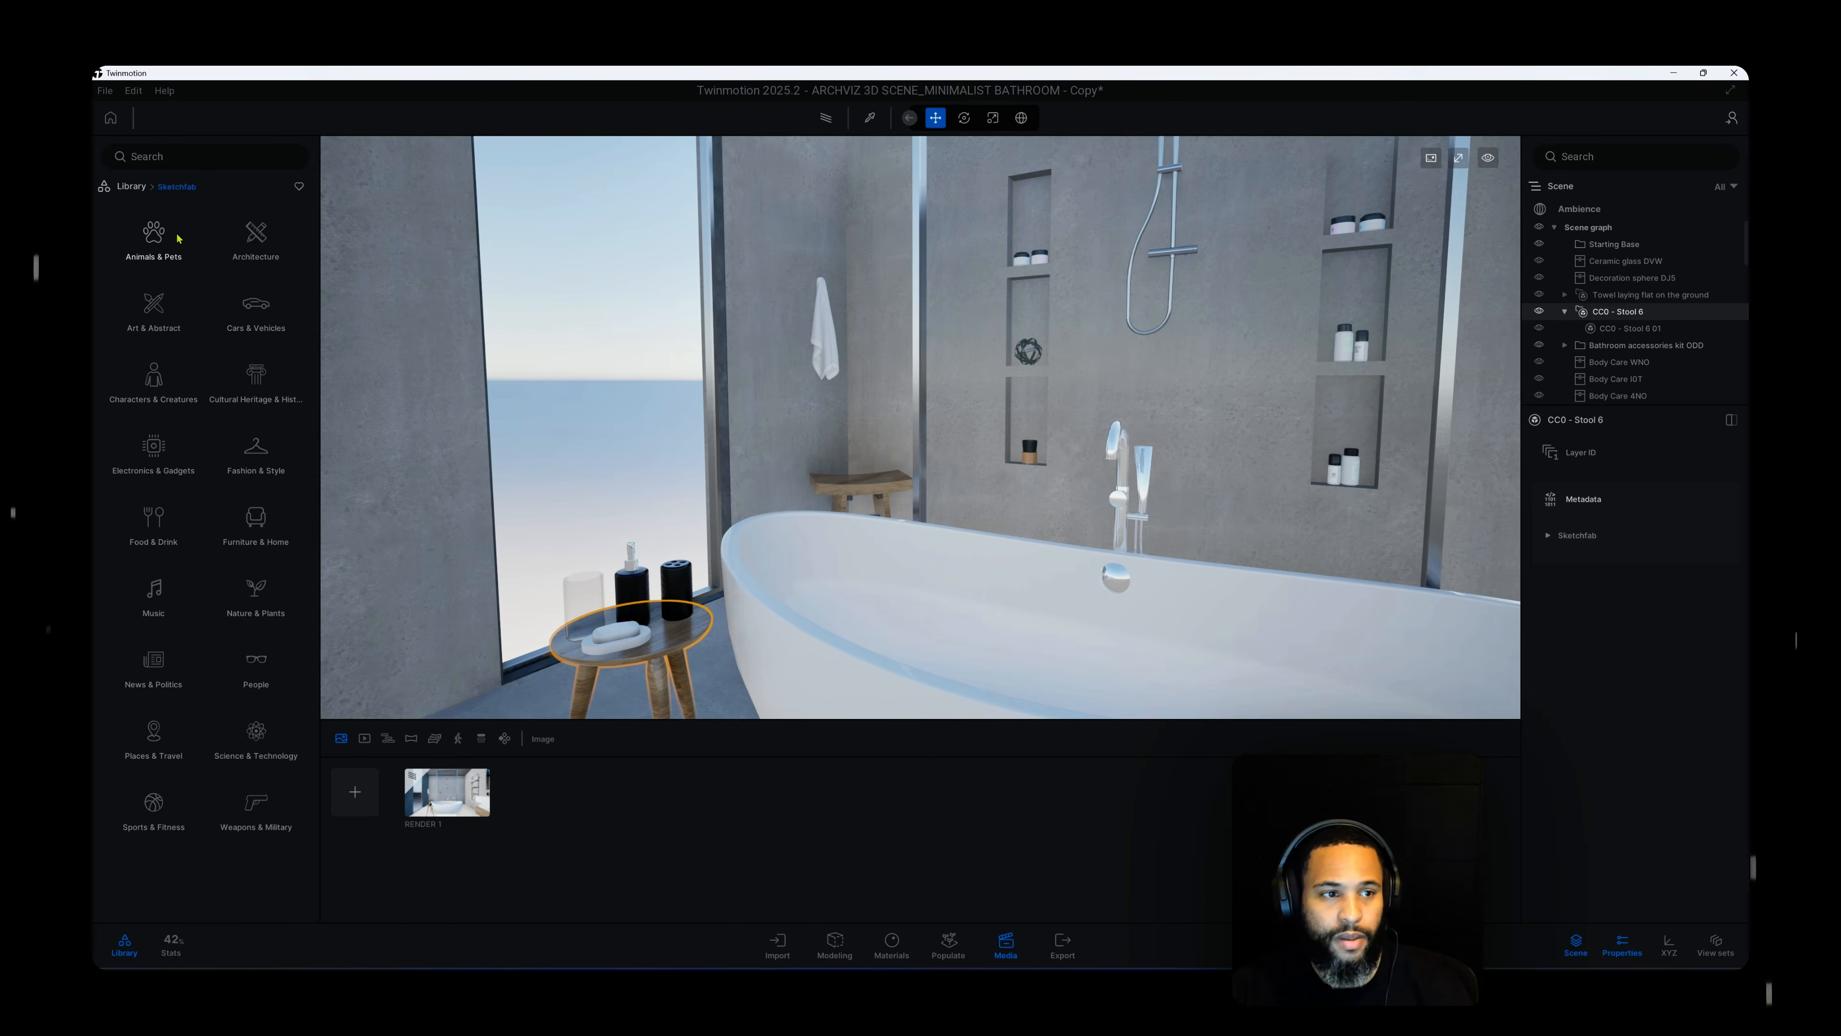
mouse_move(240, 506)
mouse_move(231, 435)
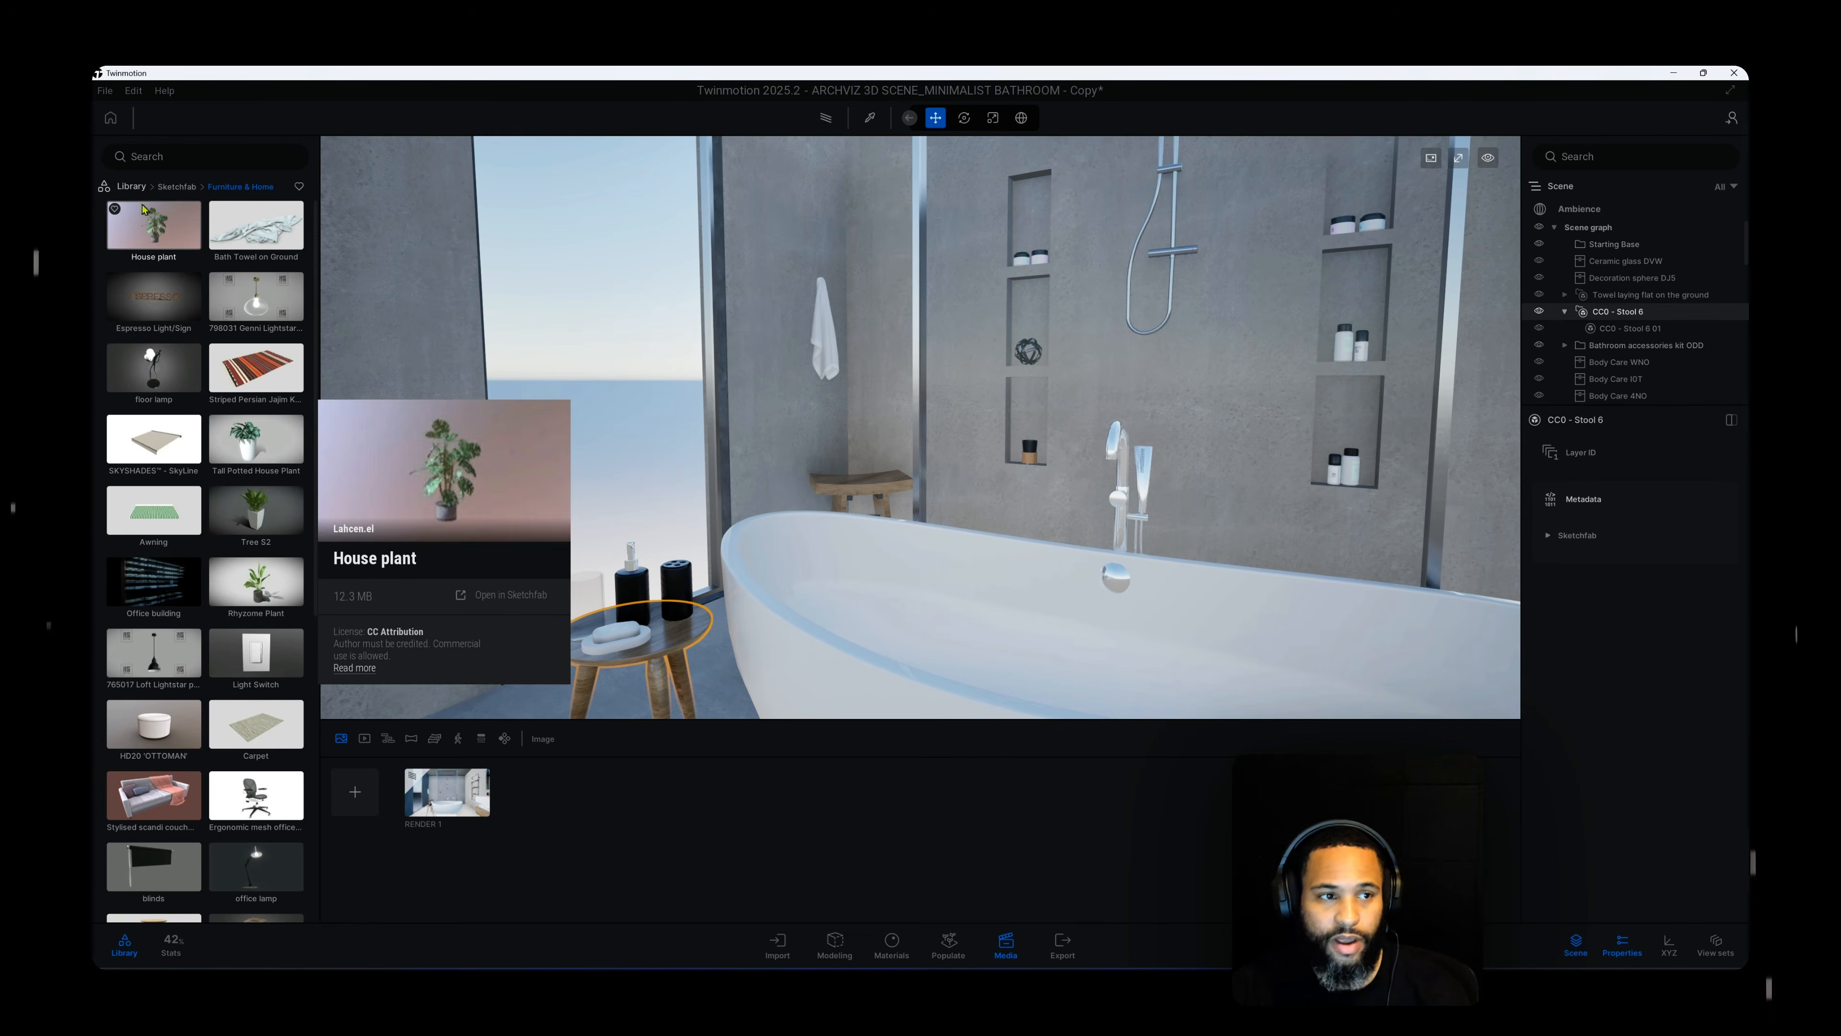
left_click(133, 186)
scroll(759, 533, "down", 1)
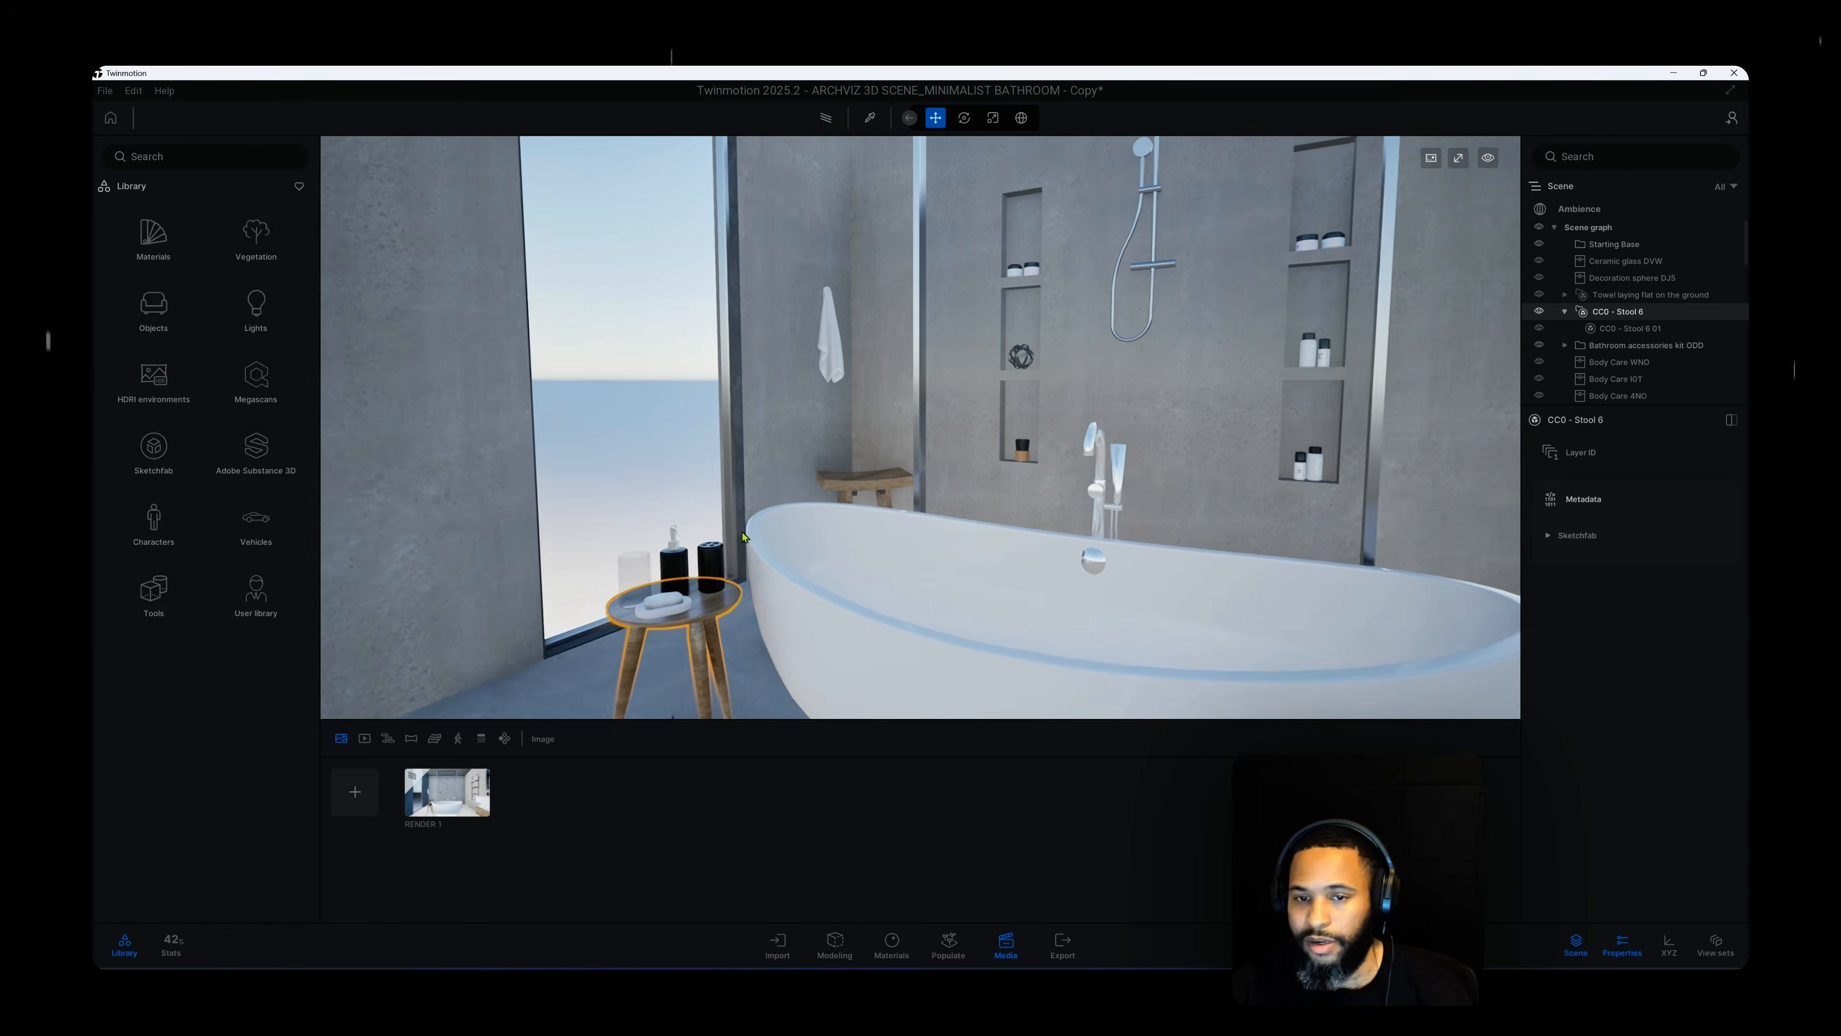
middle_click_drag(759, 534, 742, 536, "shift")
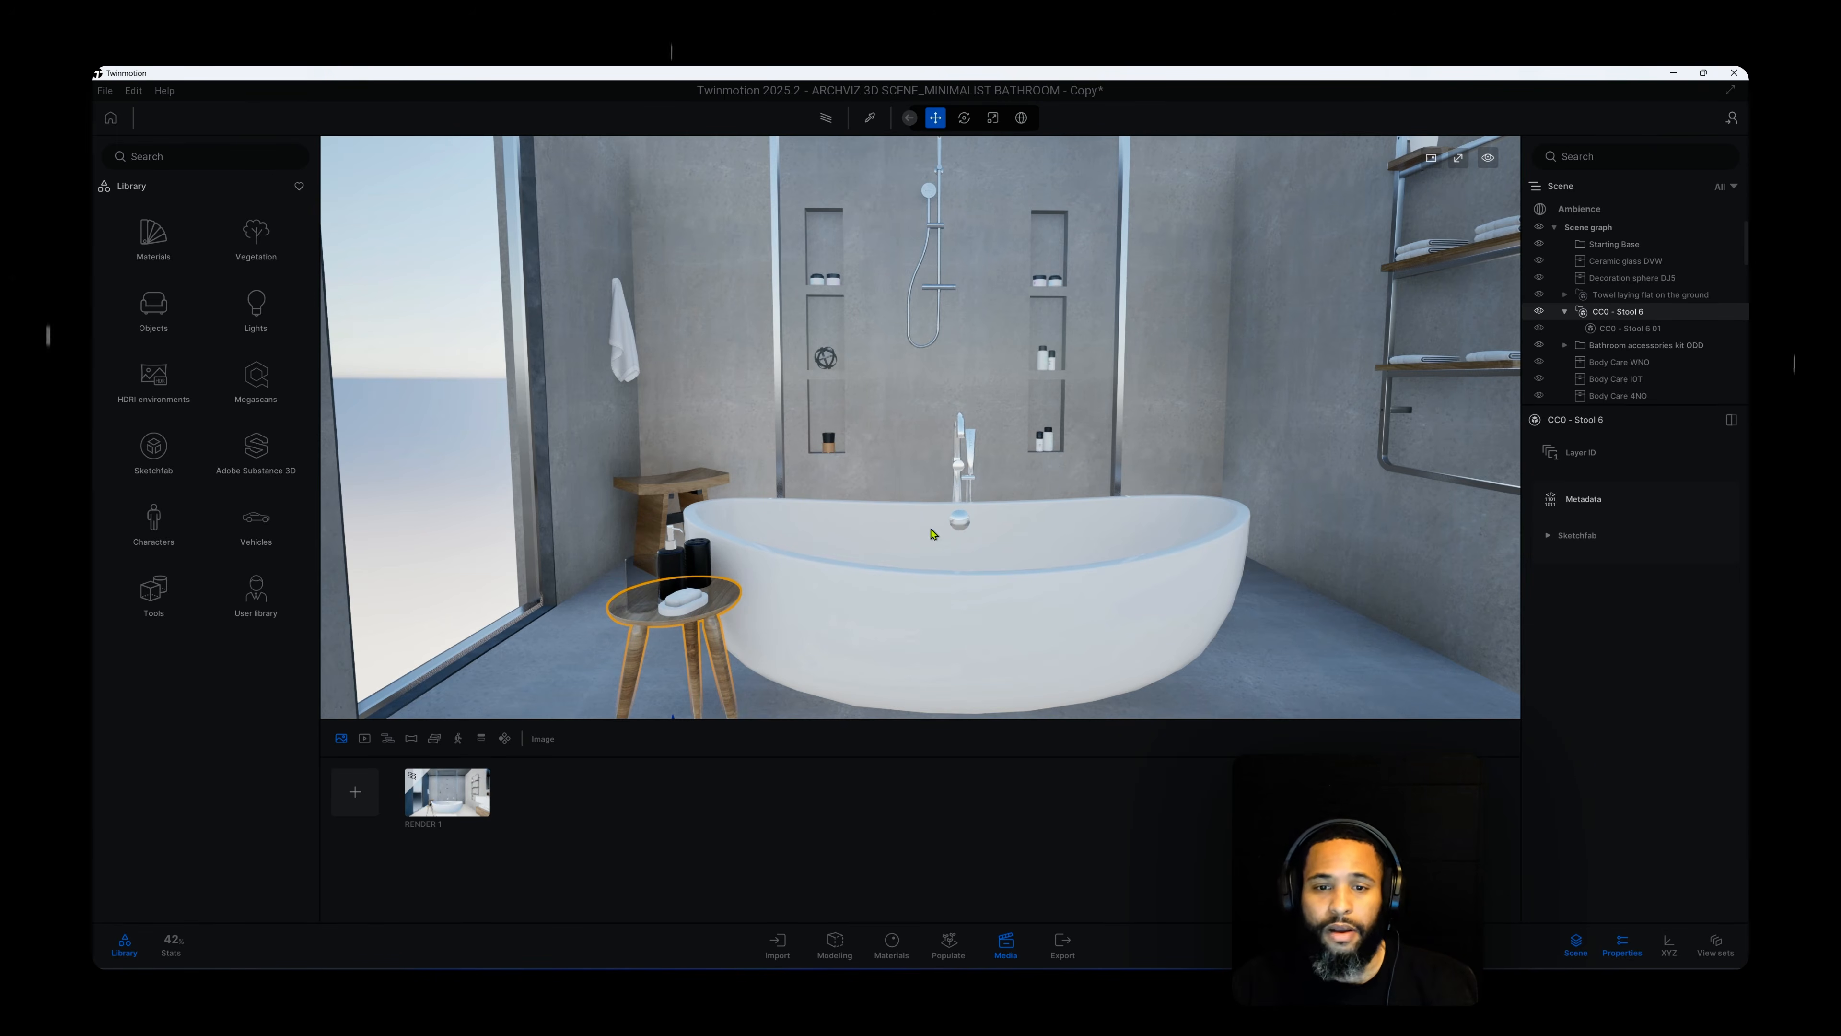
middle_click_drag(931, 529, 896, 538)
scroll(896, 538, "down", 3)
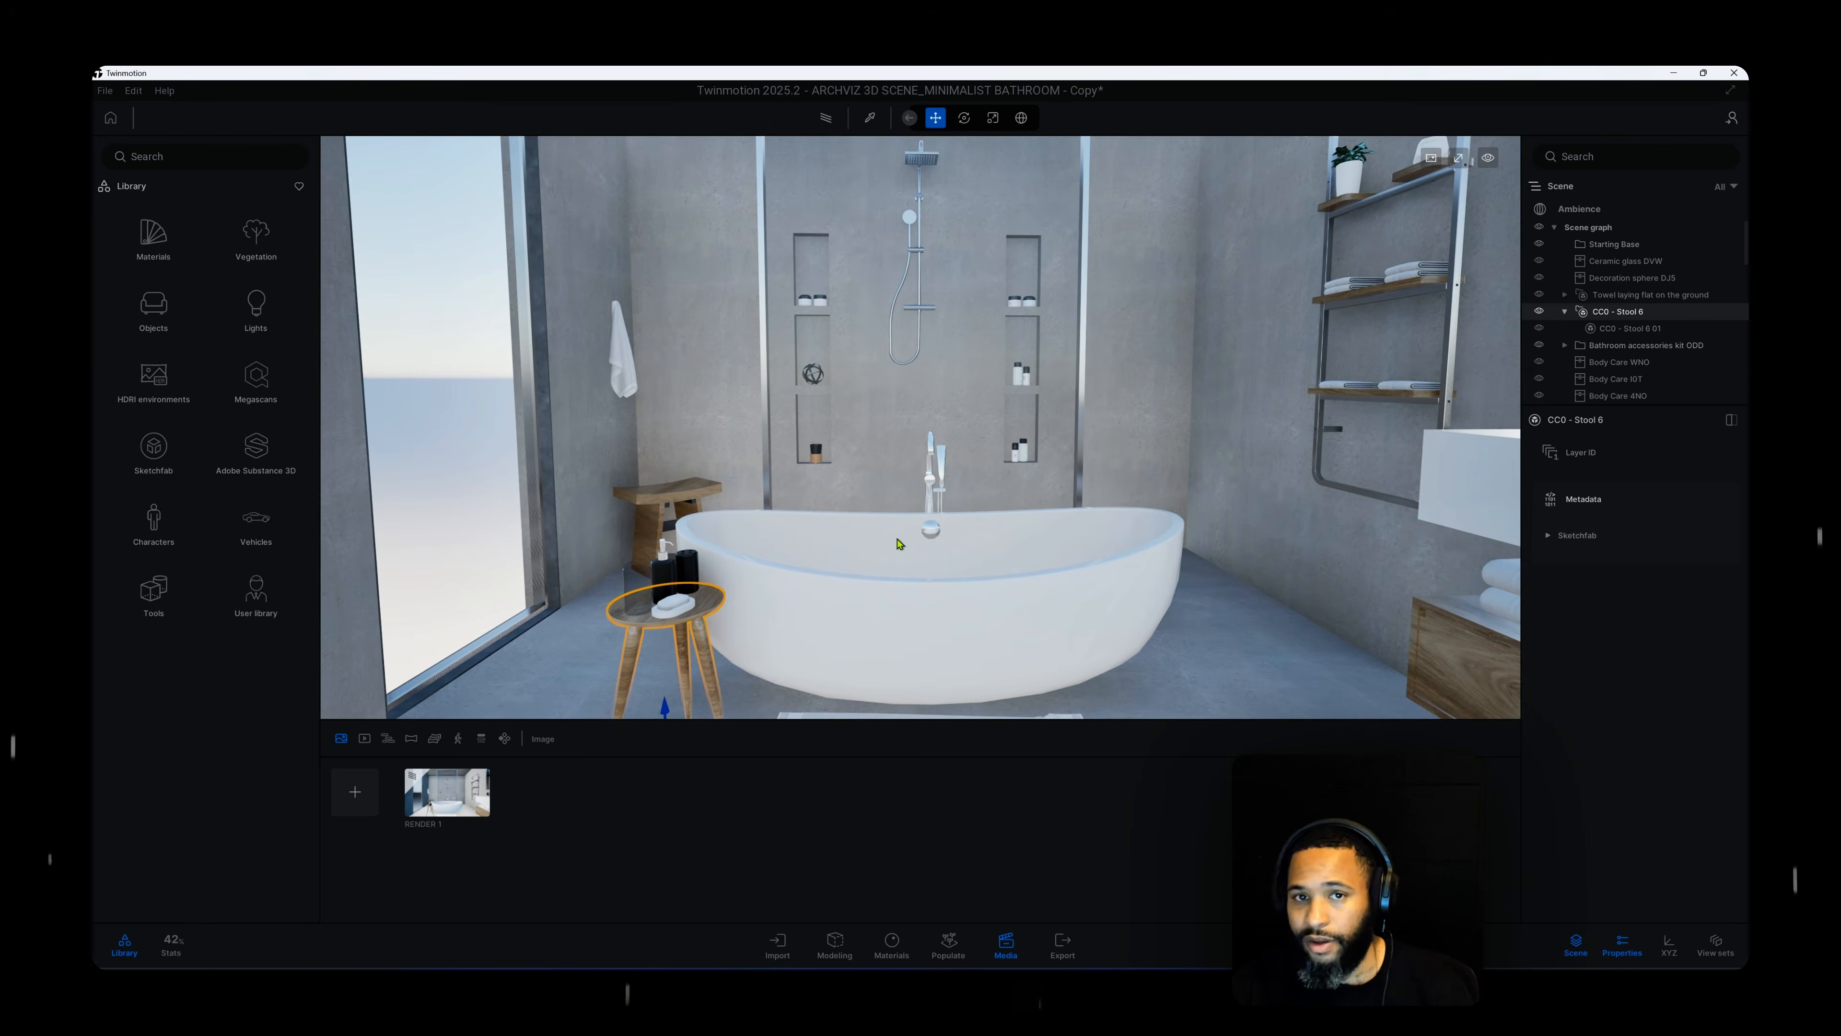
right_click_drag(854, 546, 813, 570)
scroll(856, 563, "up", 3)
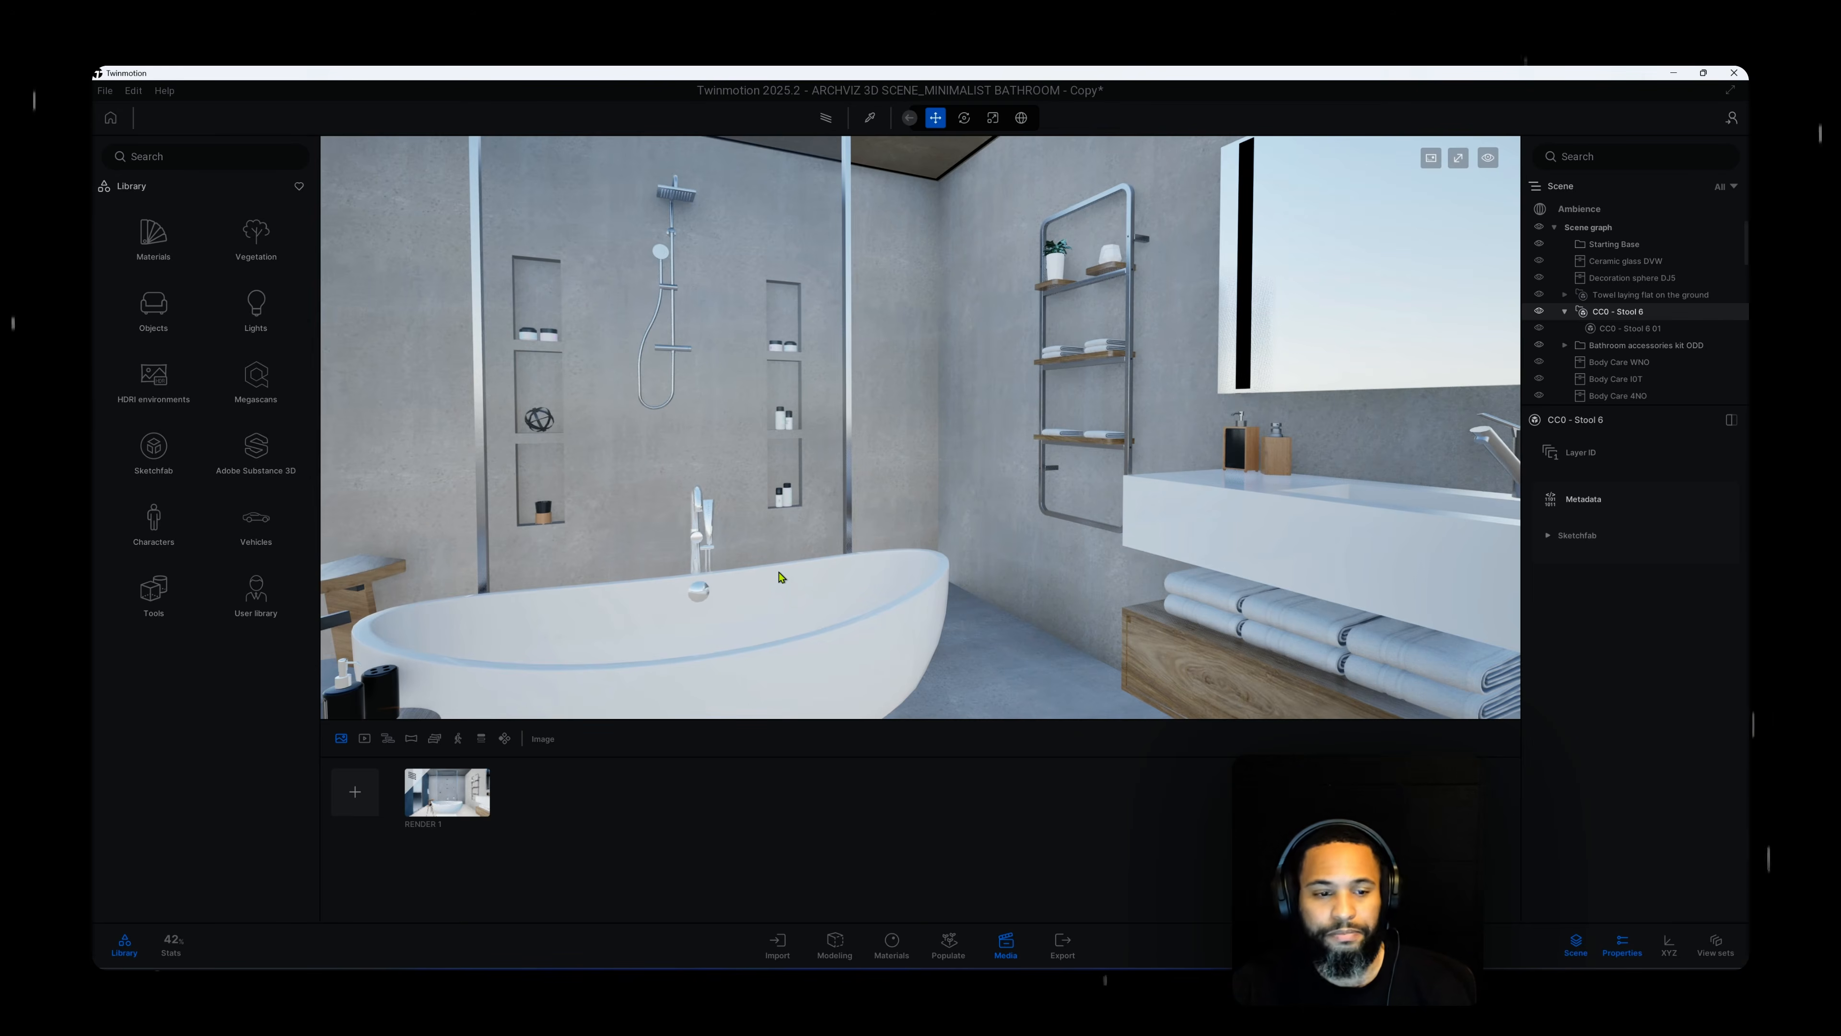
right_click_drag(779, 575, 623, 575)
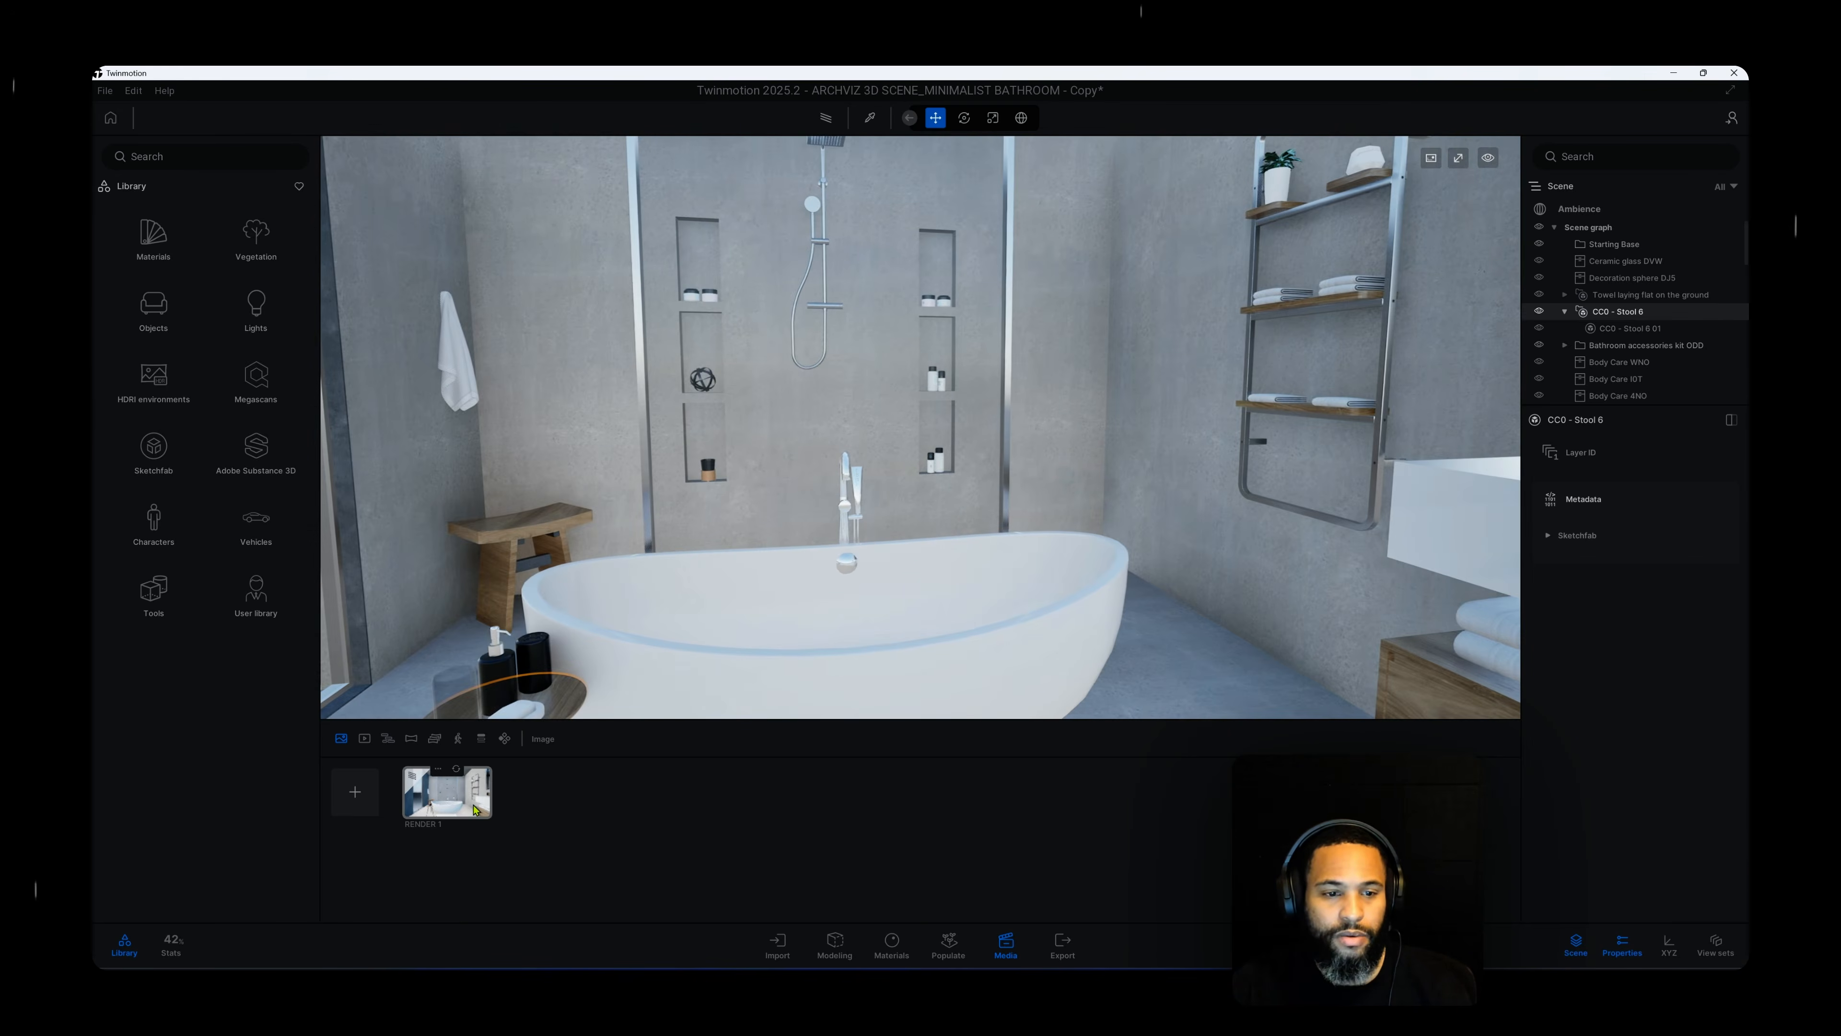
Open the RENDER 1 image and show the path tracer's detailed quality settings.
left_click(447, 792)
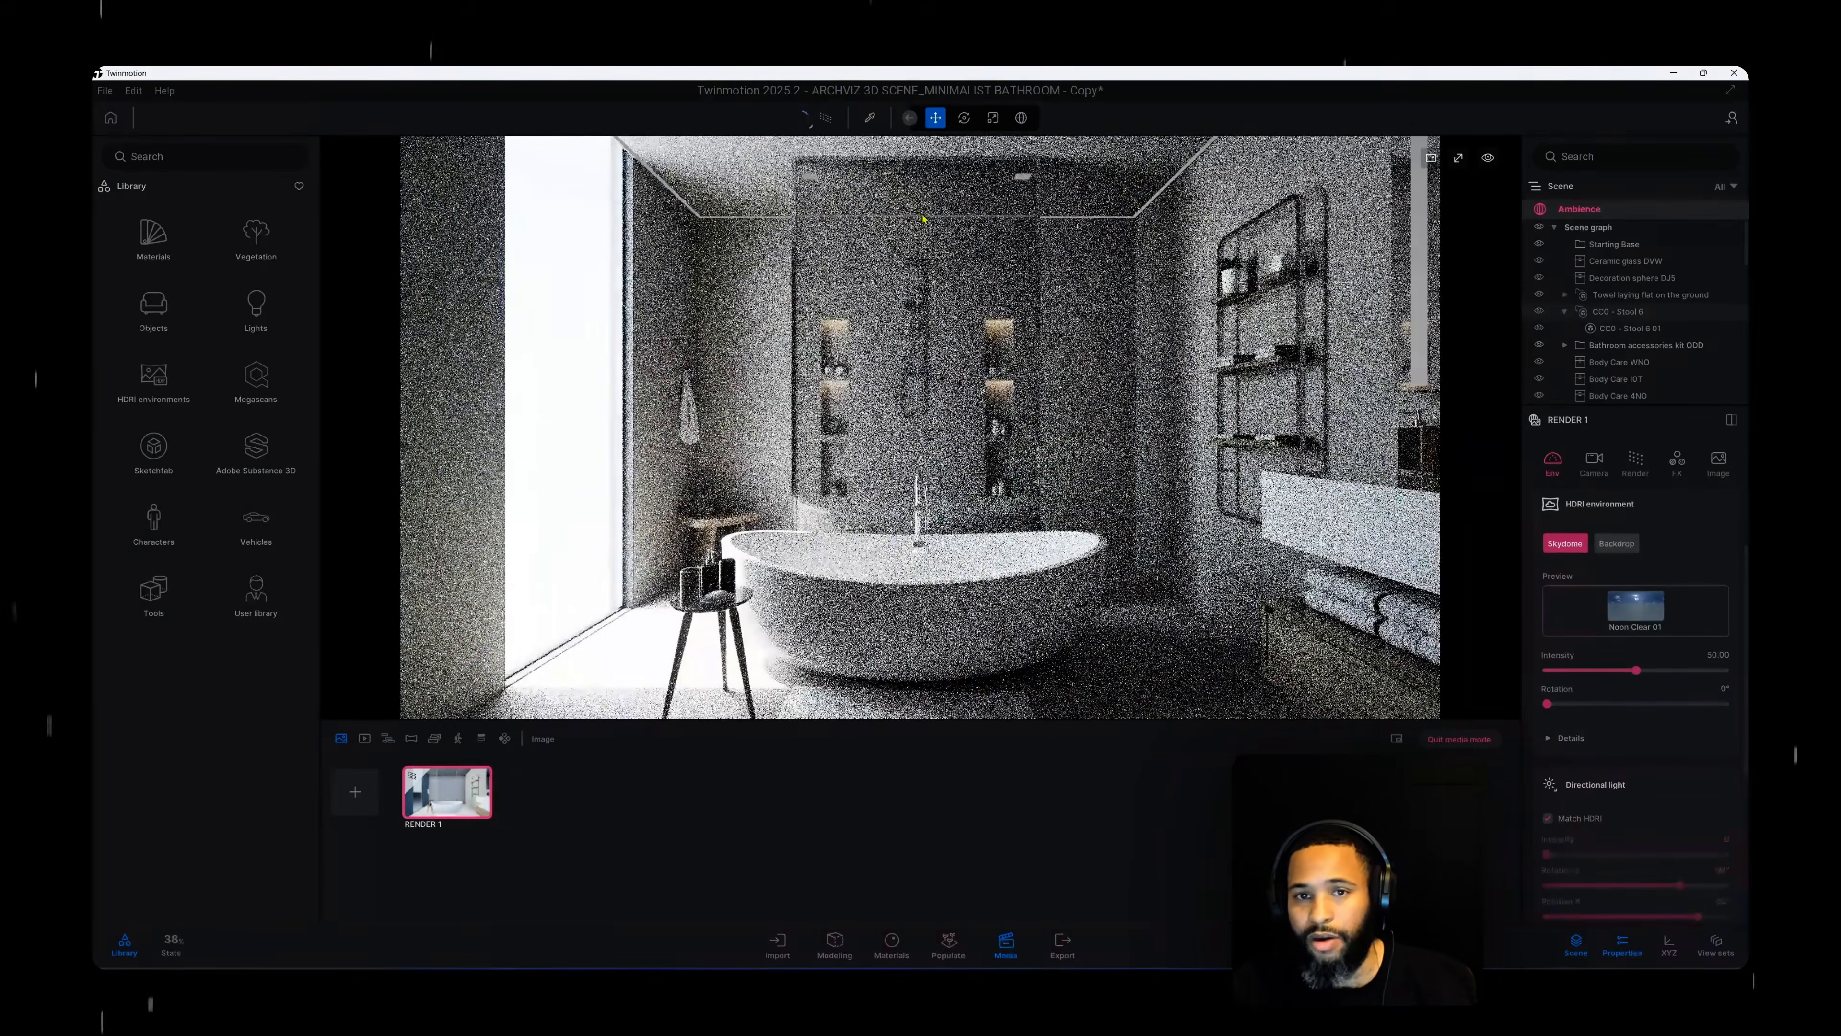
left_click(1644, 469)
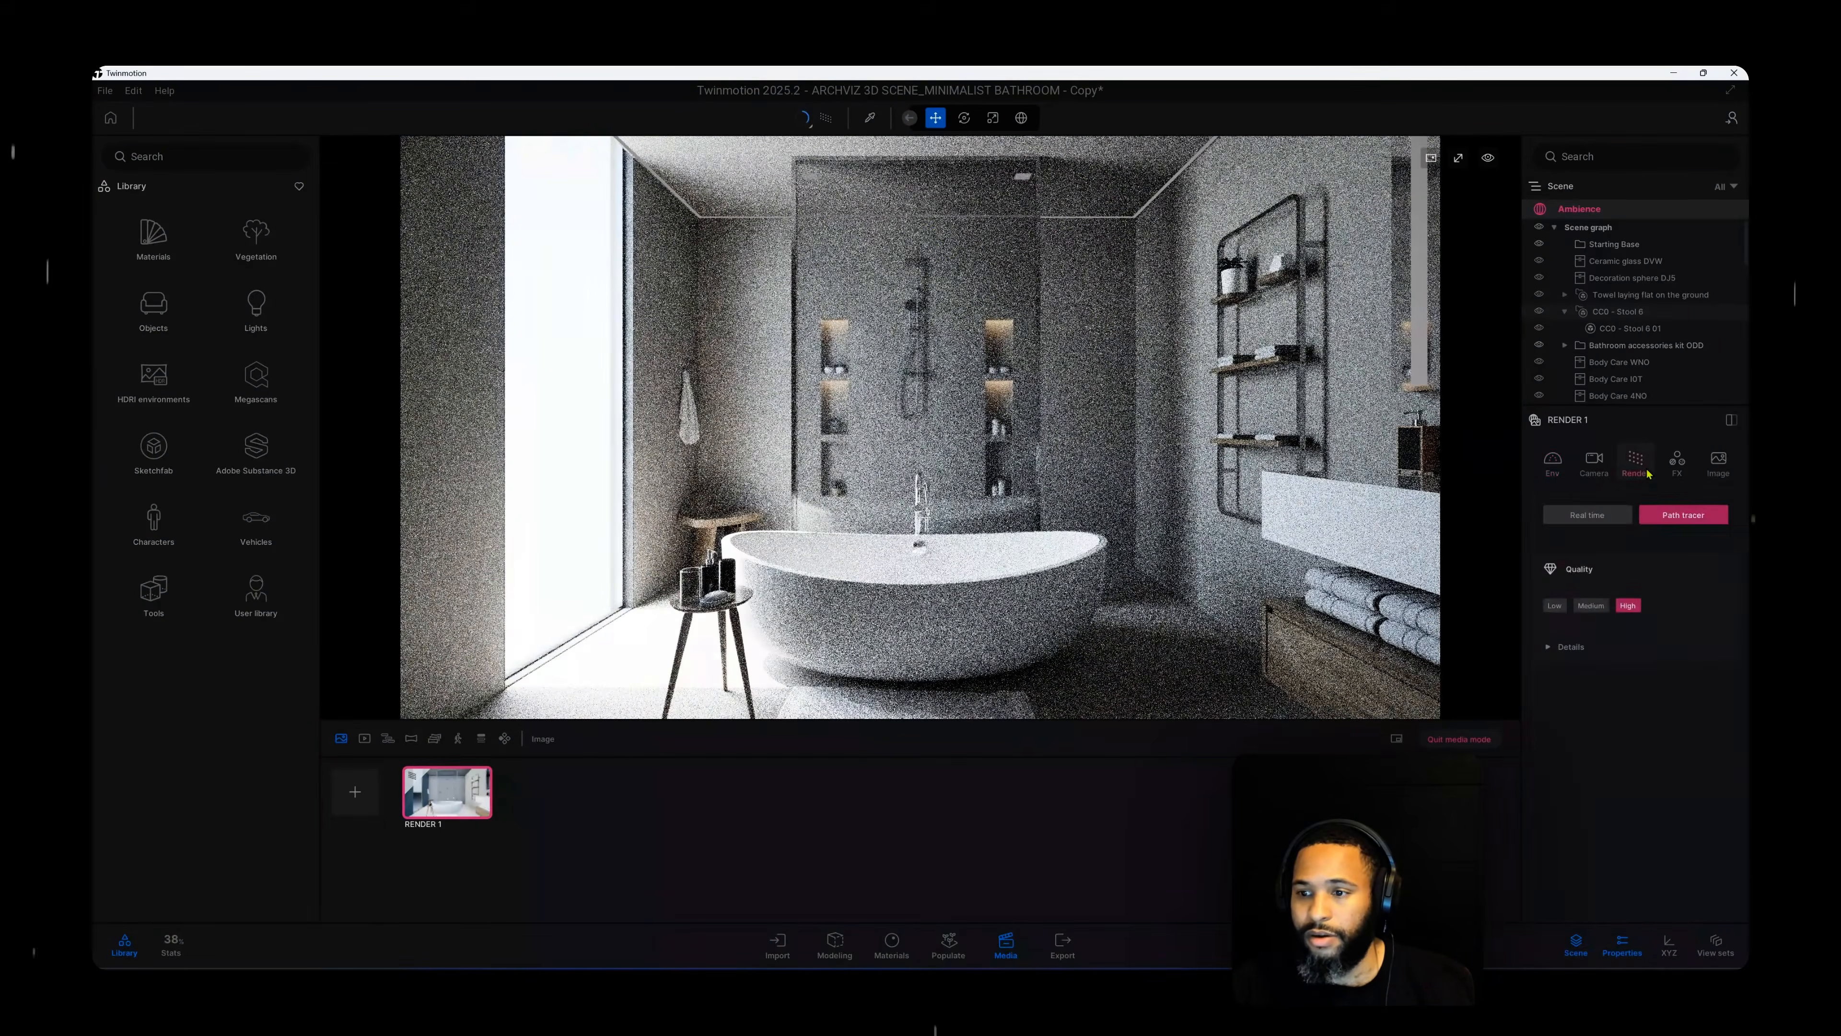
left_click(1595, 647)
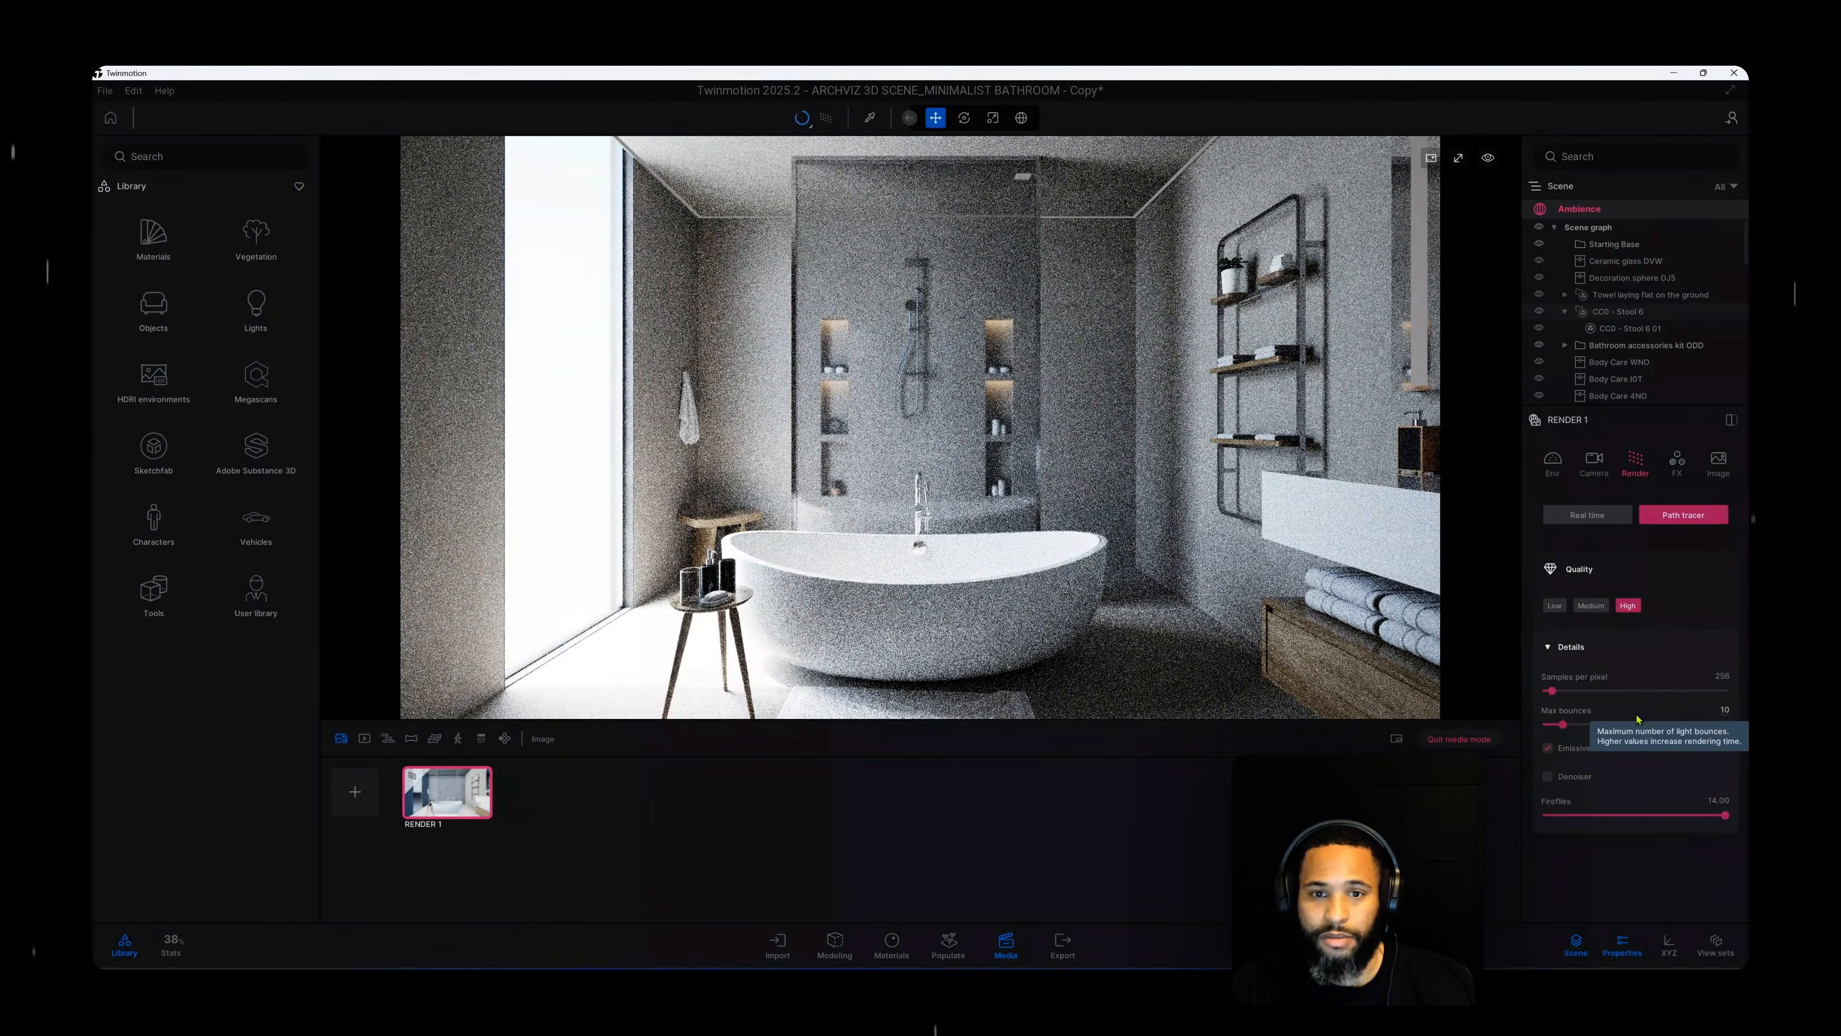
Examine RENDER 1's HDRI environment settings, including the options for the current skydome image.
left_click(1557, 469)
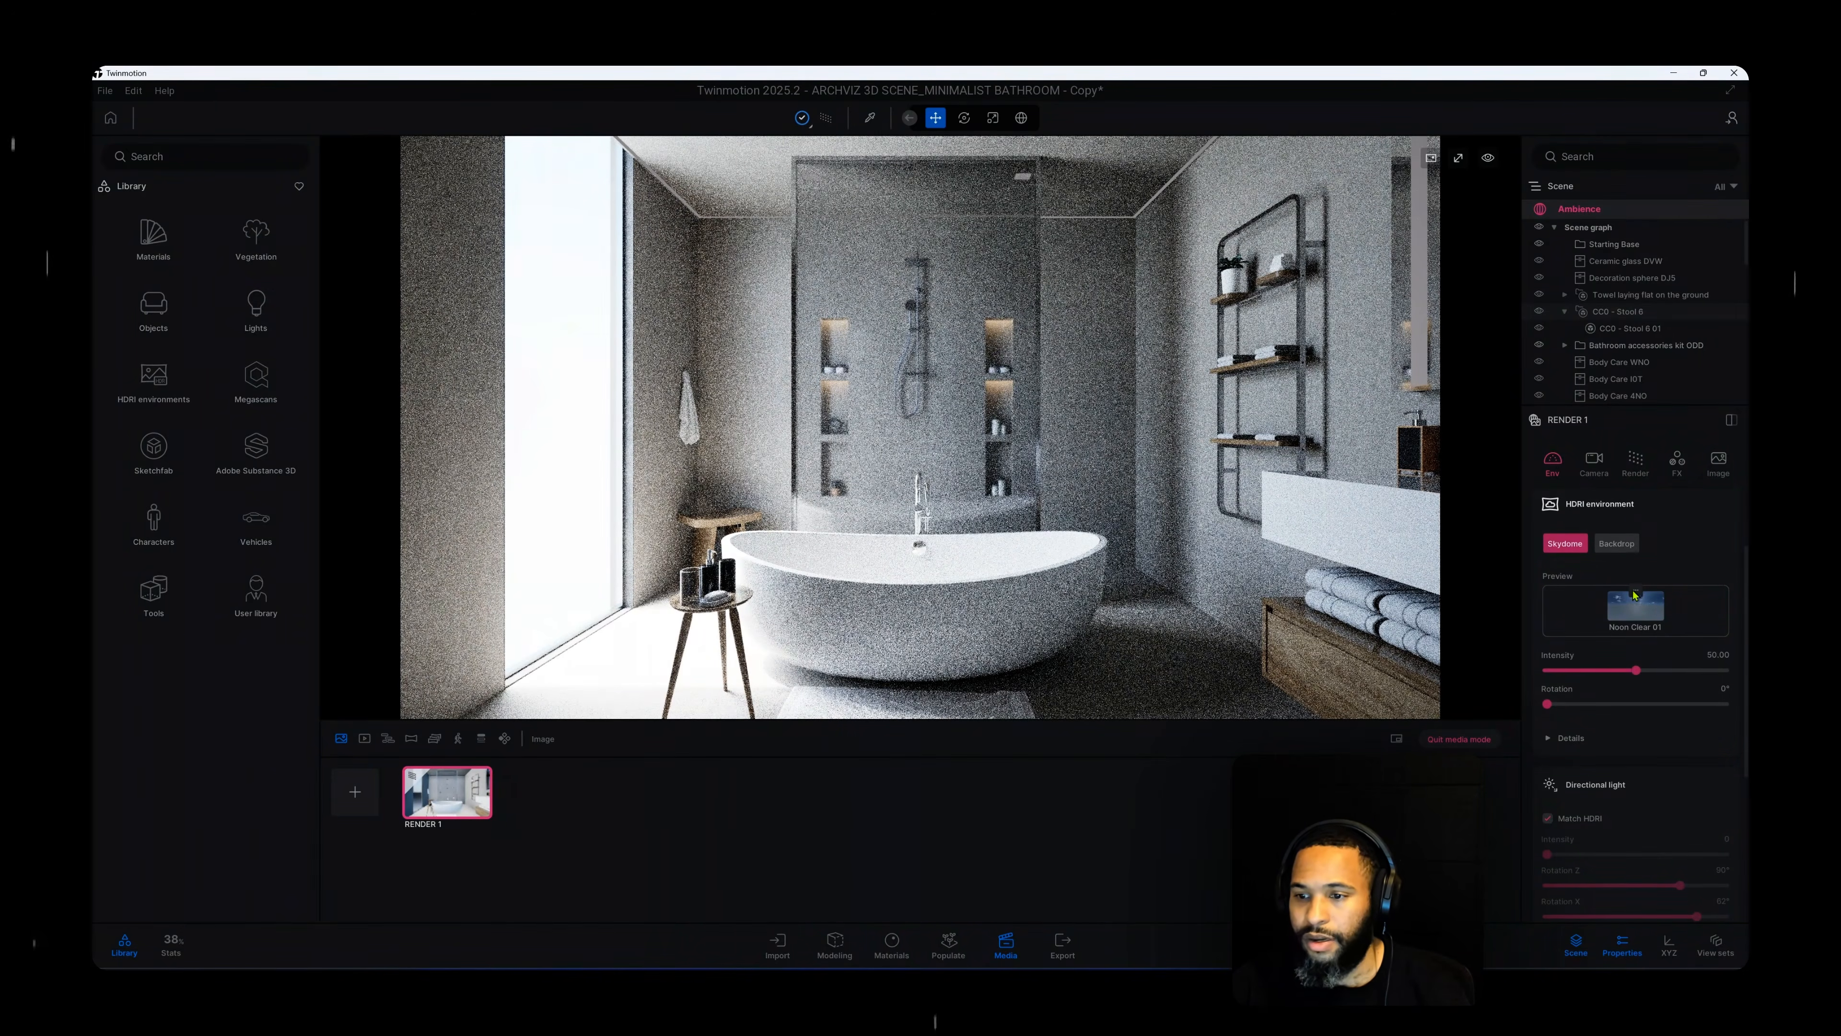
scroll(1667, 581, "up", 3)
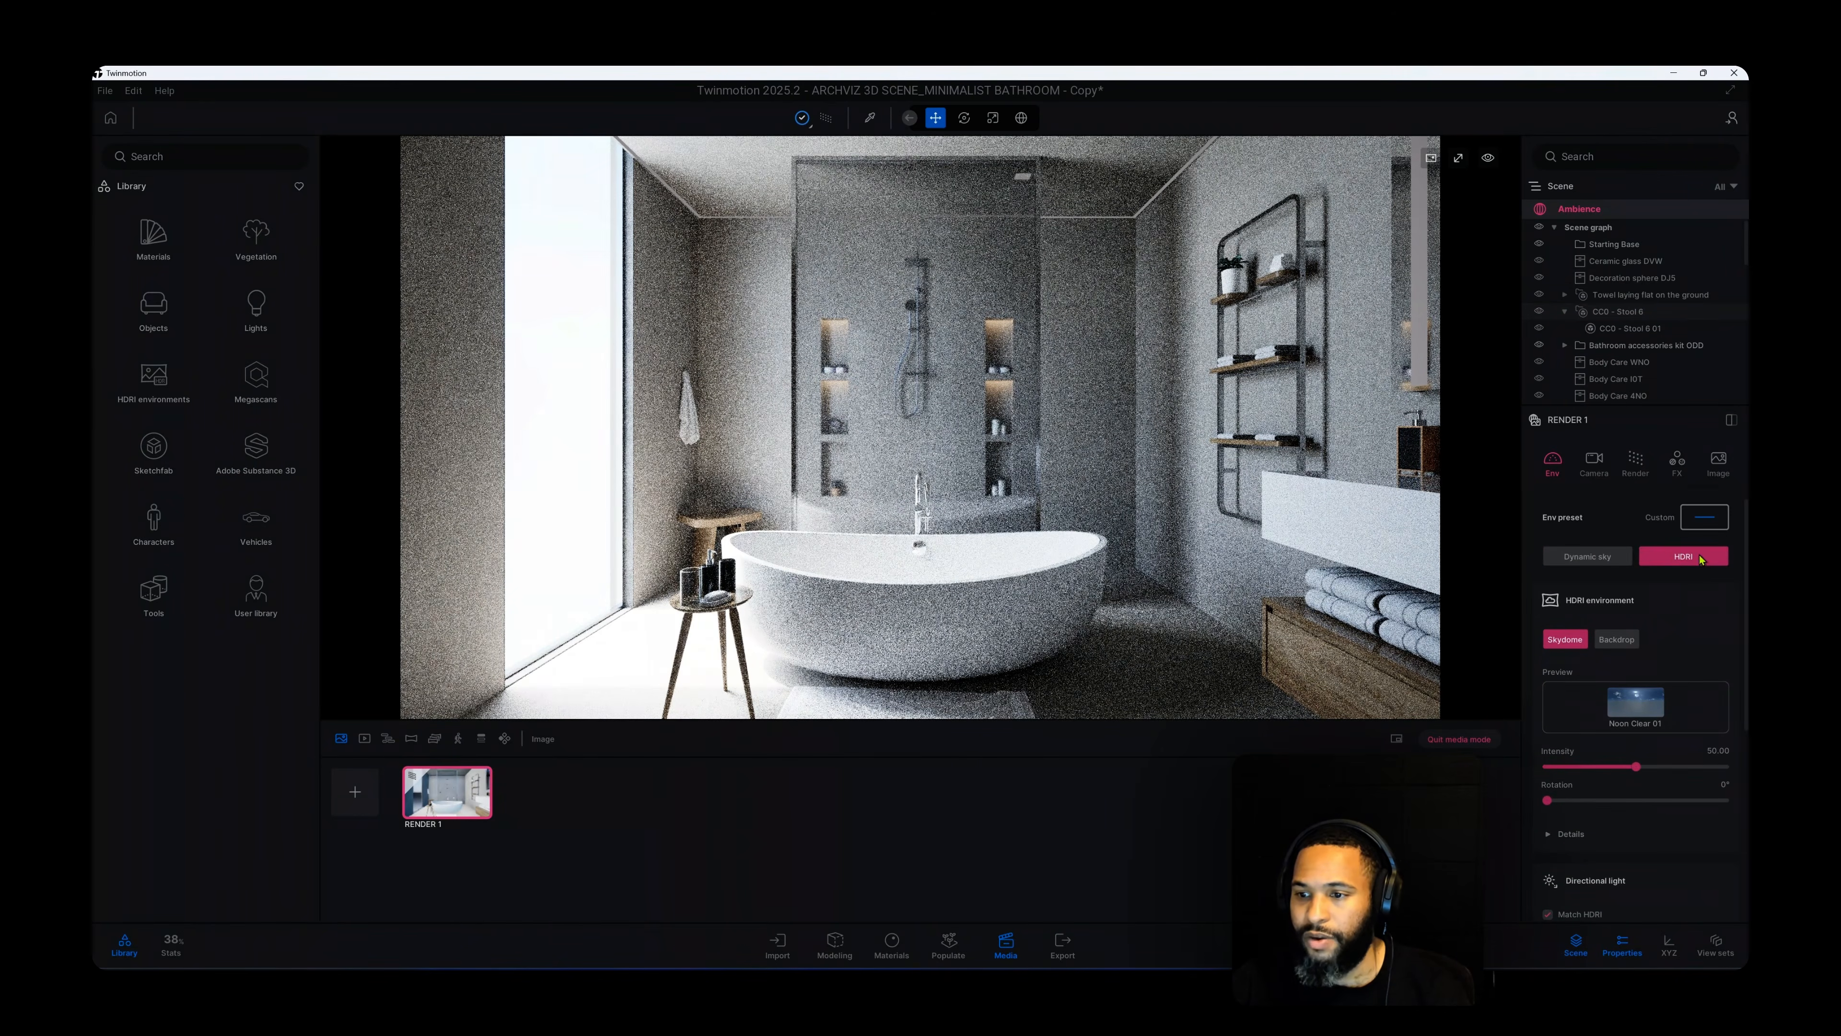
scroll(1567, 630, "down", 2)
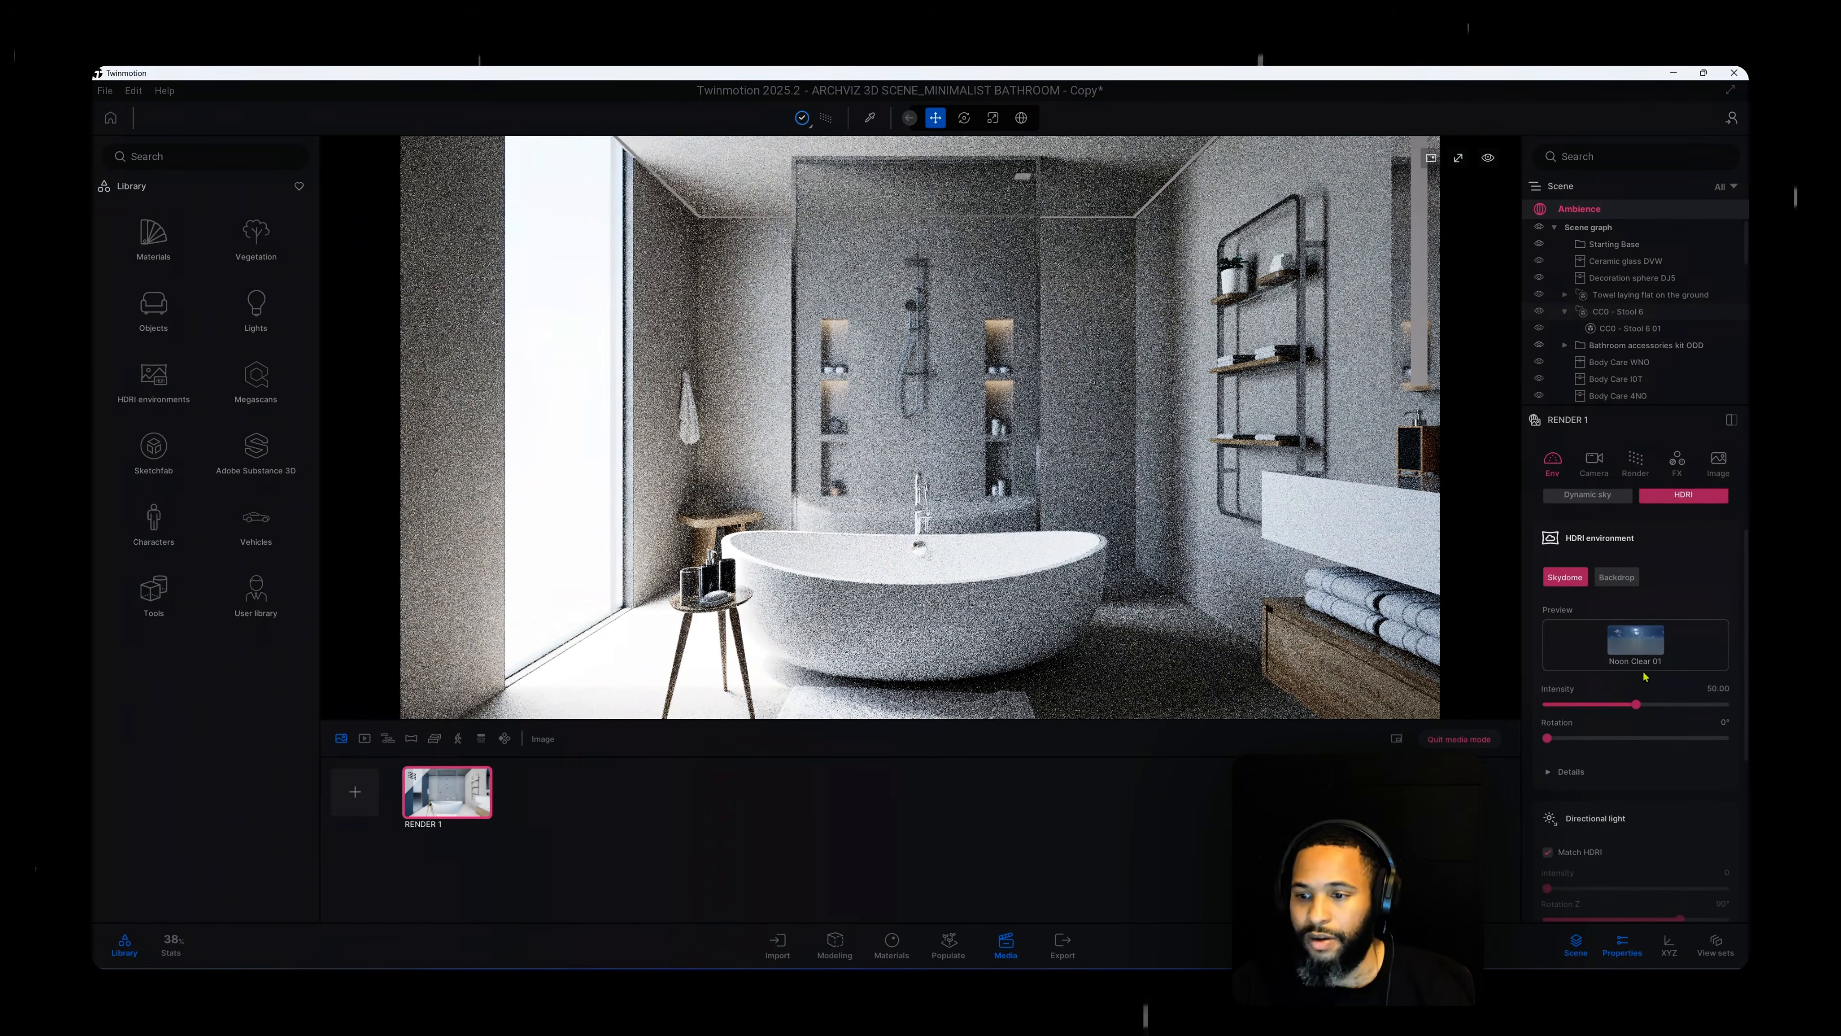
left_click(1636, 627)
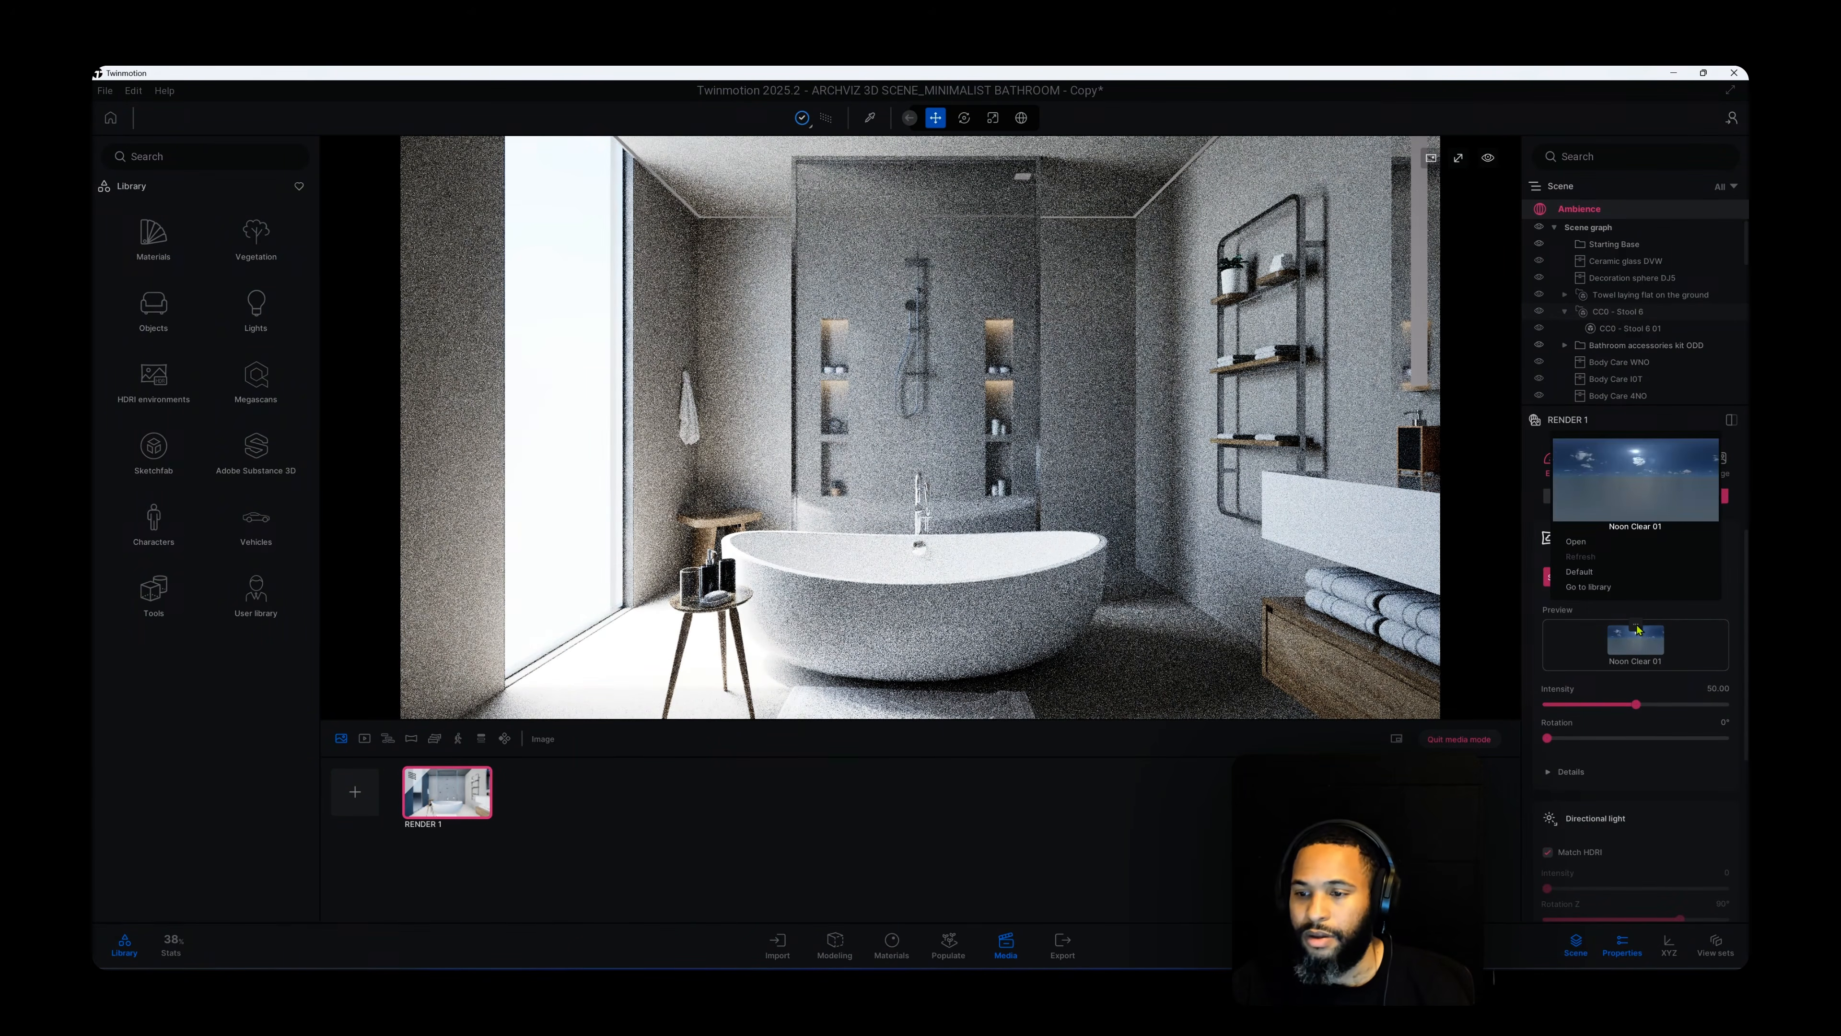
left_click(1728, 596)
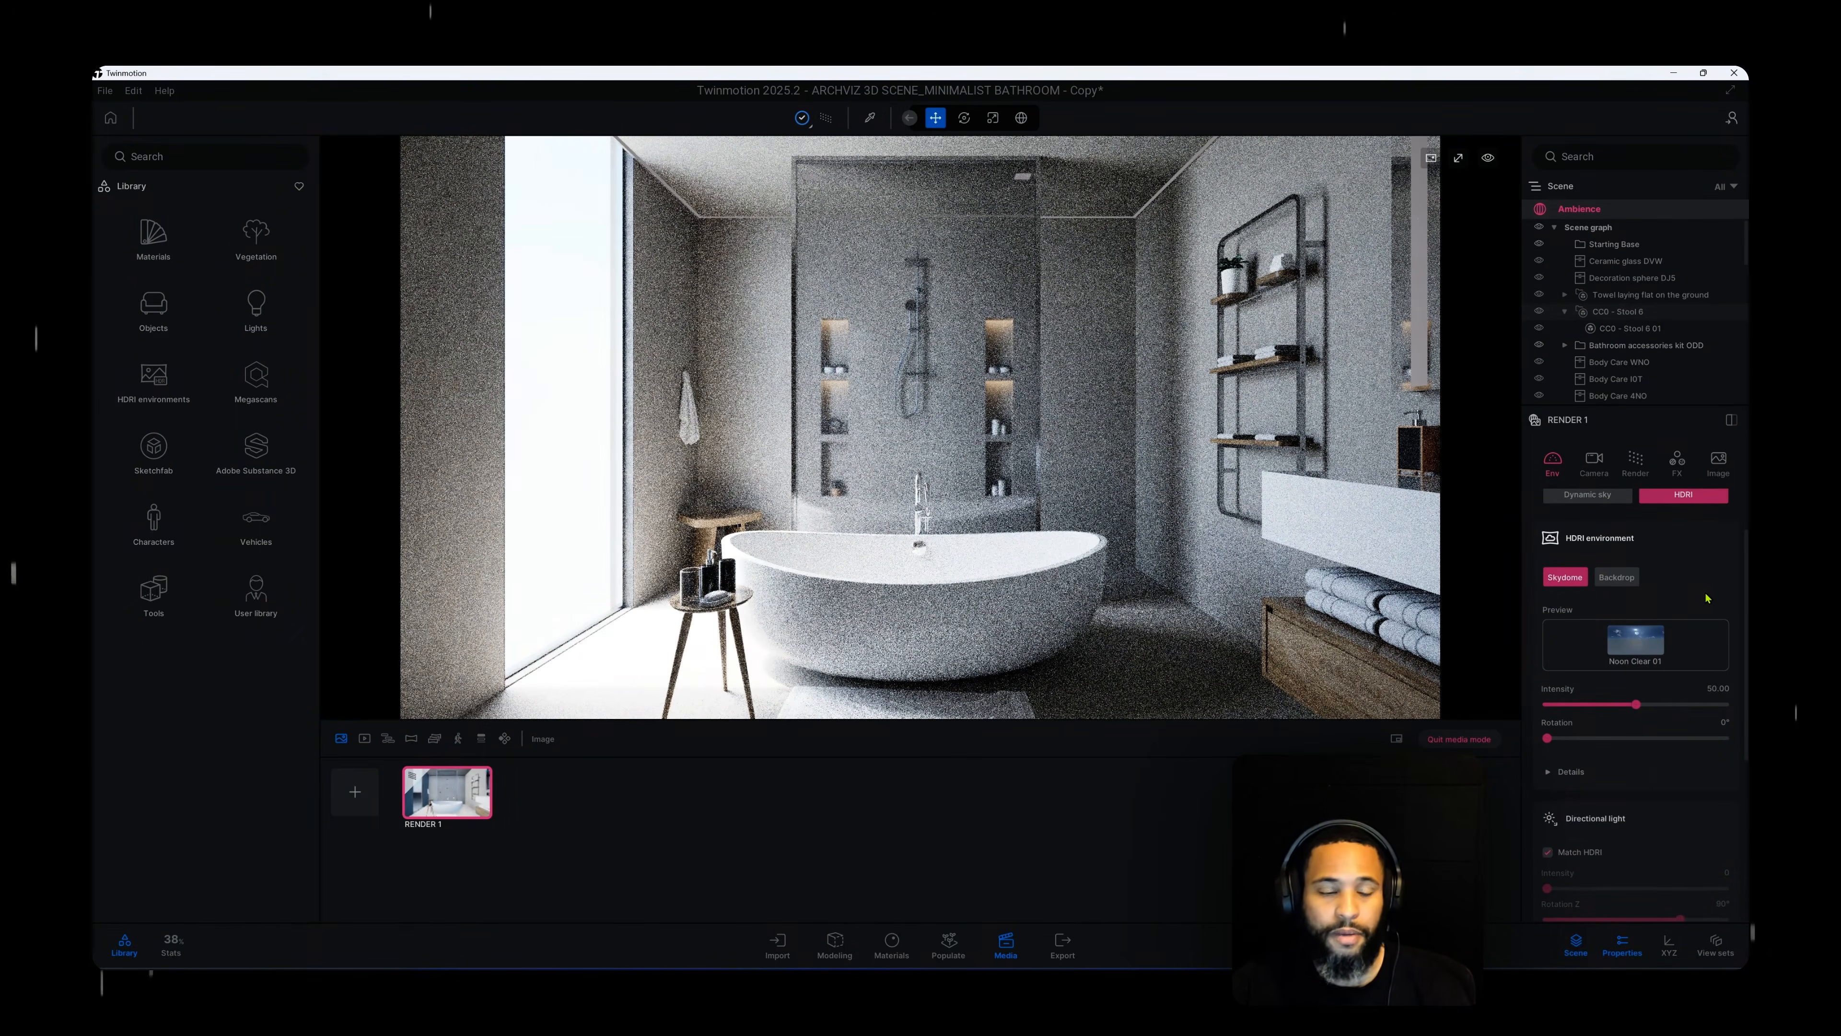
Apply the green-field DayEnvironmentHDRI043_12K-HDR from the user library's Local HDRIs folder as the scene's skydome.
left_click(262, 609)
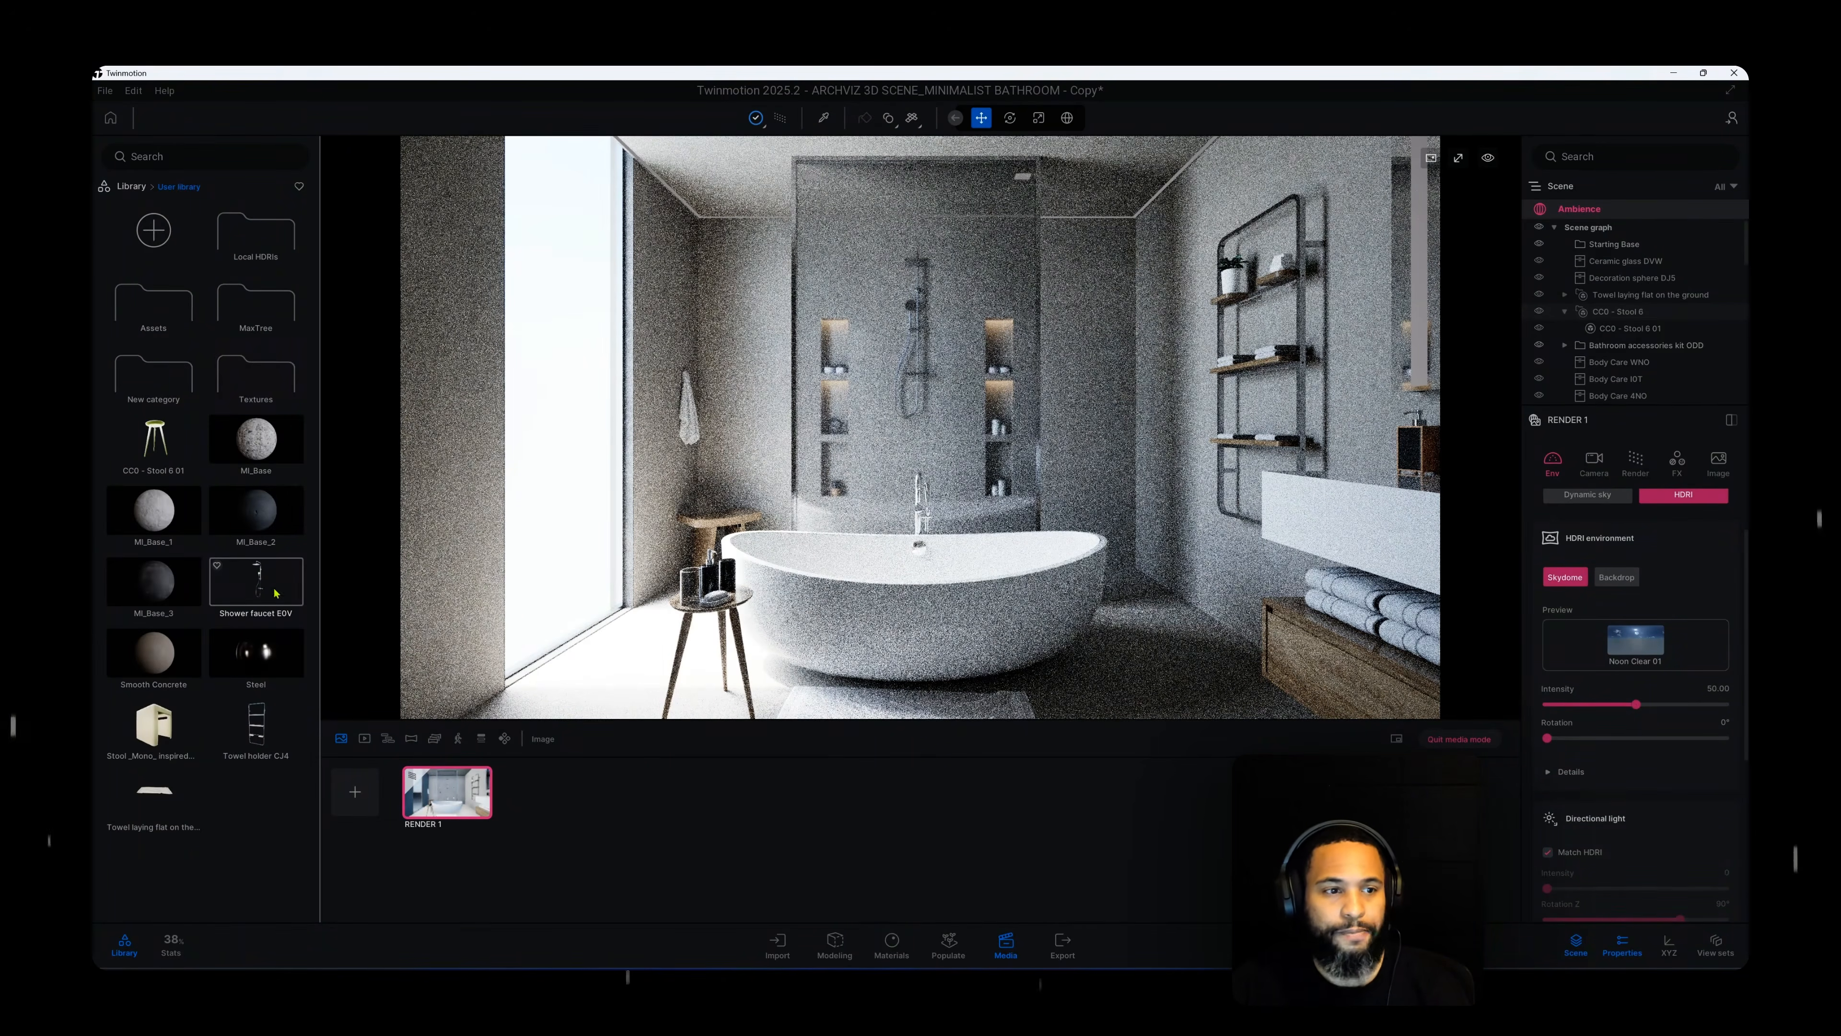
left_click(265, 255)
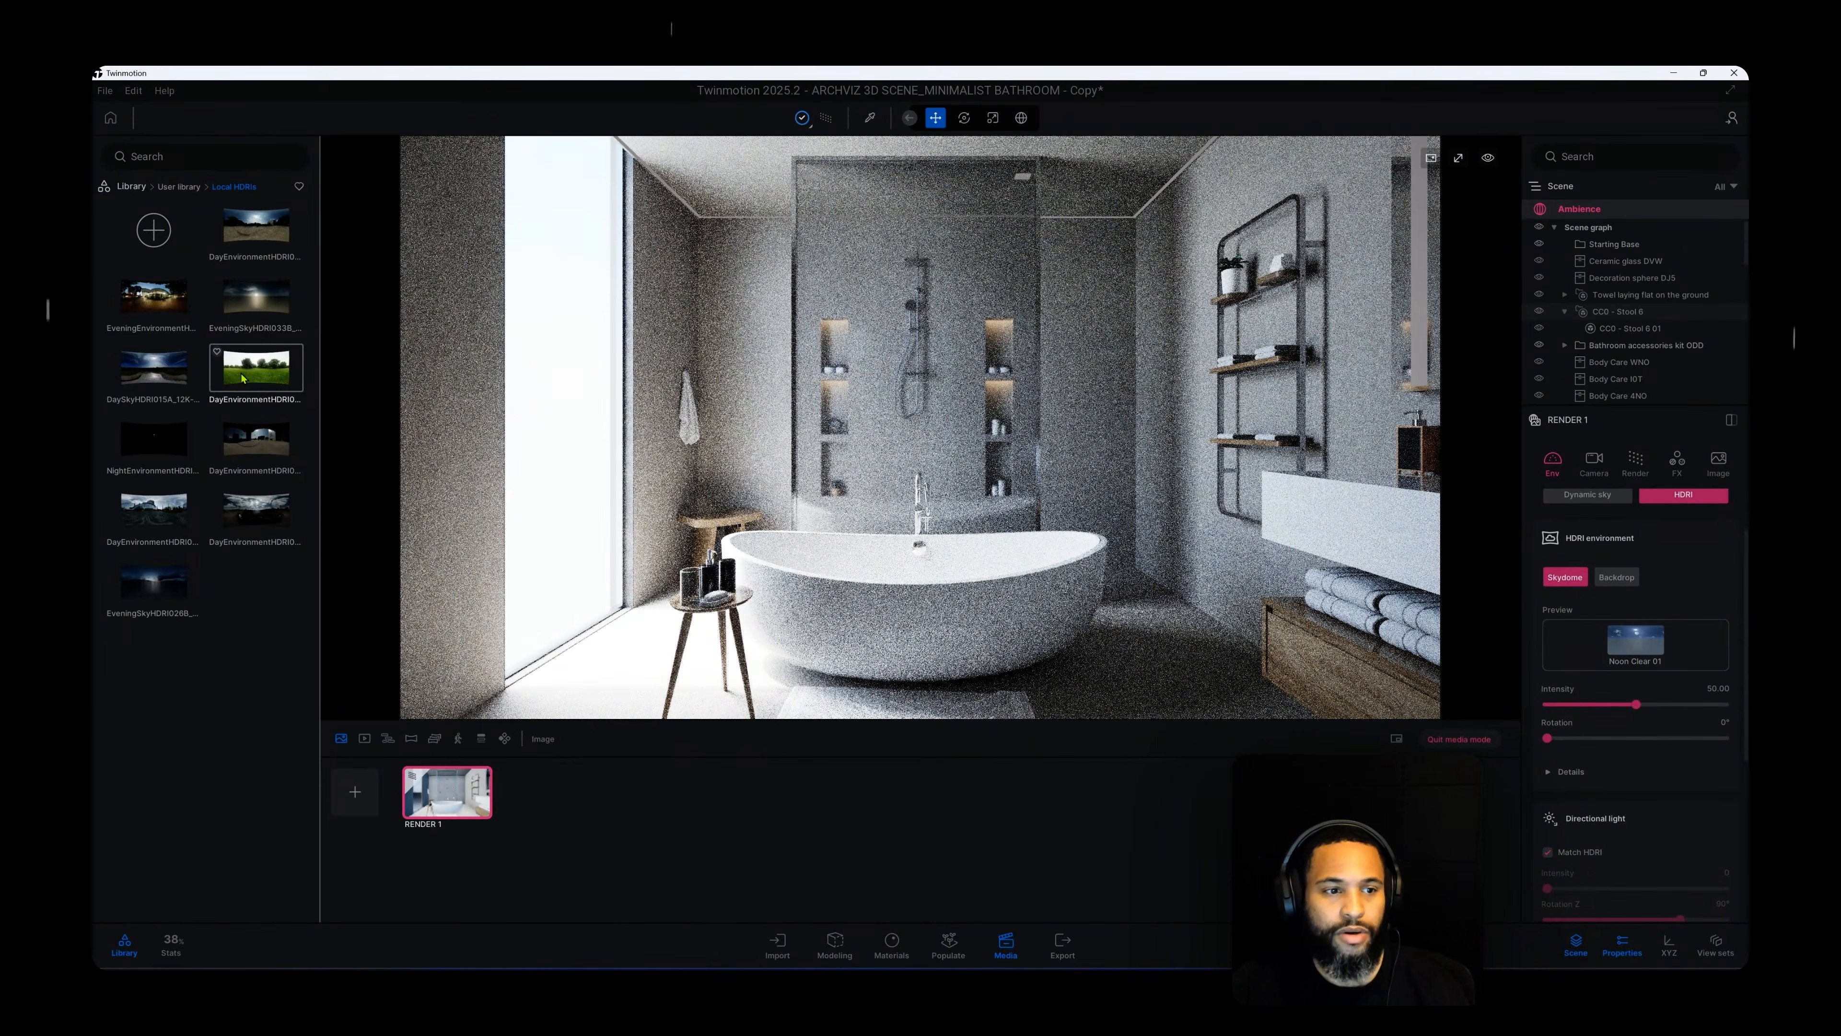
left_click_drag(243, 378, 667, 440)
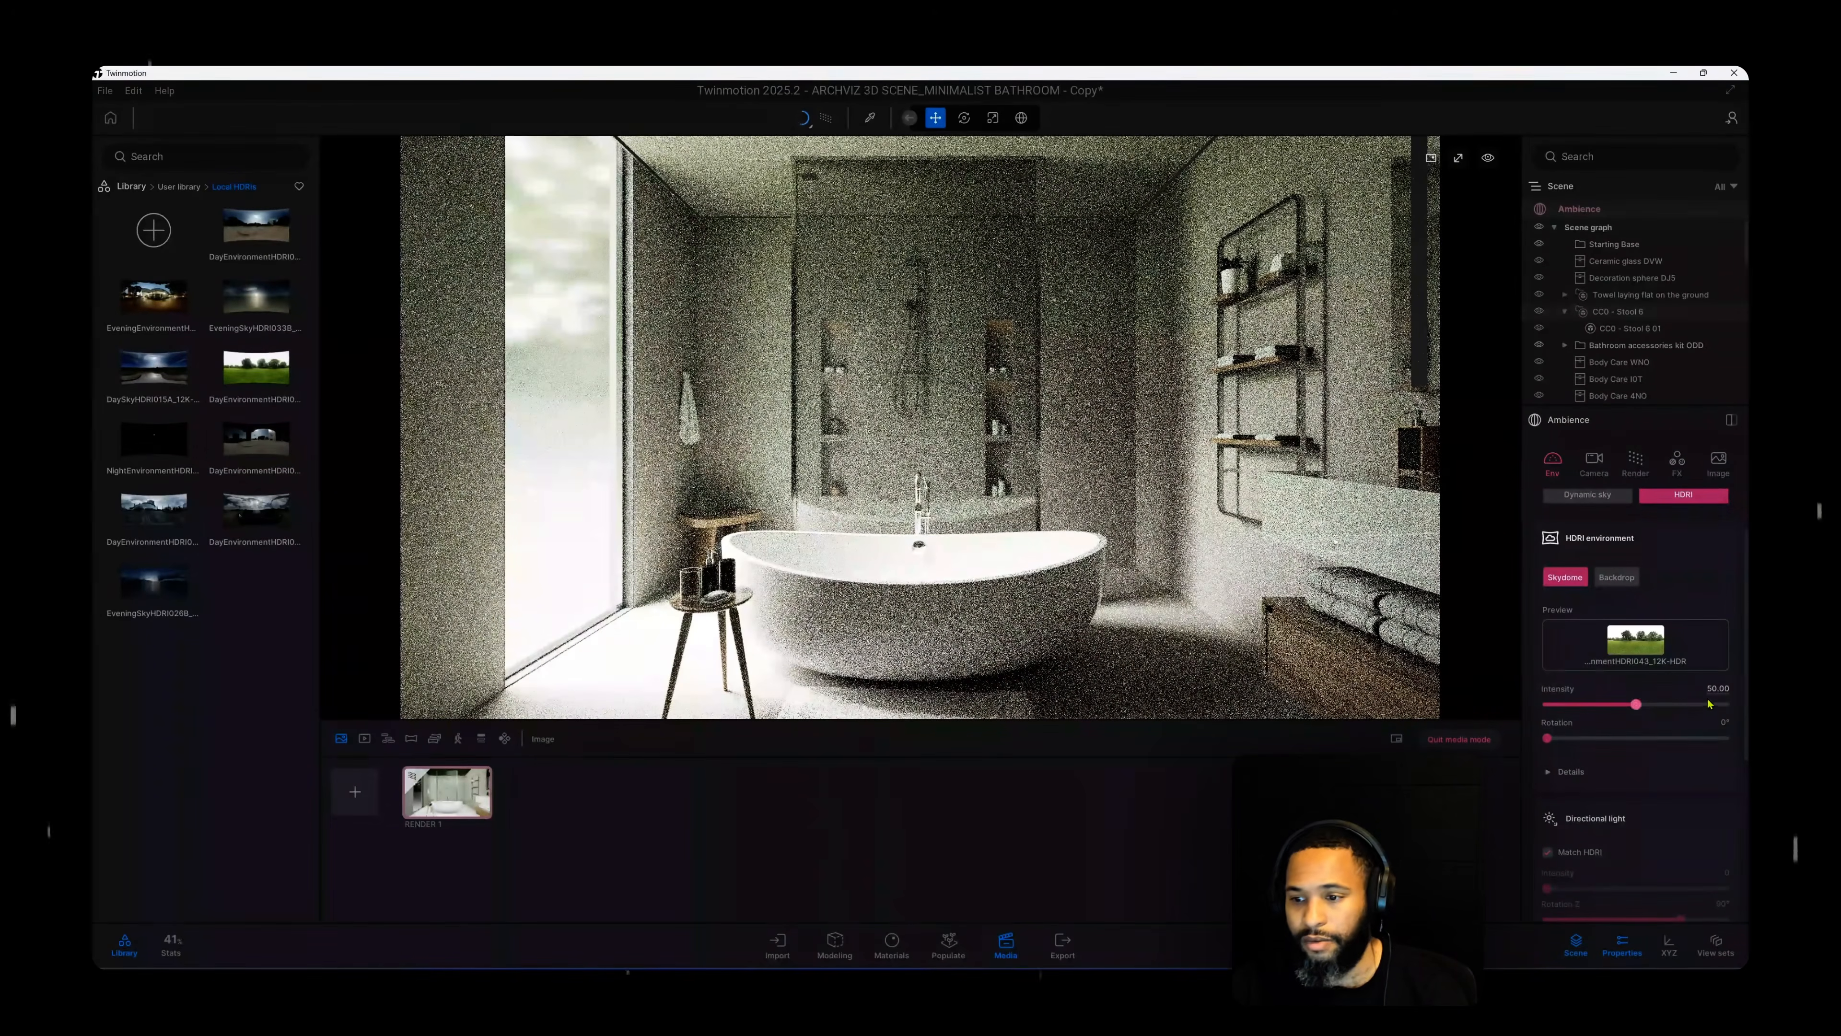
Set the HDRI environment's intensity to 5.
left_click(1719, 688)
key("BackSpace")
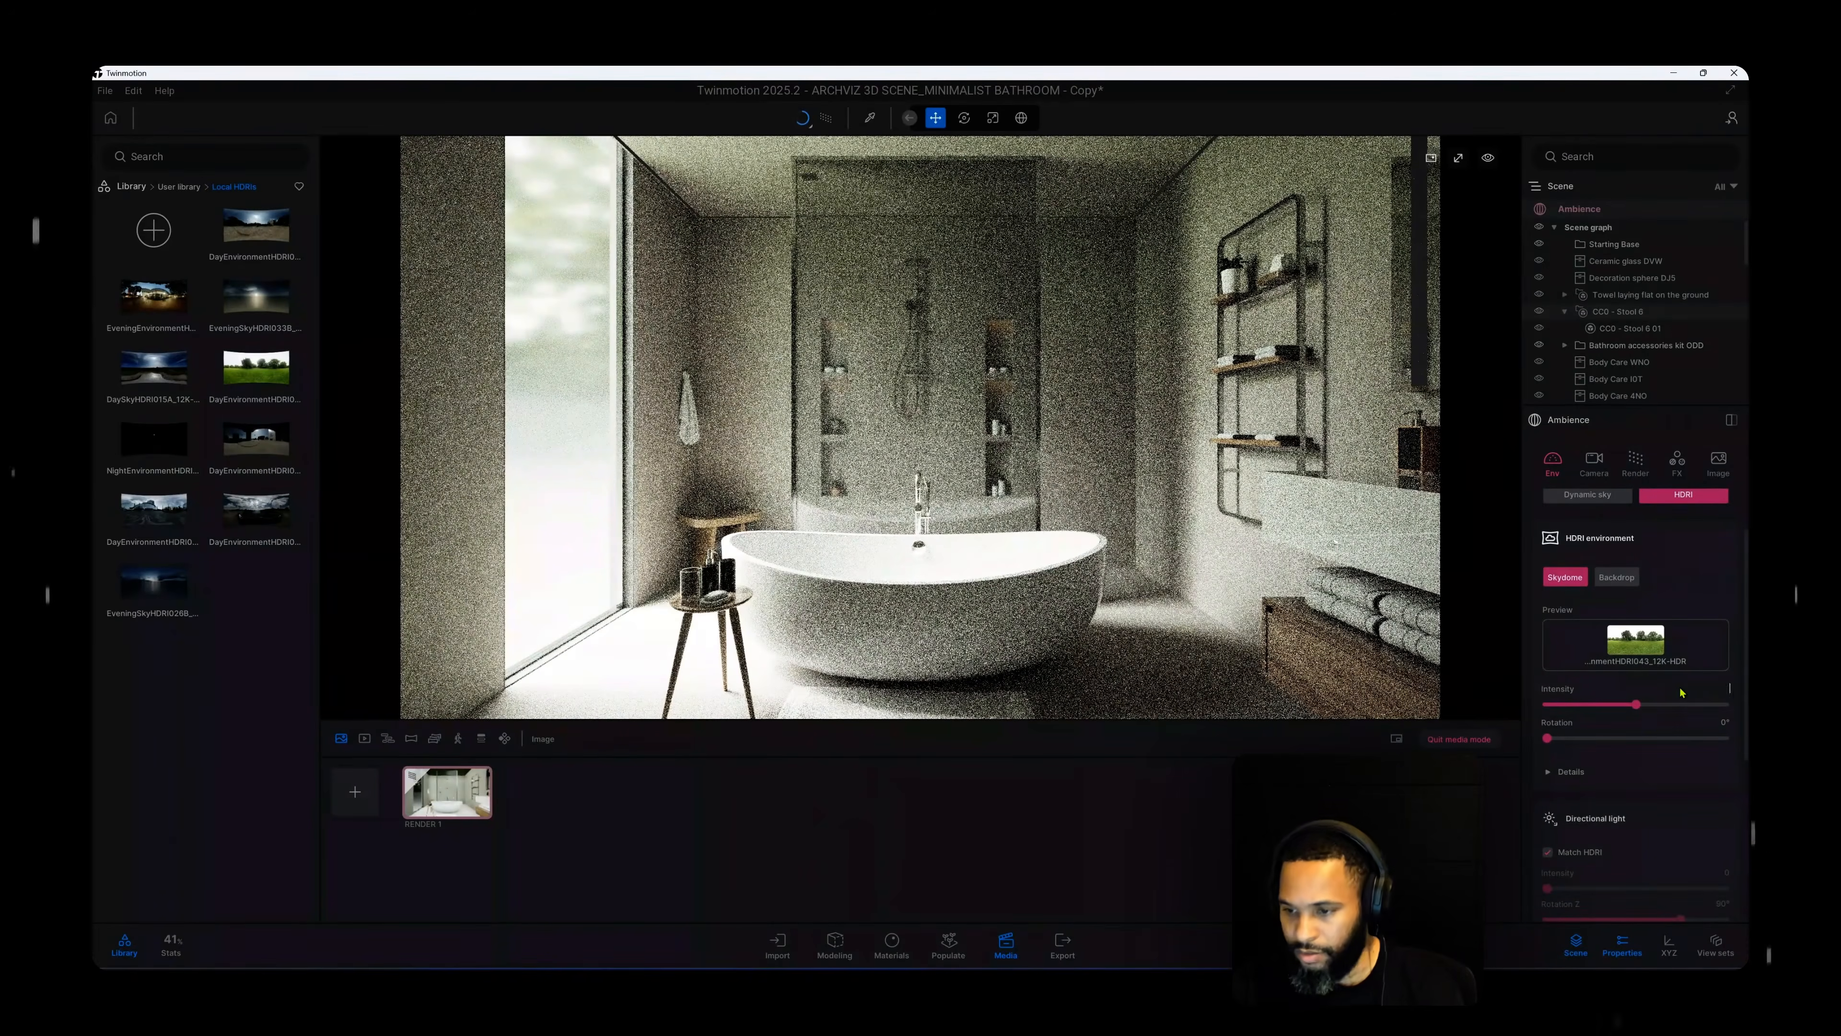
type("5")
key("Return")
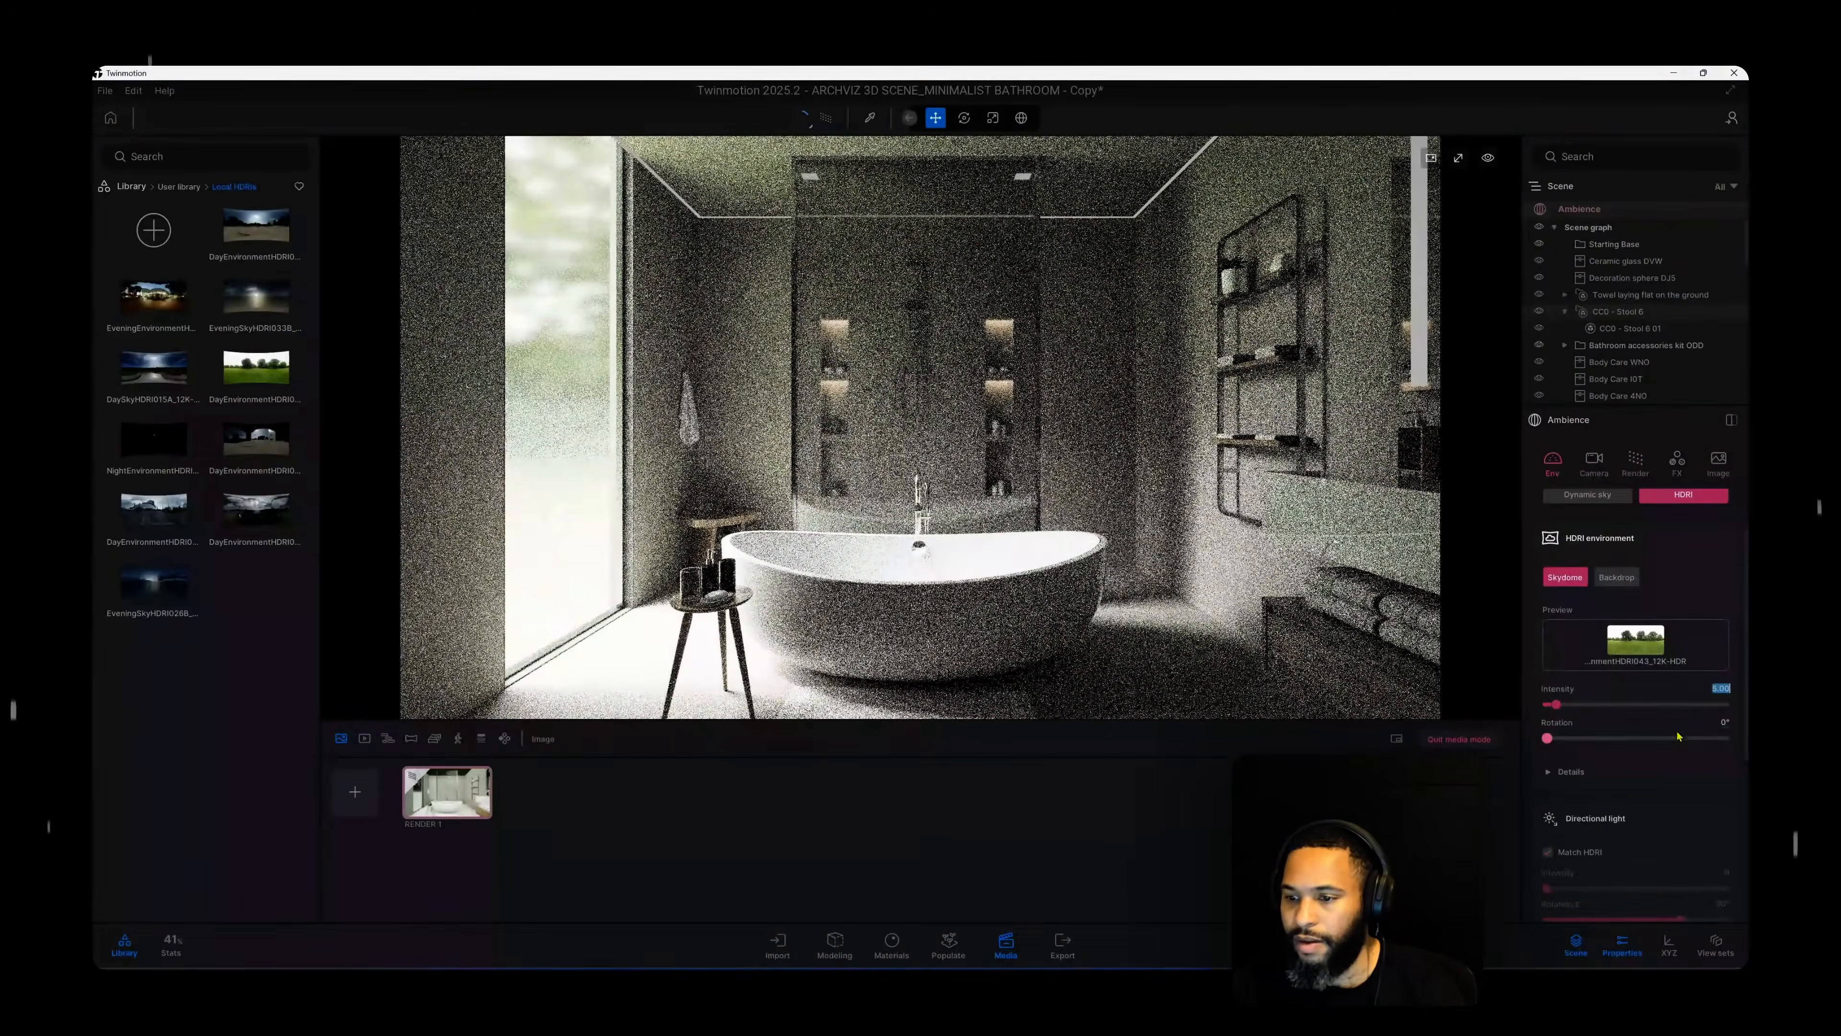
Rotate the HDRI environment to 245°.
left_click_drag(1546, 738, 1616, 742)
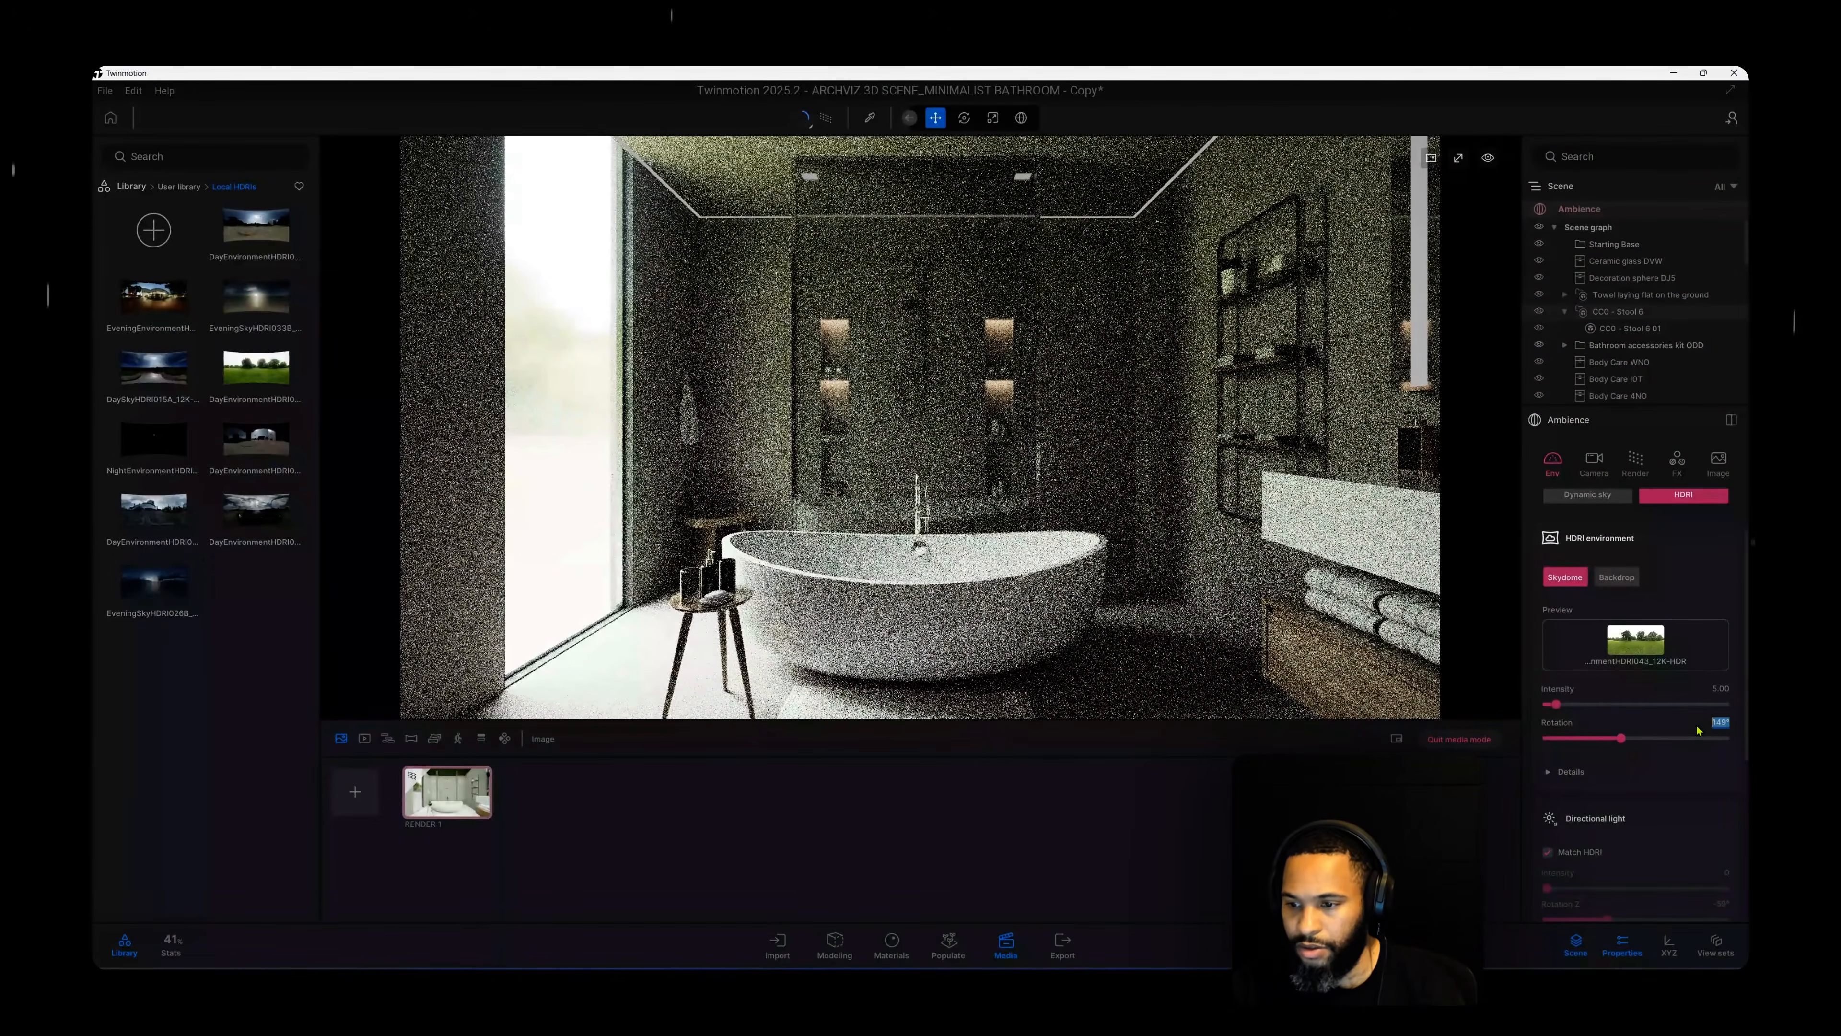
type("245")
key("Return")
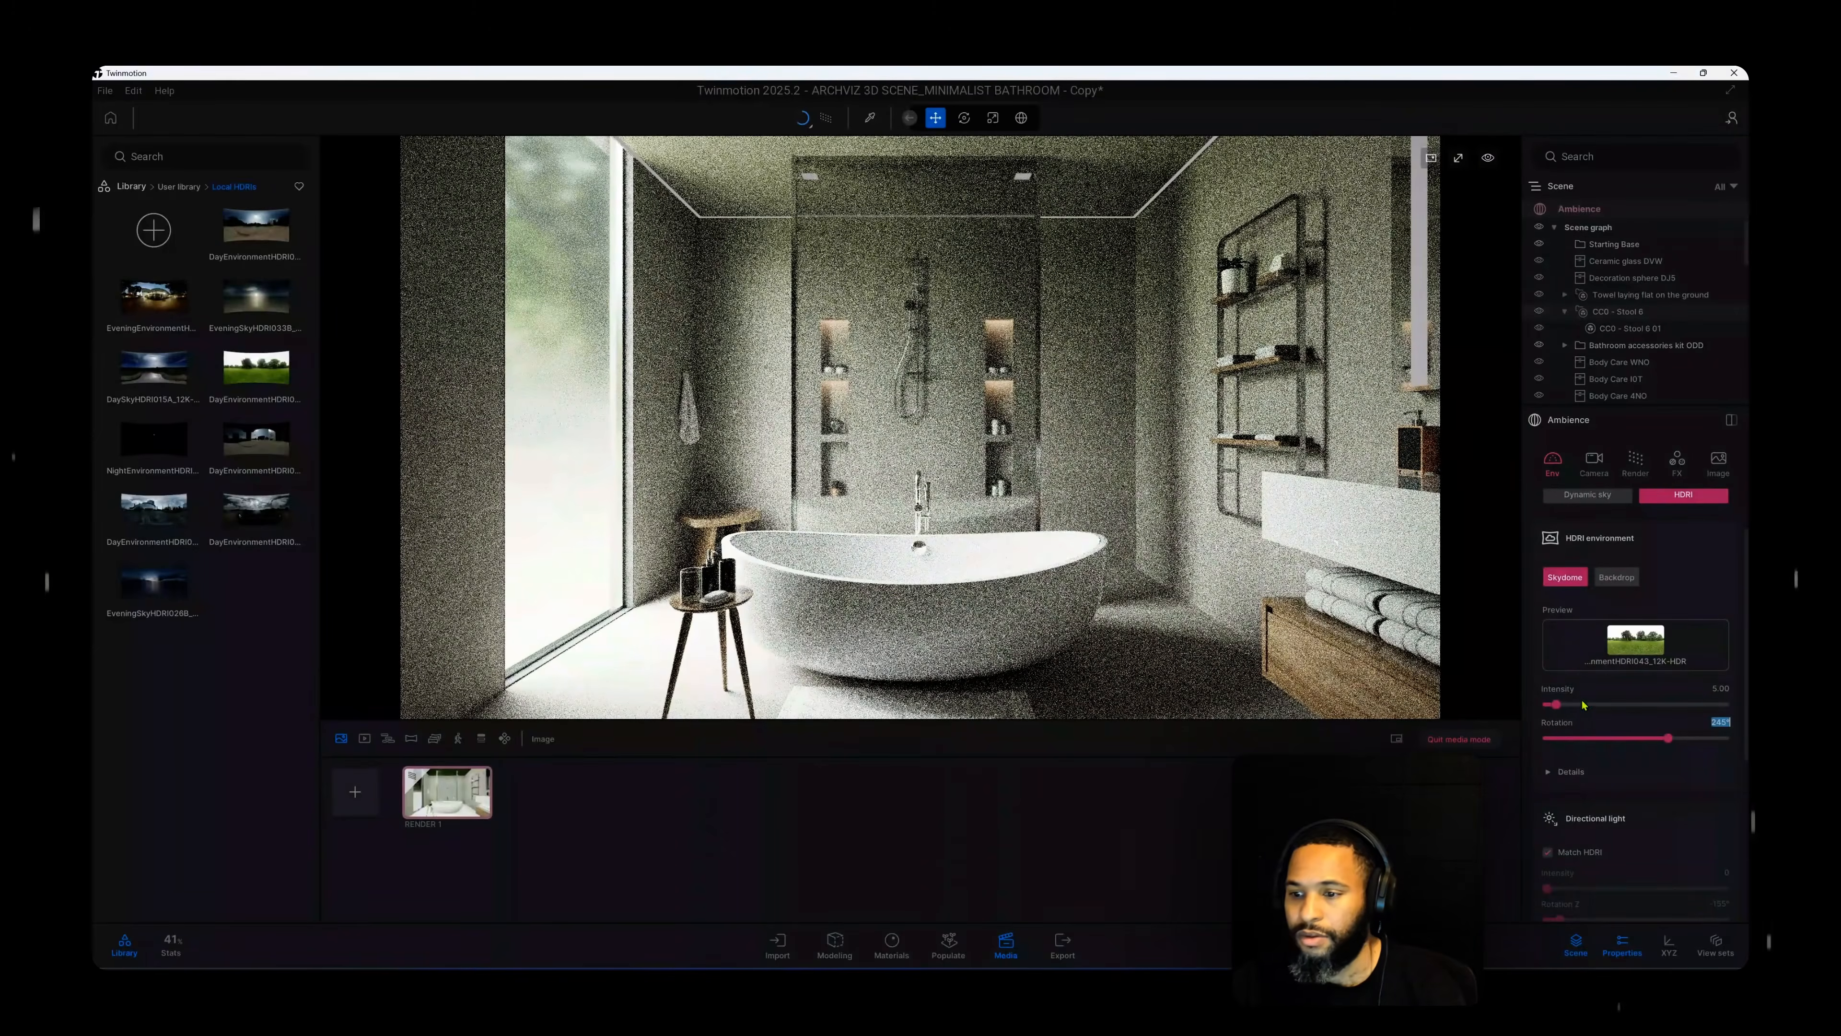
Return the library to its main categories and expand the HDRI environment's additional details.
scroll(1643, 735, "down", 1)
scroll(1642, 735, "down", 1)
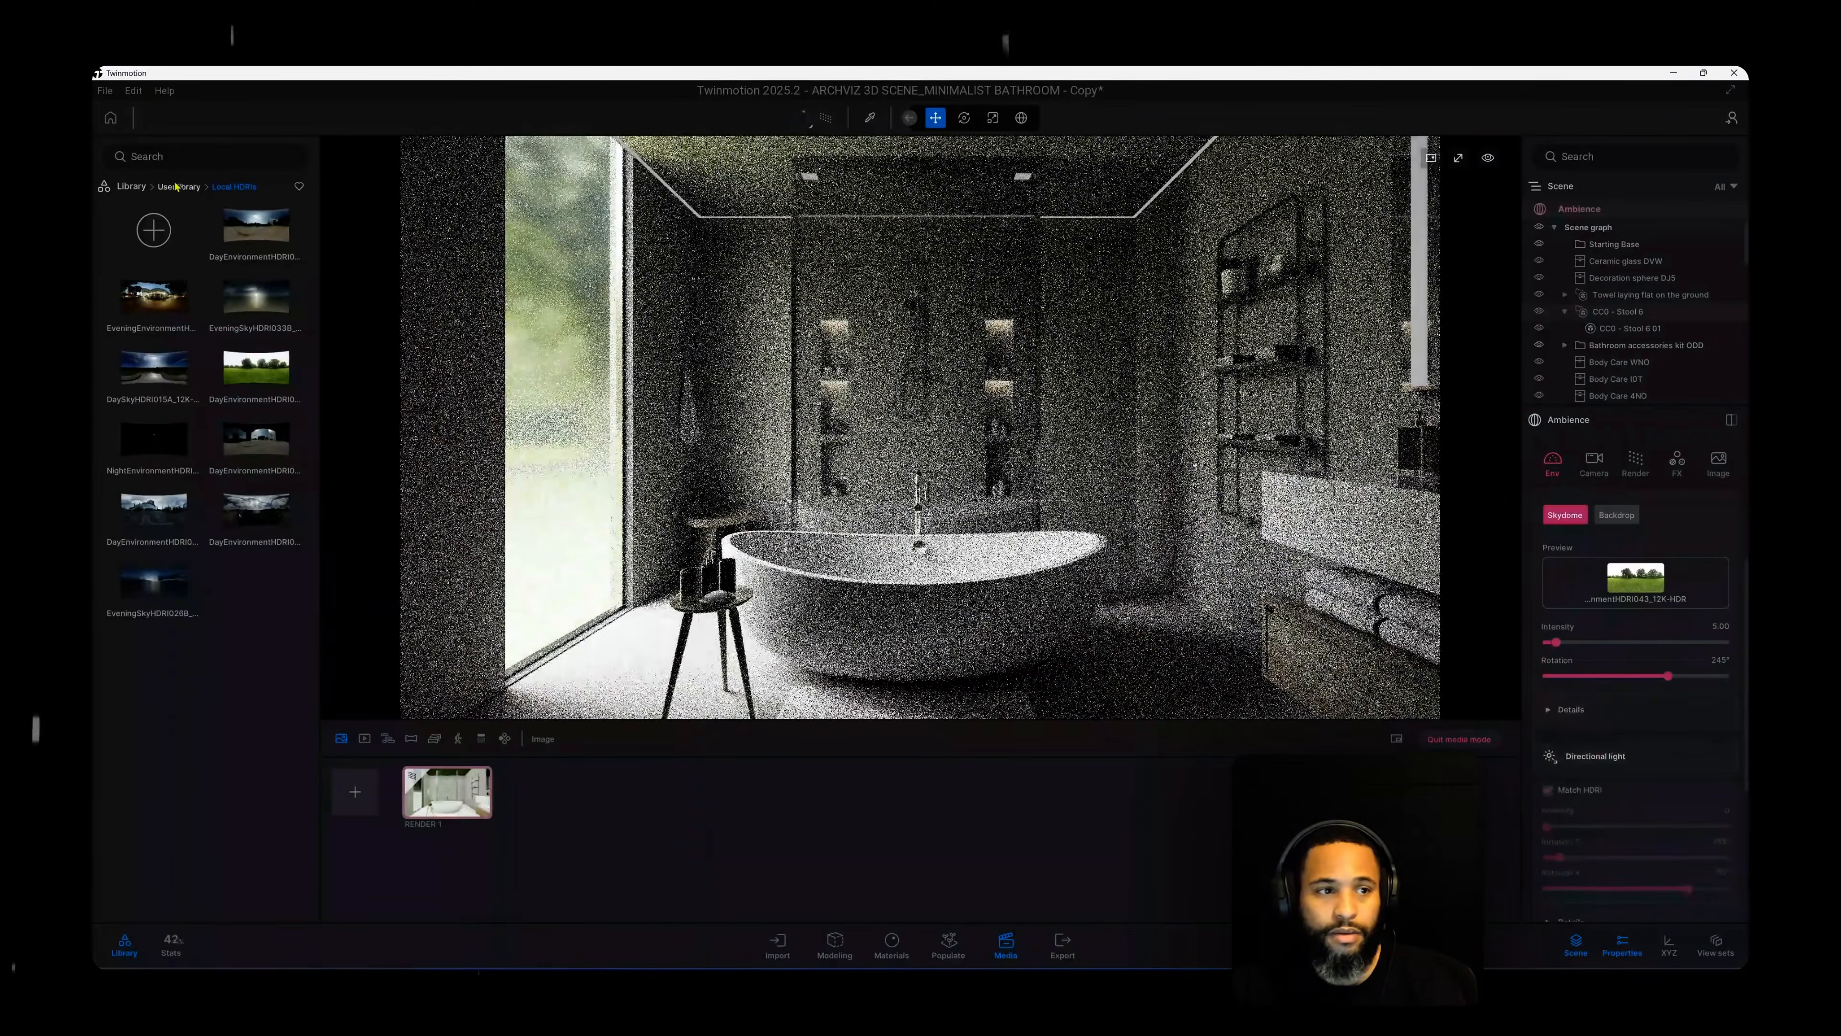
left_click(176, 188)
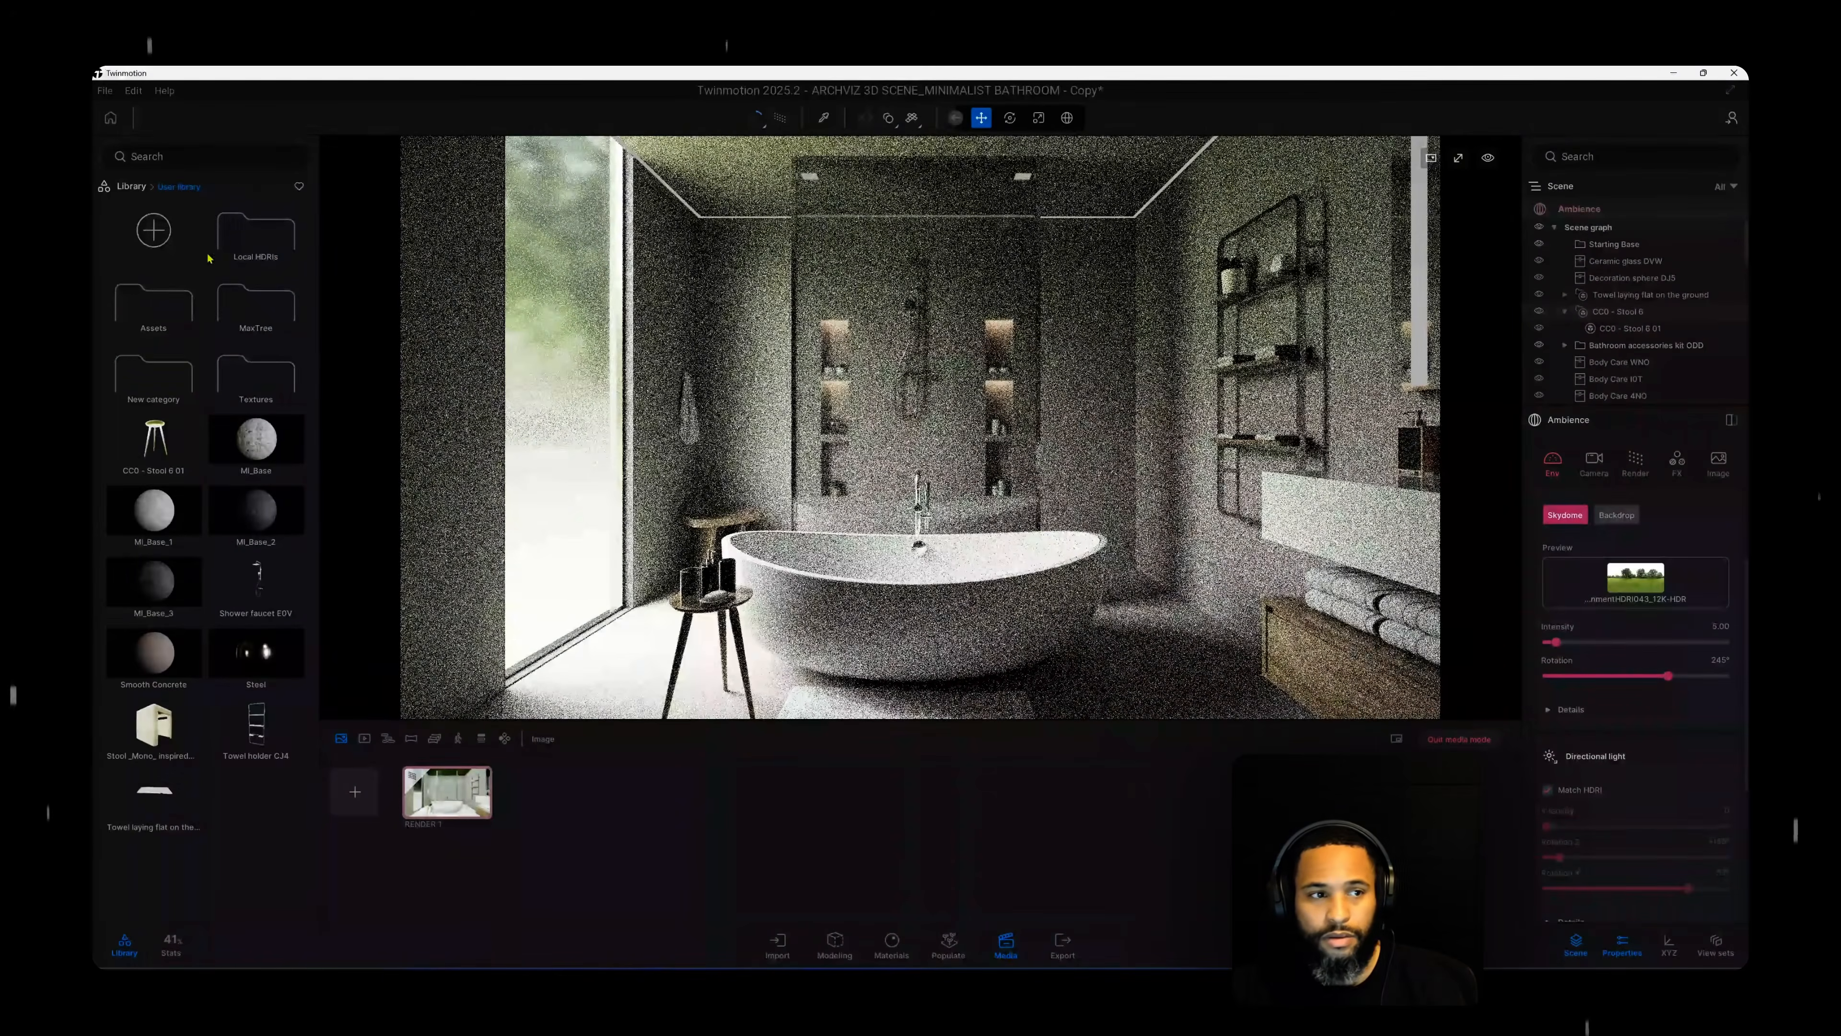
left_click(131, 189)
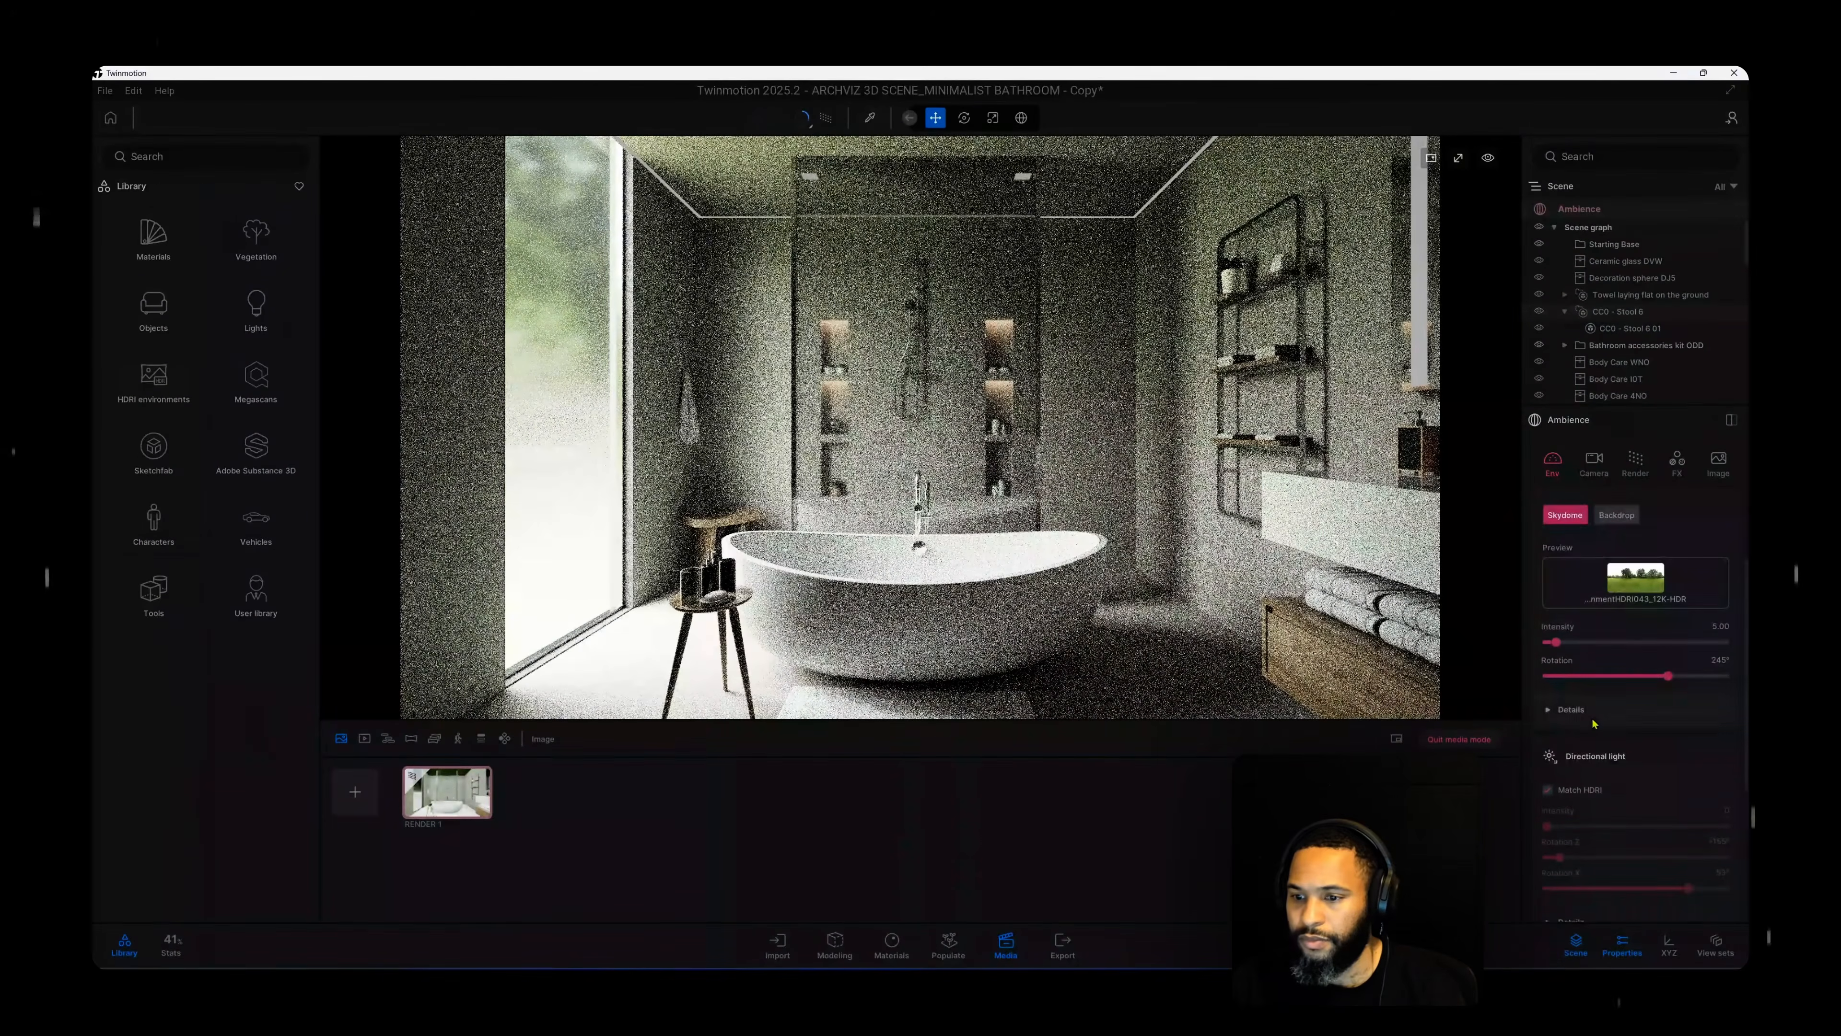
scroll(1592, 658, "down", 3)
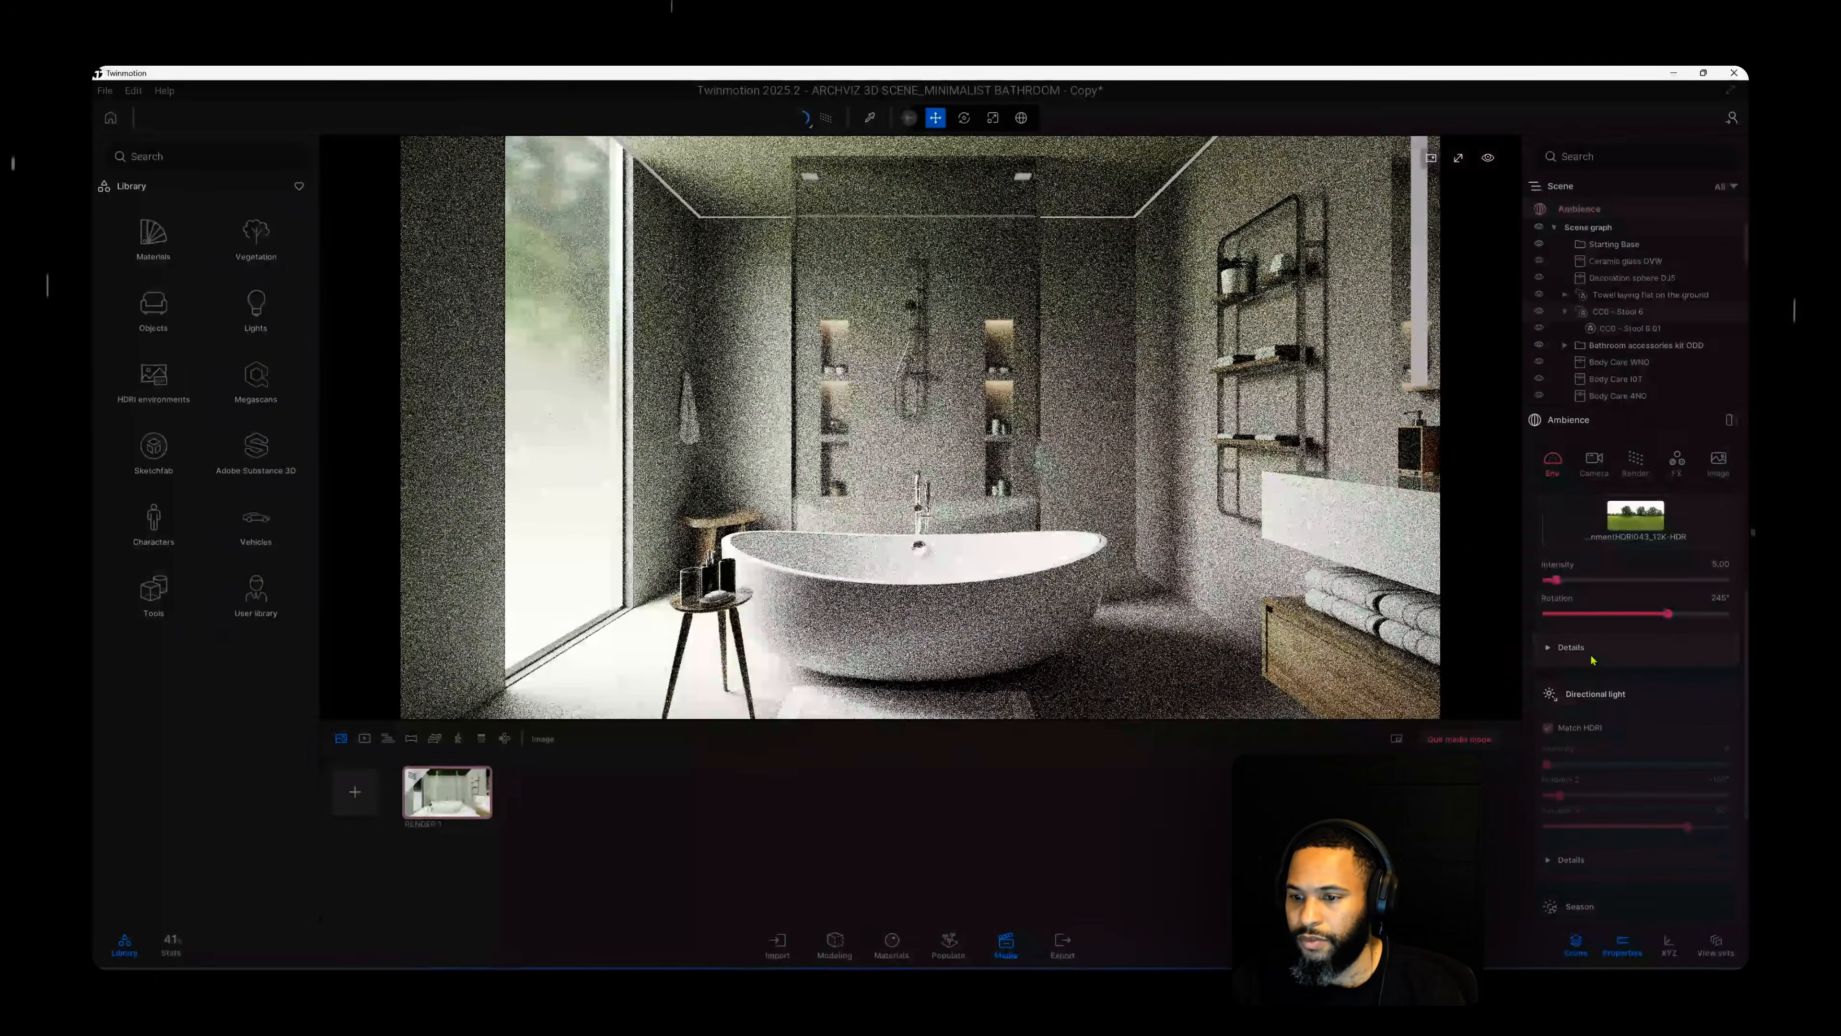
scroll(1587, 617, "down", 2)
left_click(1570, 606)
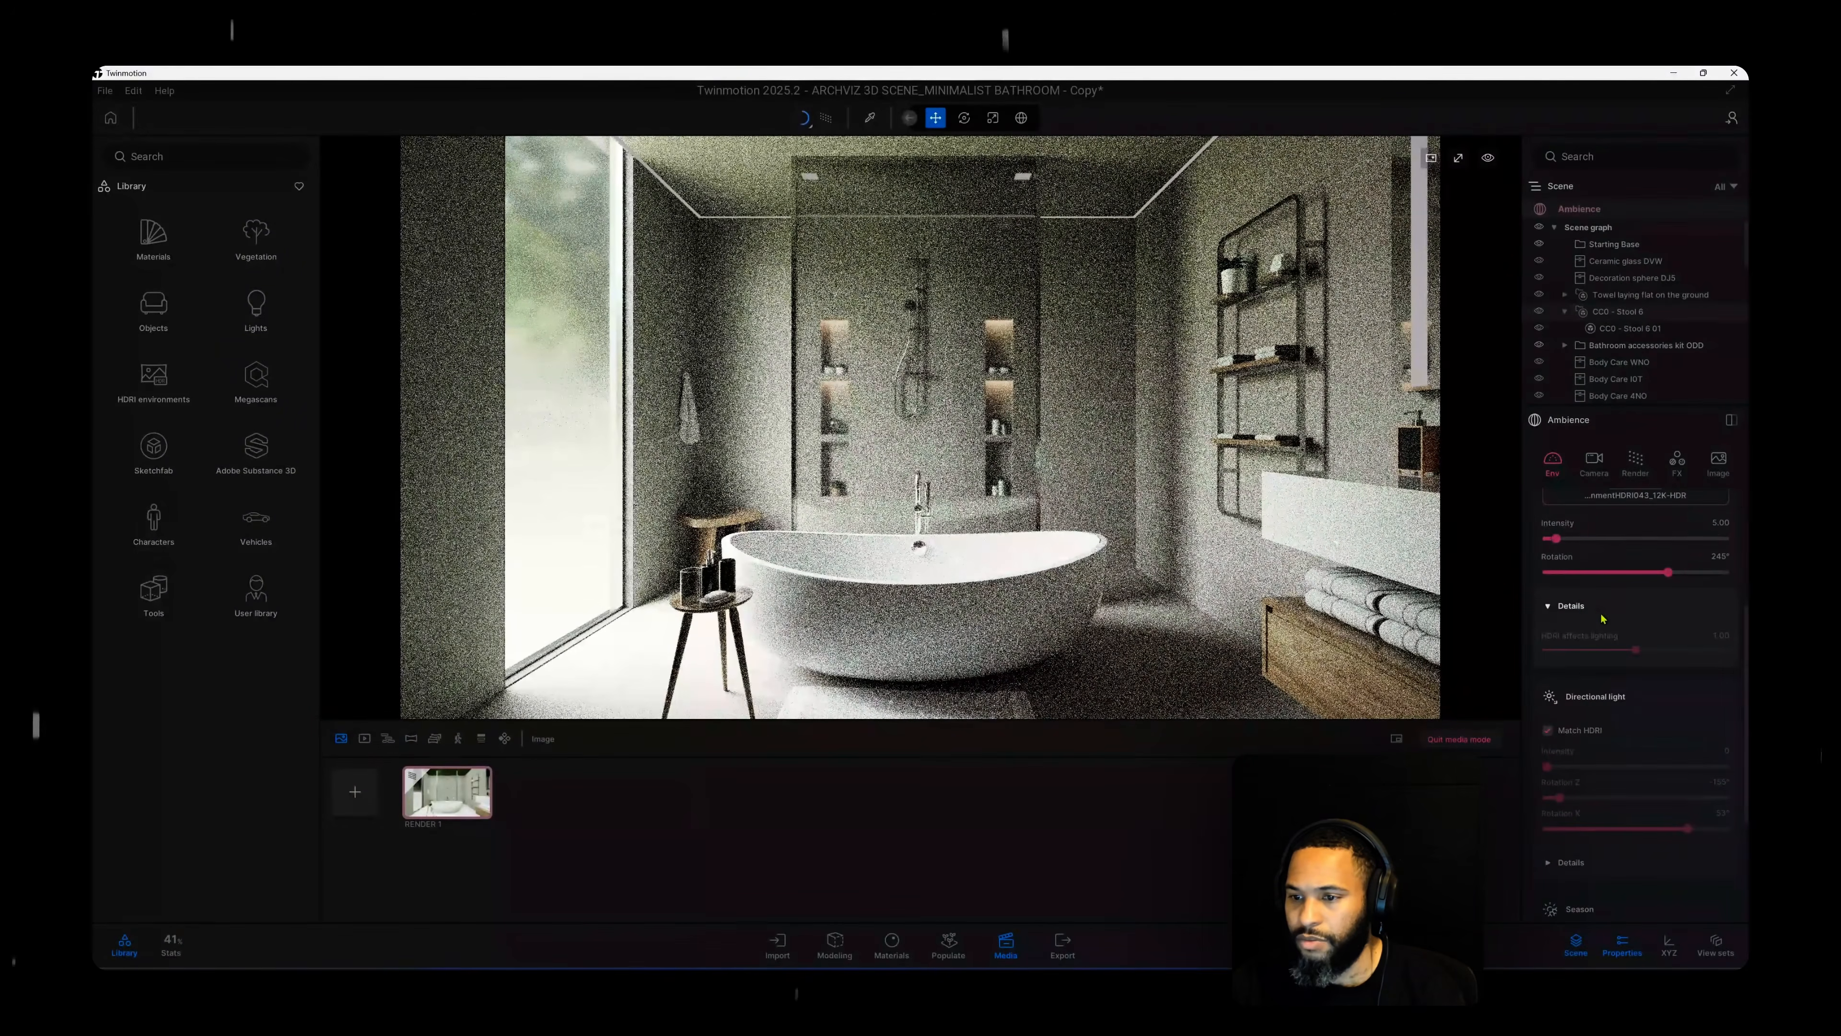
scroll(1601, 618, "down", 5)
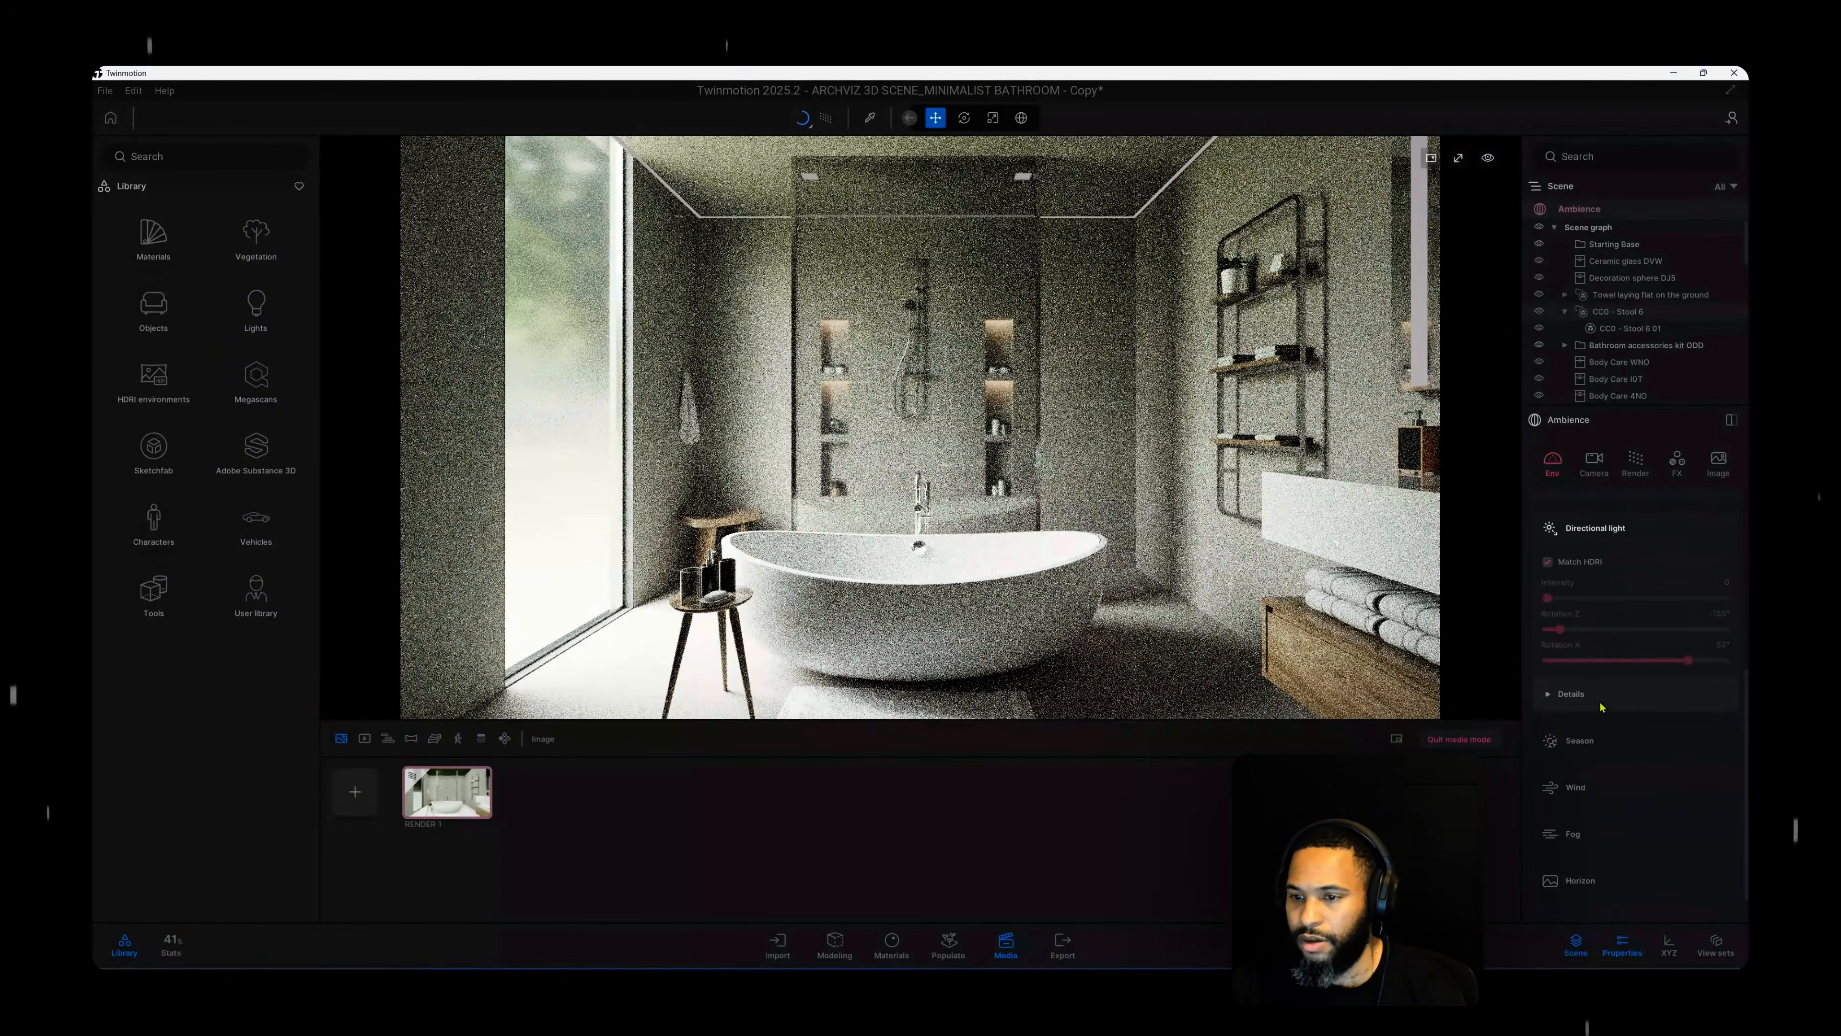
left_click(1602, 708)
left_click(1602, 708)
scroll(1602, 708, "down", 1)
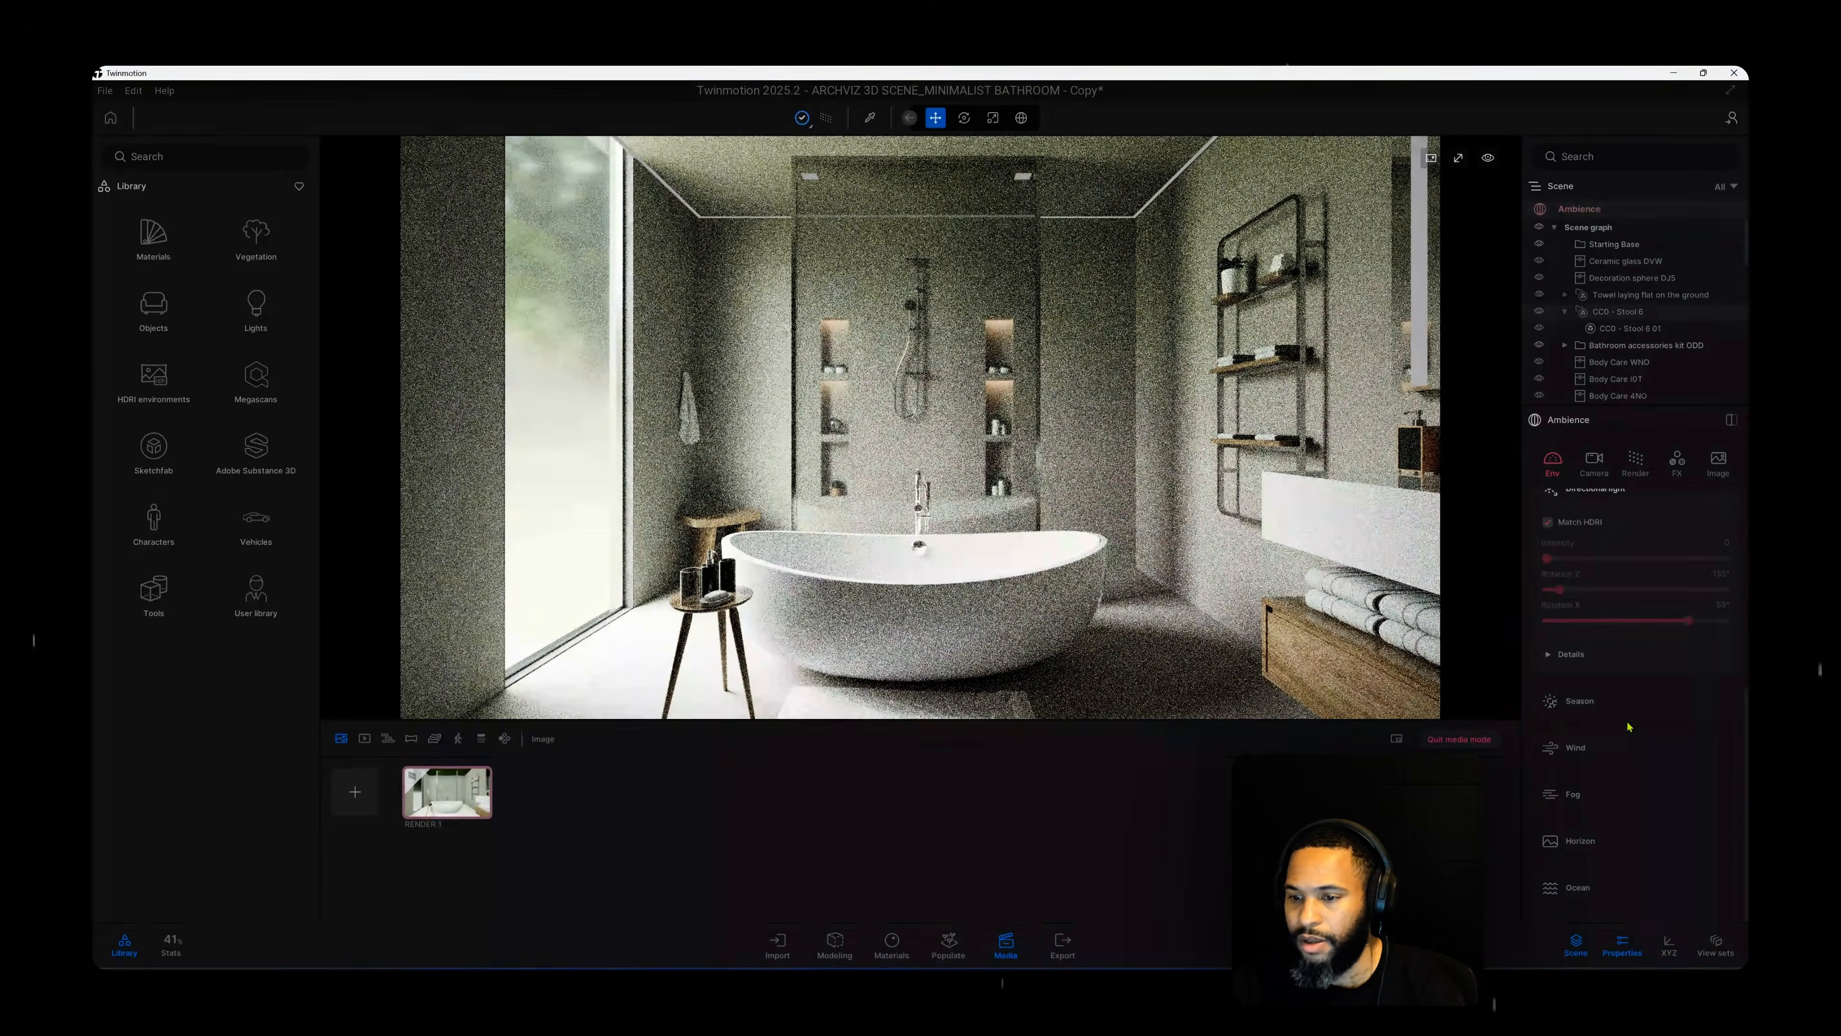
scroll(1630, 728, "up", 5)
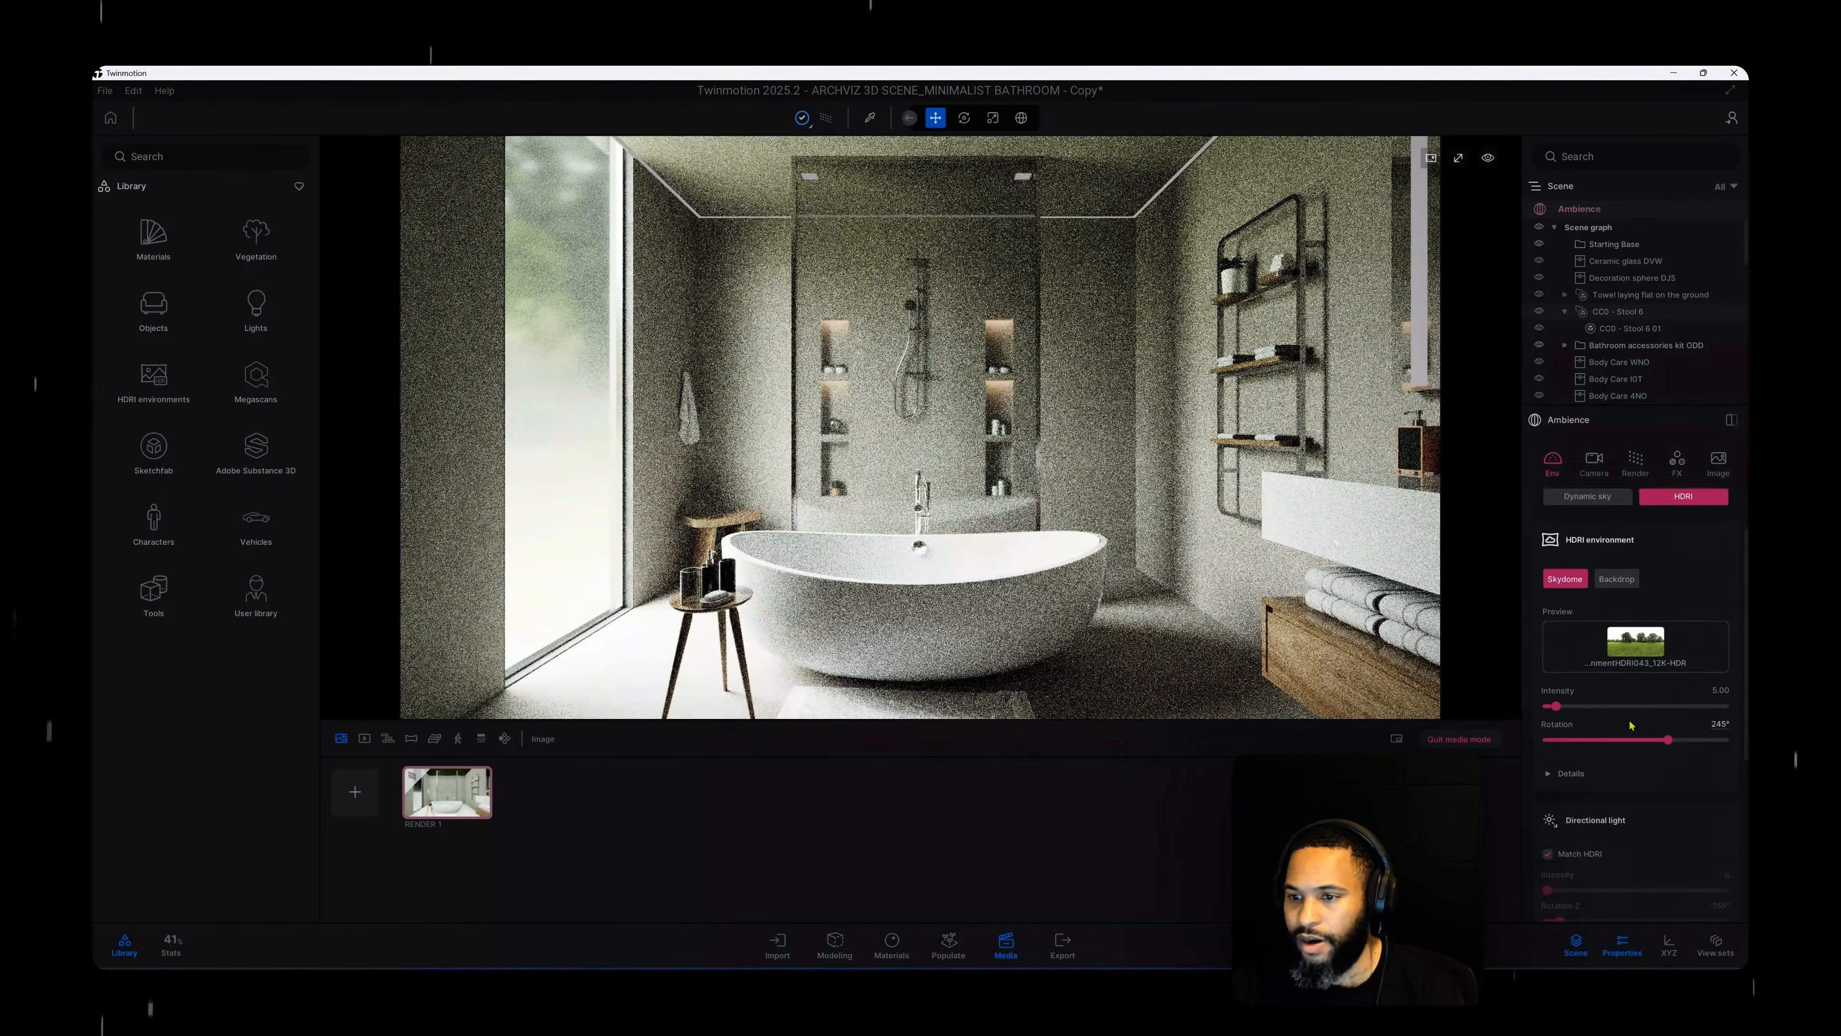
Set the camera's exposure to 0.9 and its white balance to 4700 K.
left_click(1593, 460)
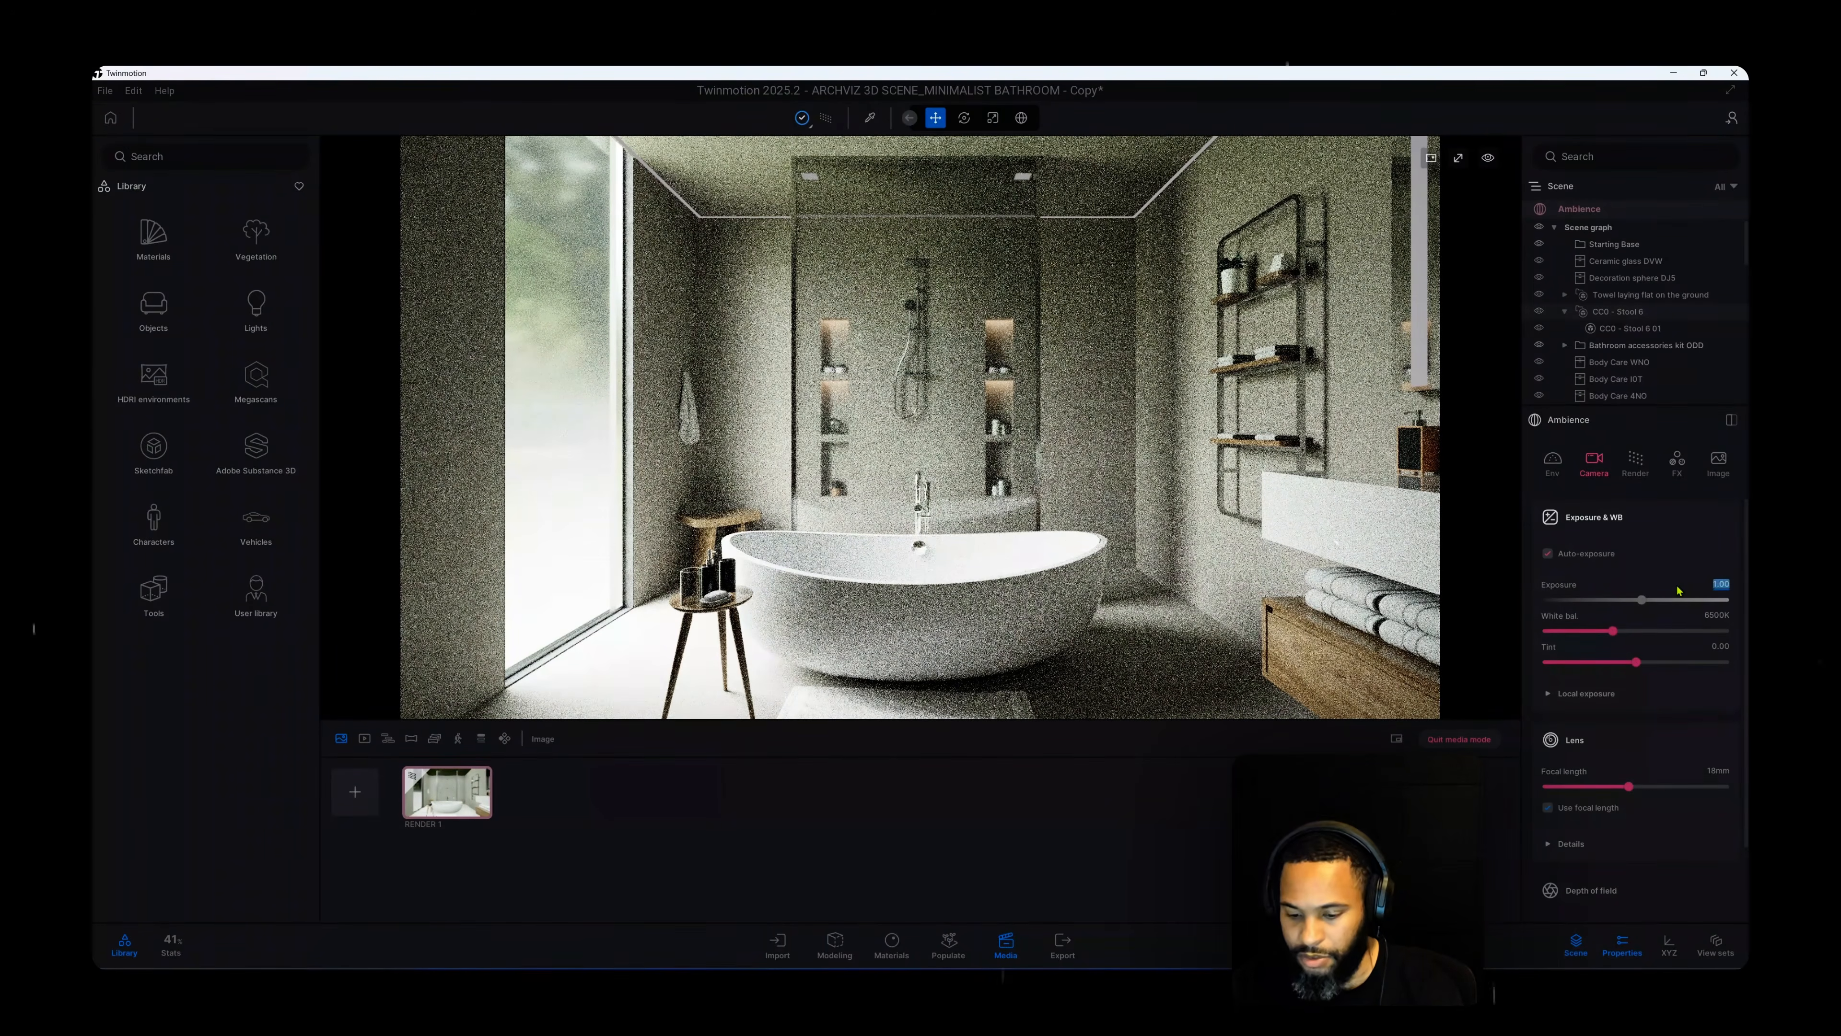
type("0.9")
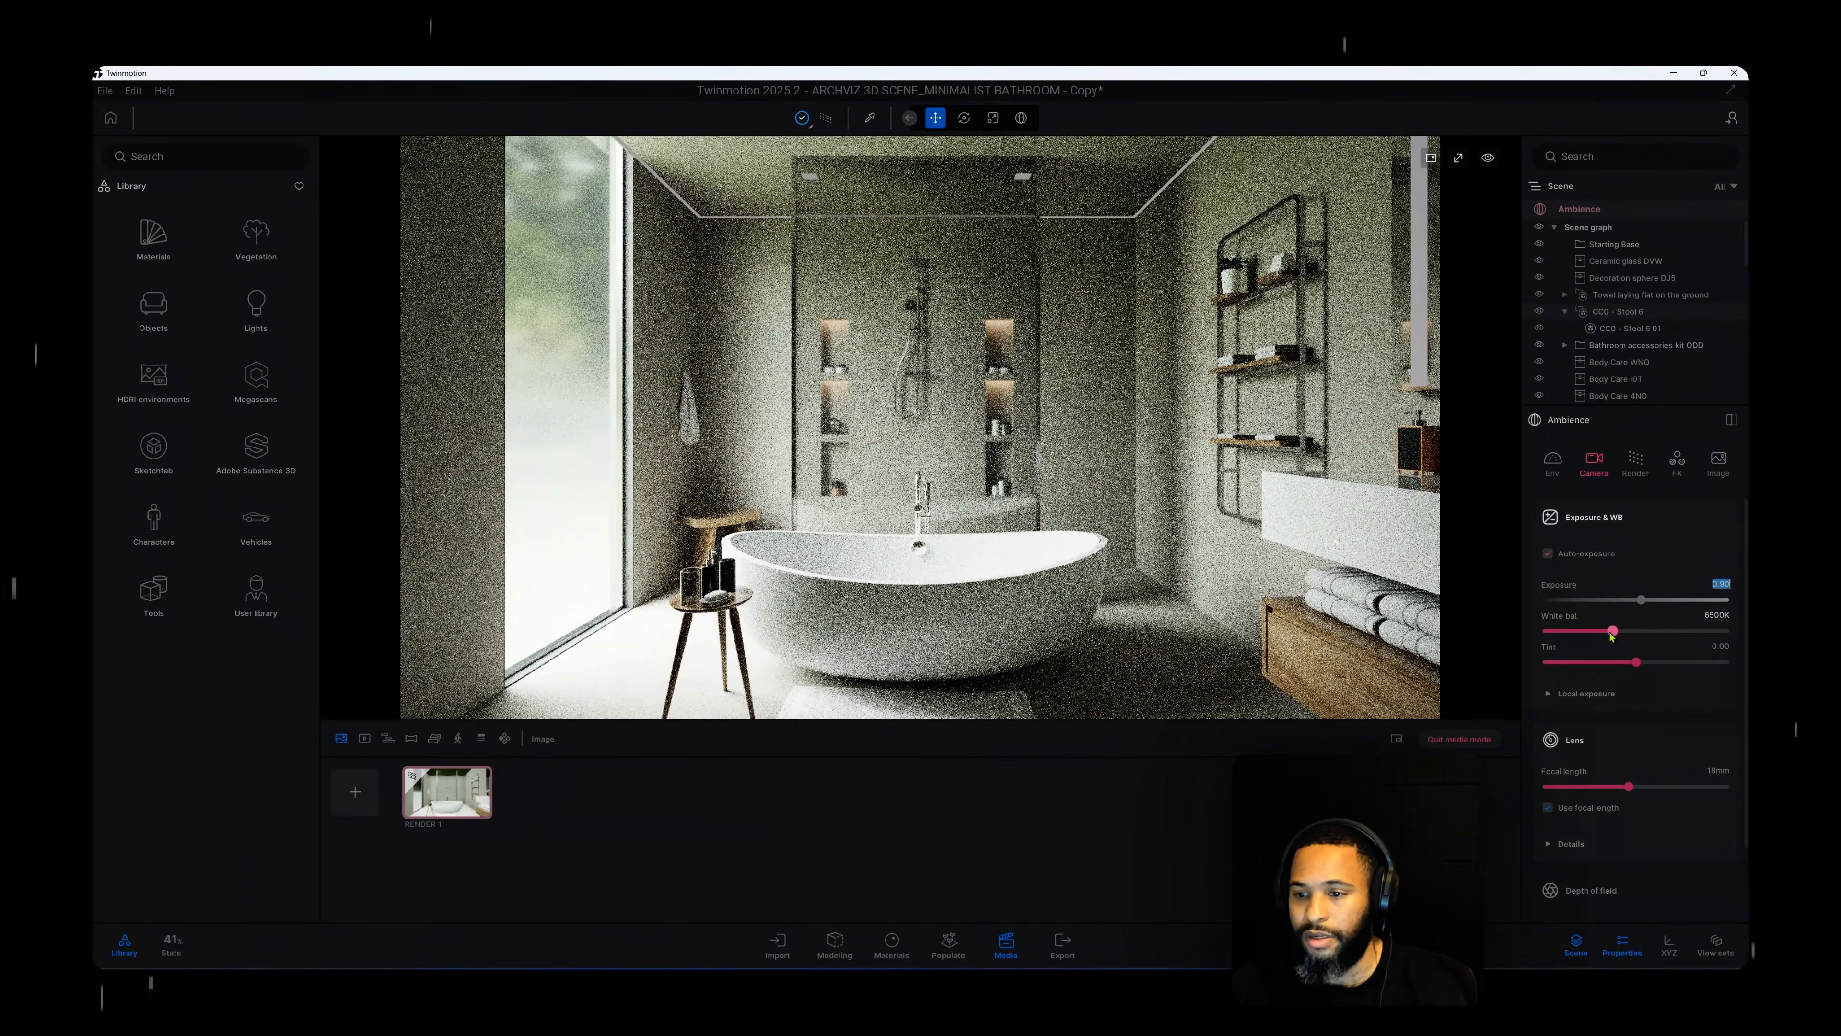
left_click_drag(1610, 631, 1590, 631)
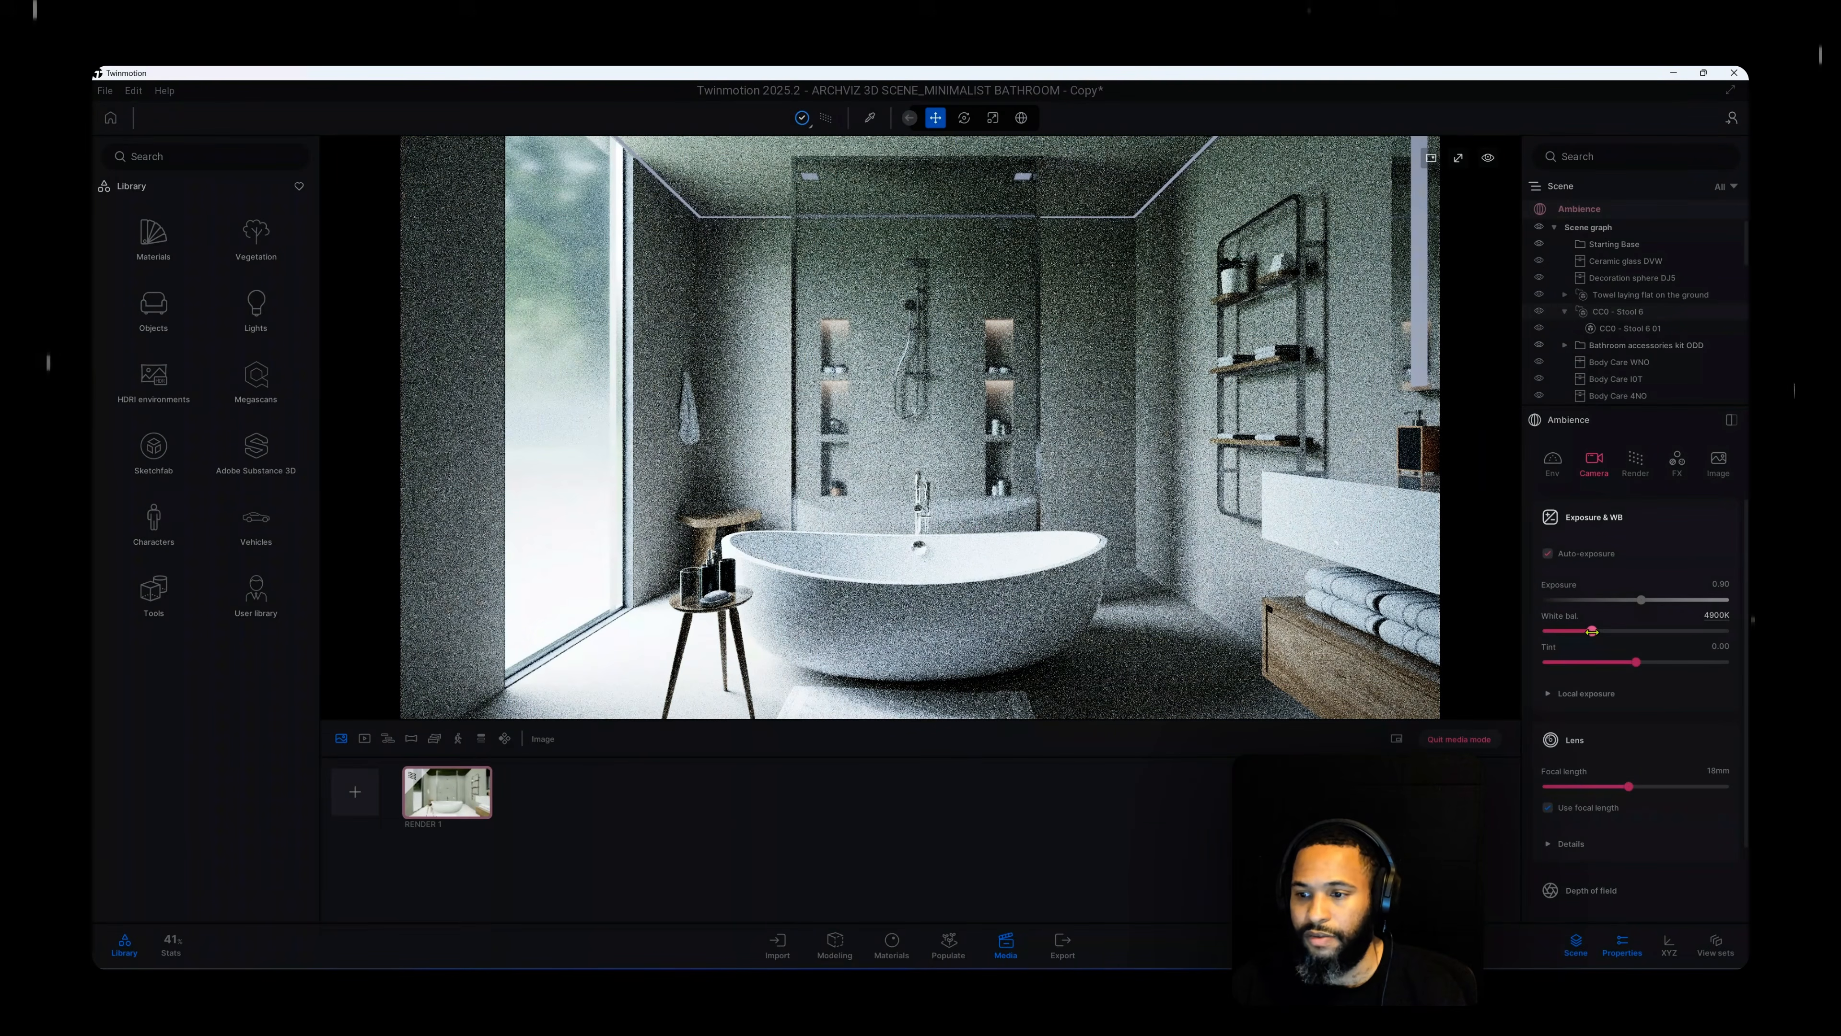
left_click(1727, 617)
type("4700")
key("Return")
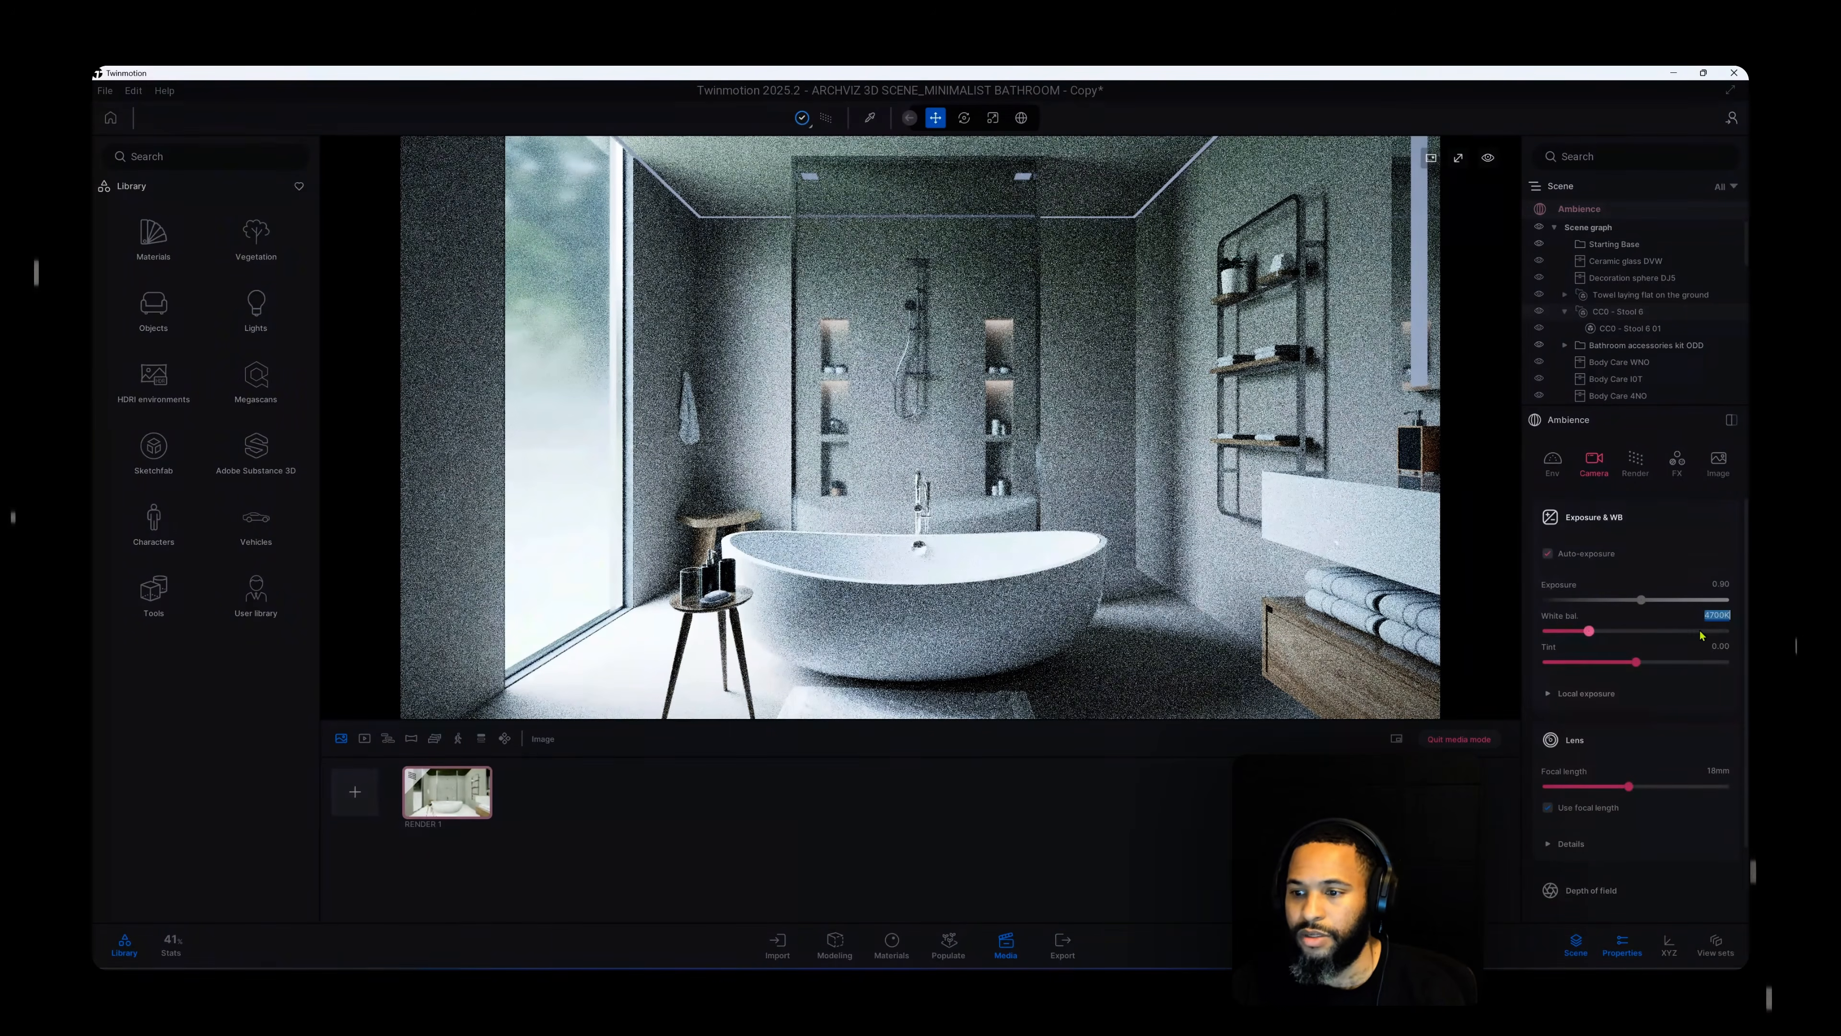
Enable the camera's local exposure with highlights at 0.75 and shadows at 1.00.
left_click(1637, 699)
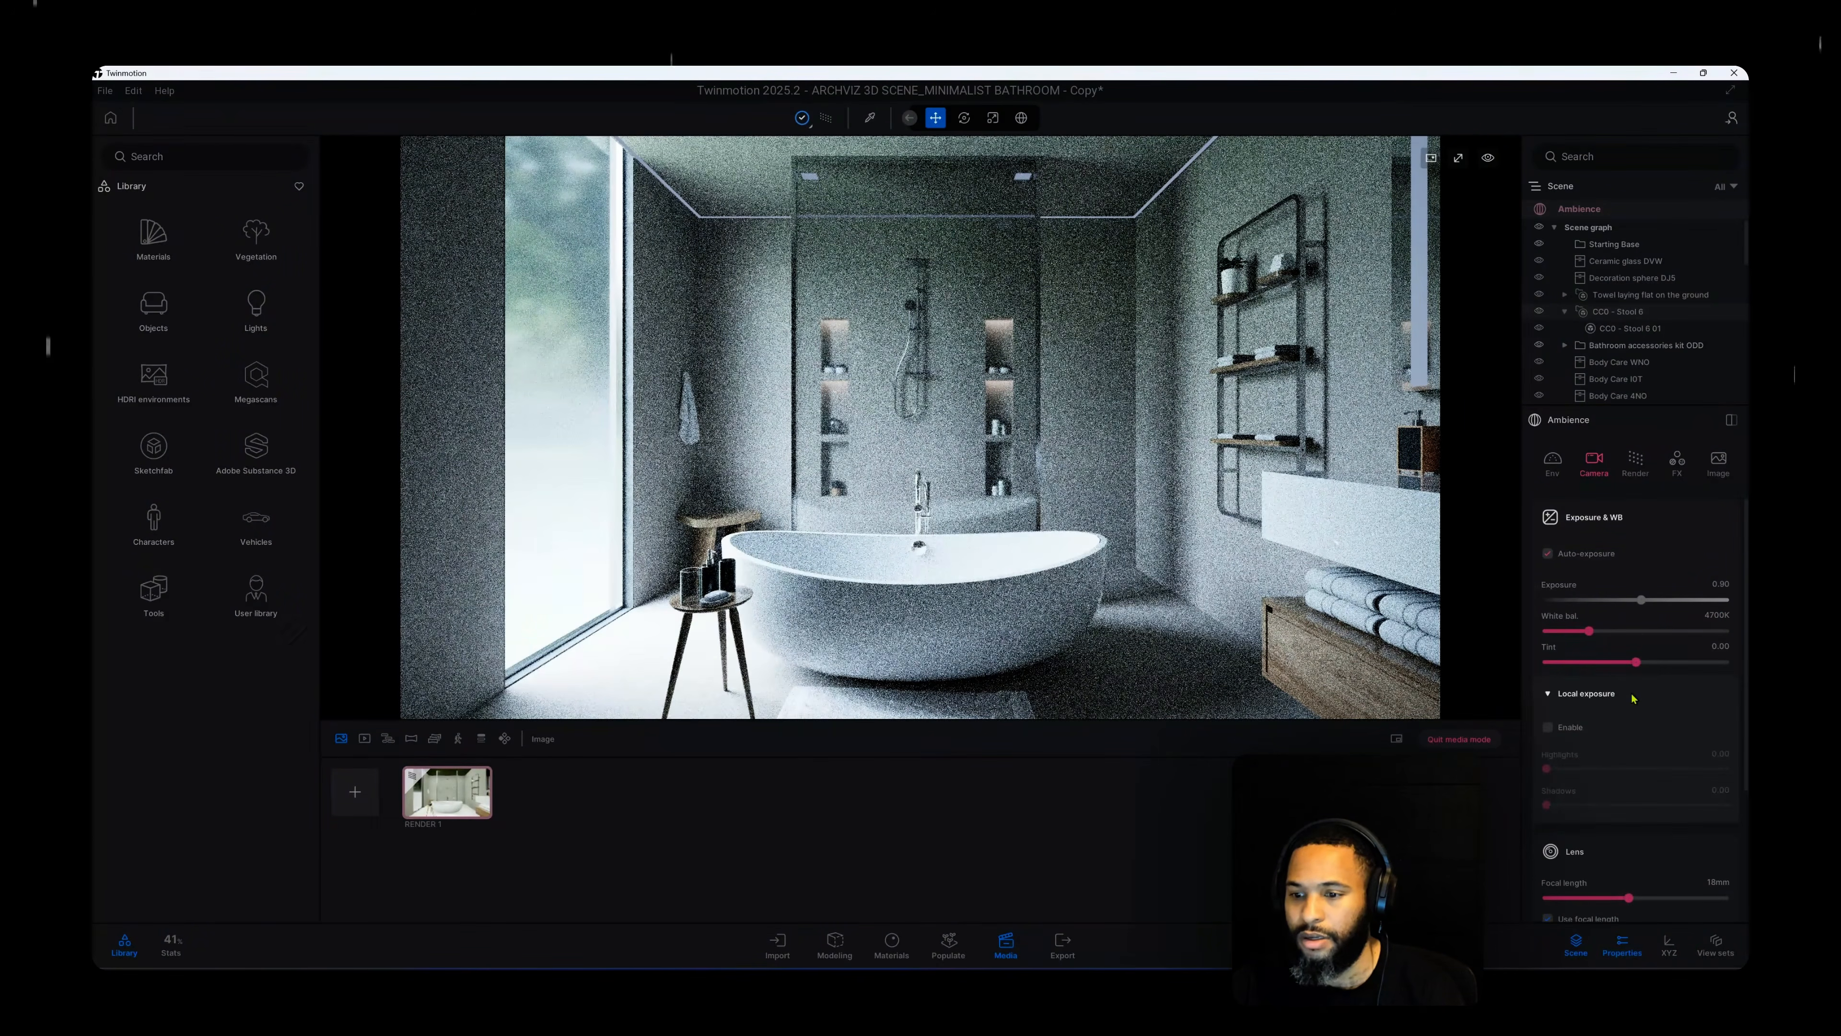
left_click(1562, 726)
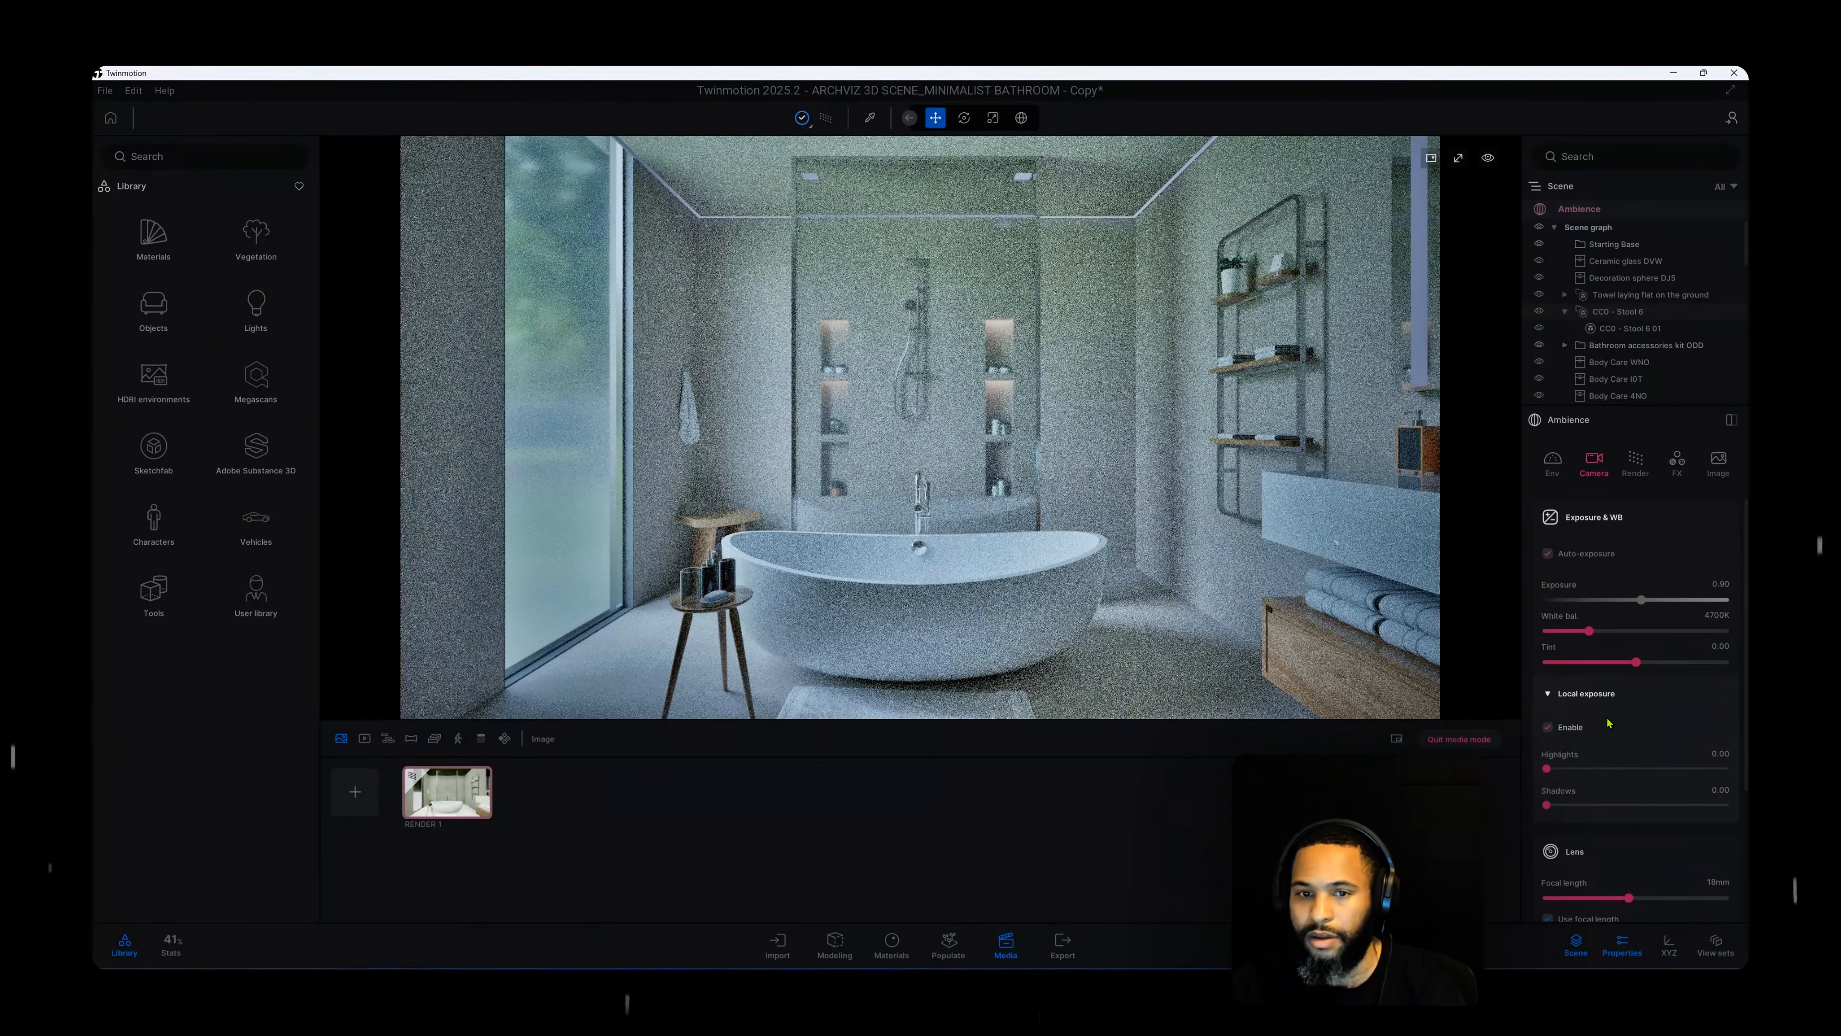
scroll(1595, 726, "down", 1)
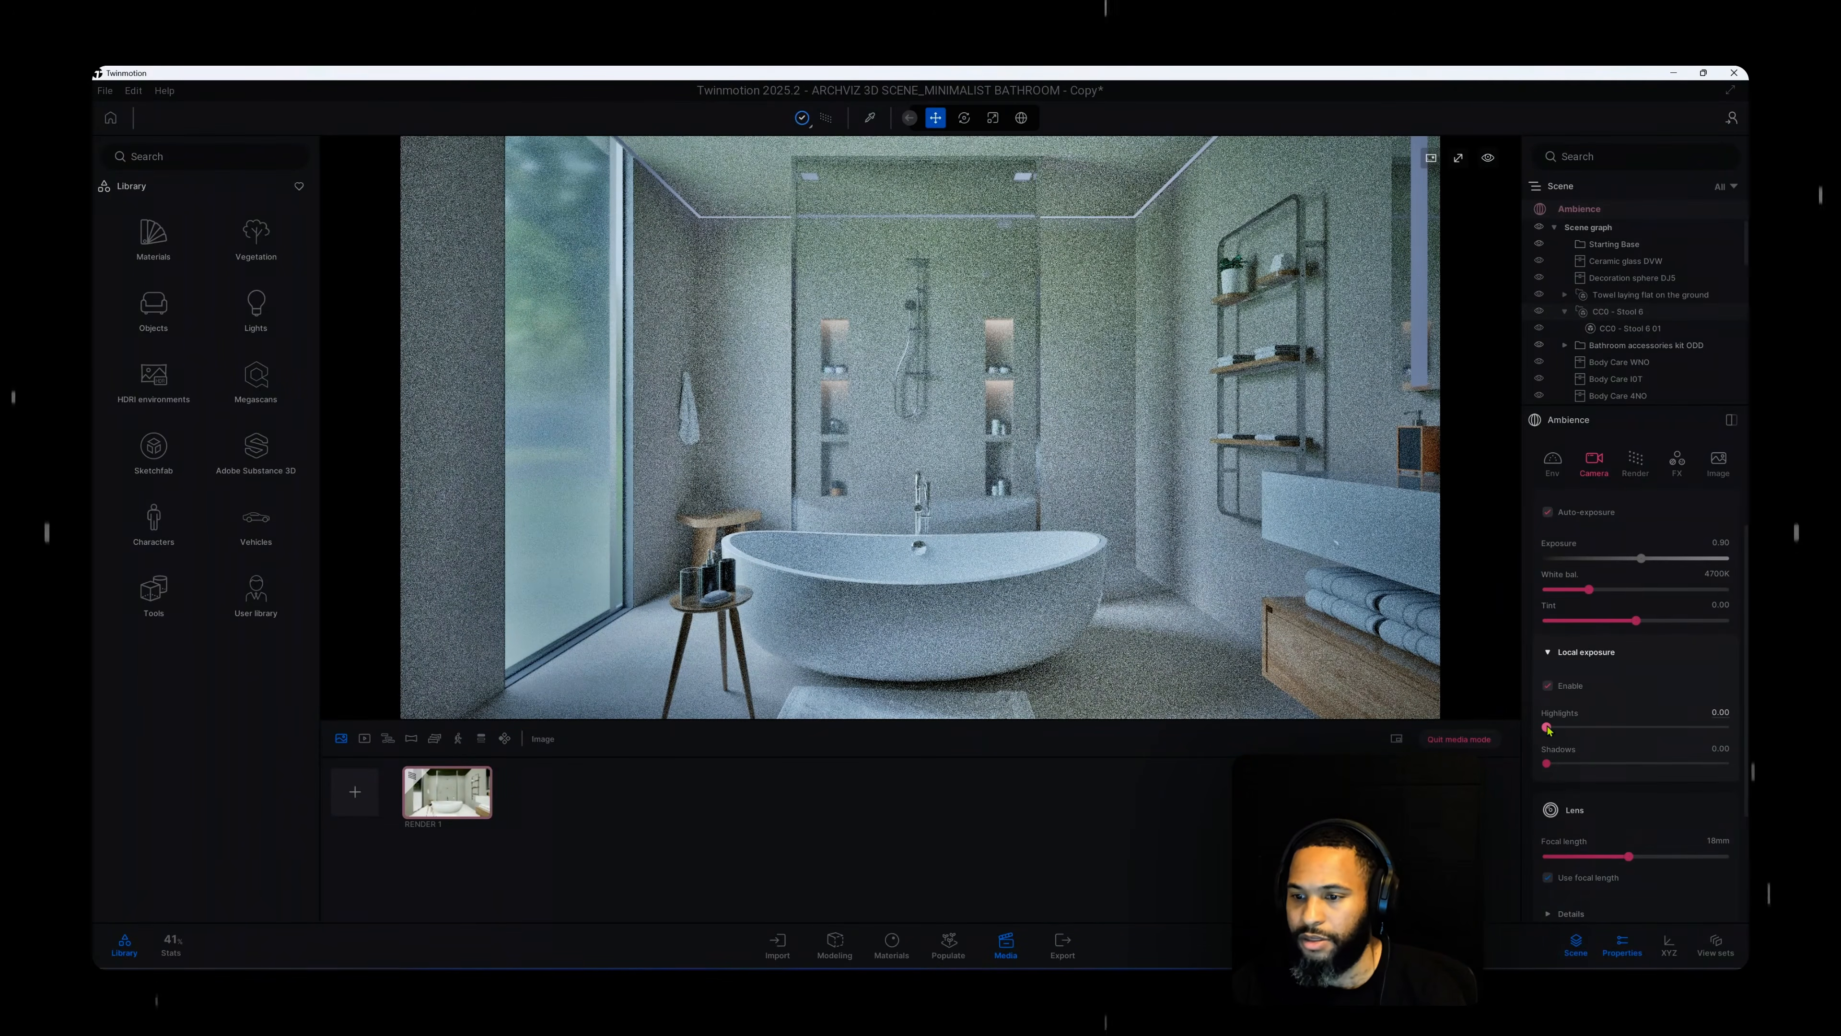
left_click(1732, 714)
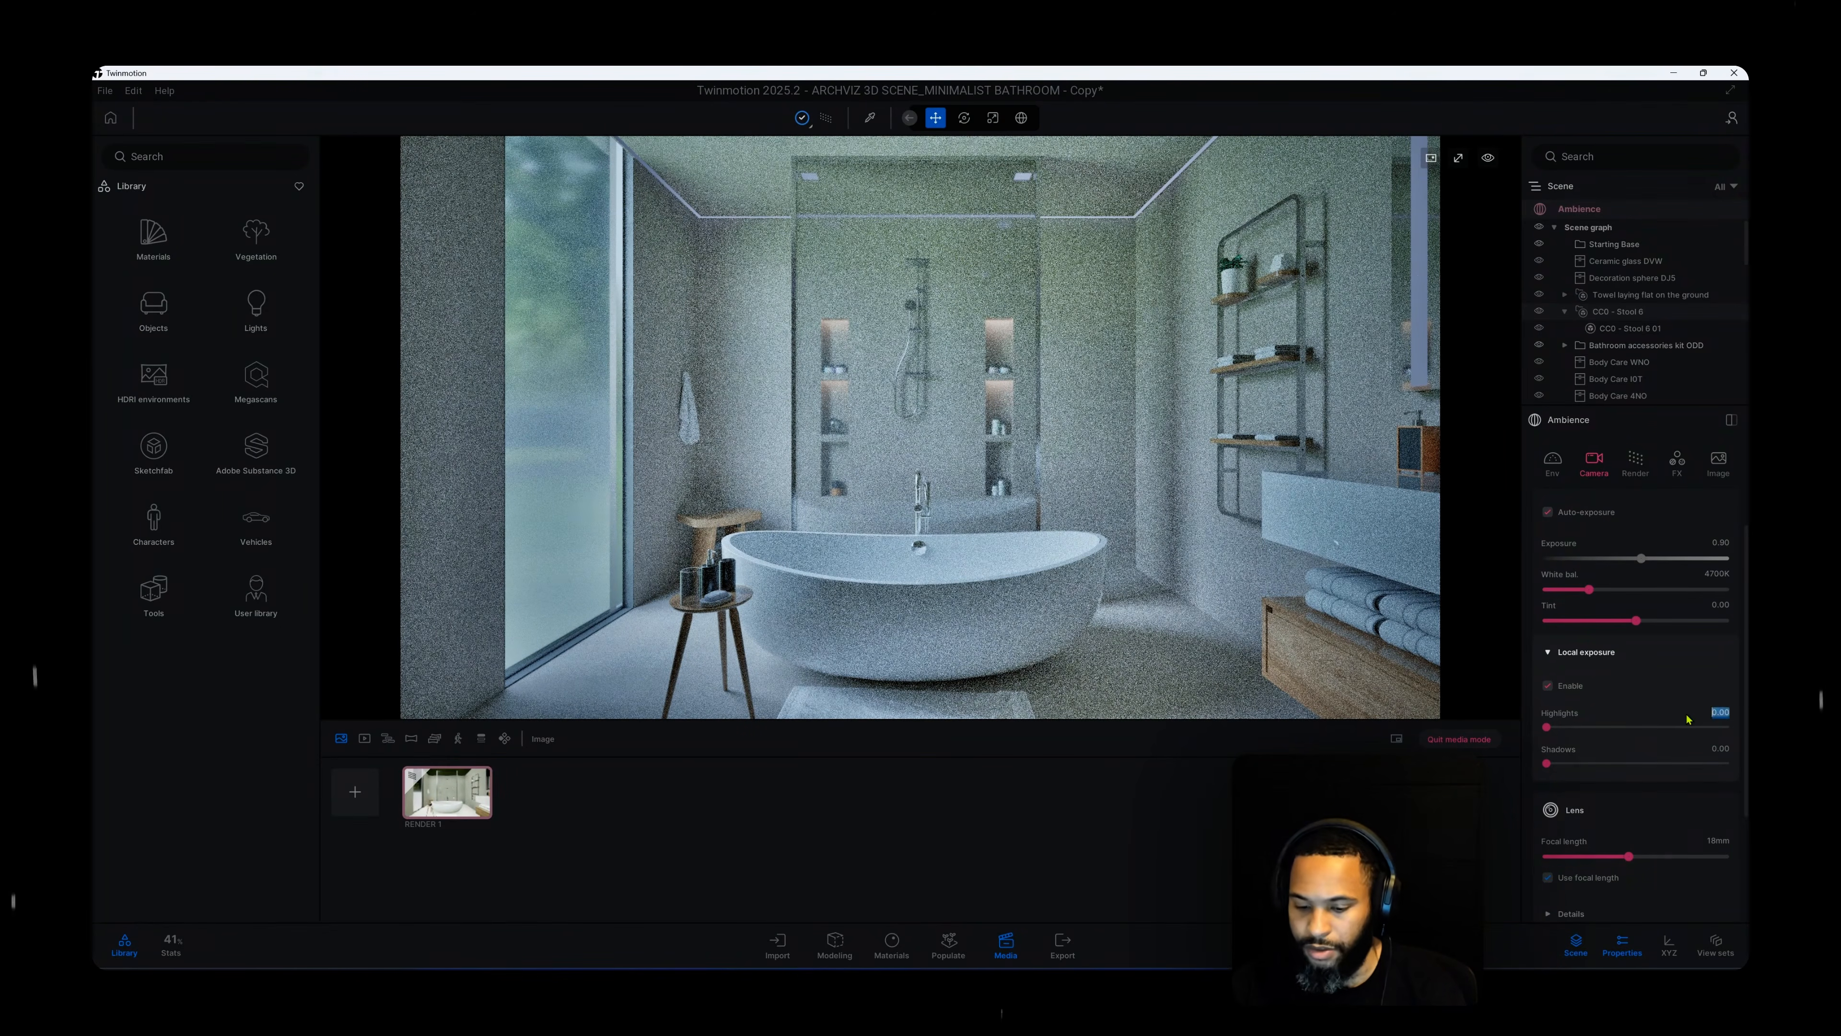
type("0.7")
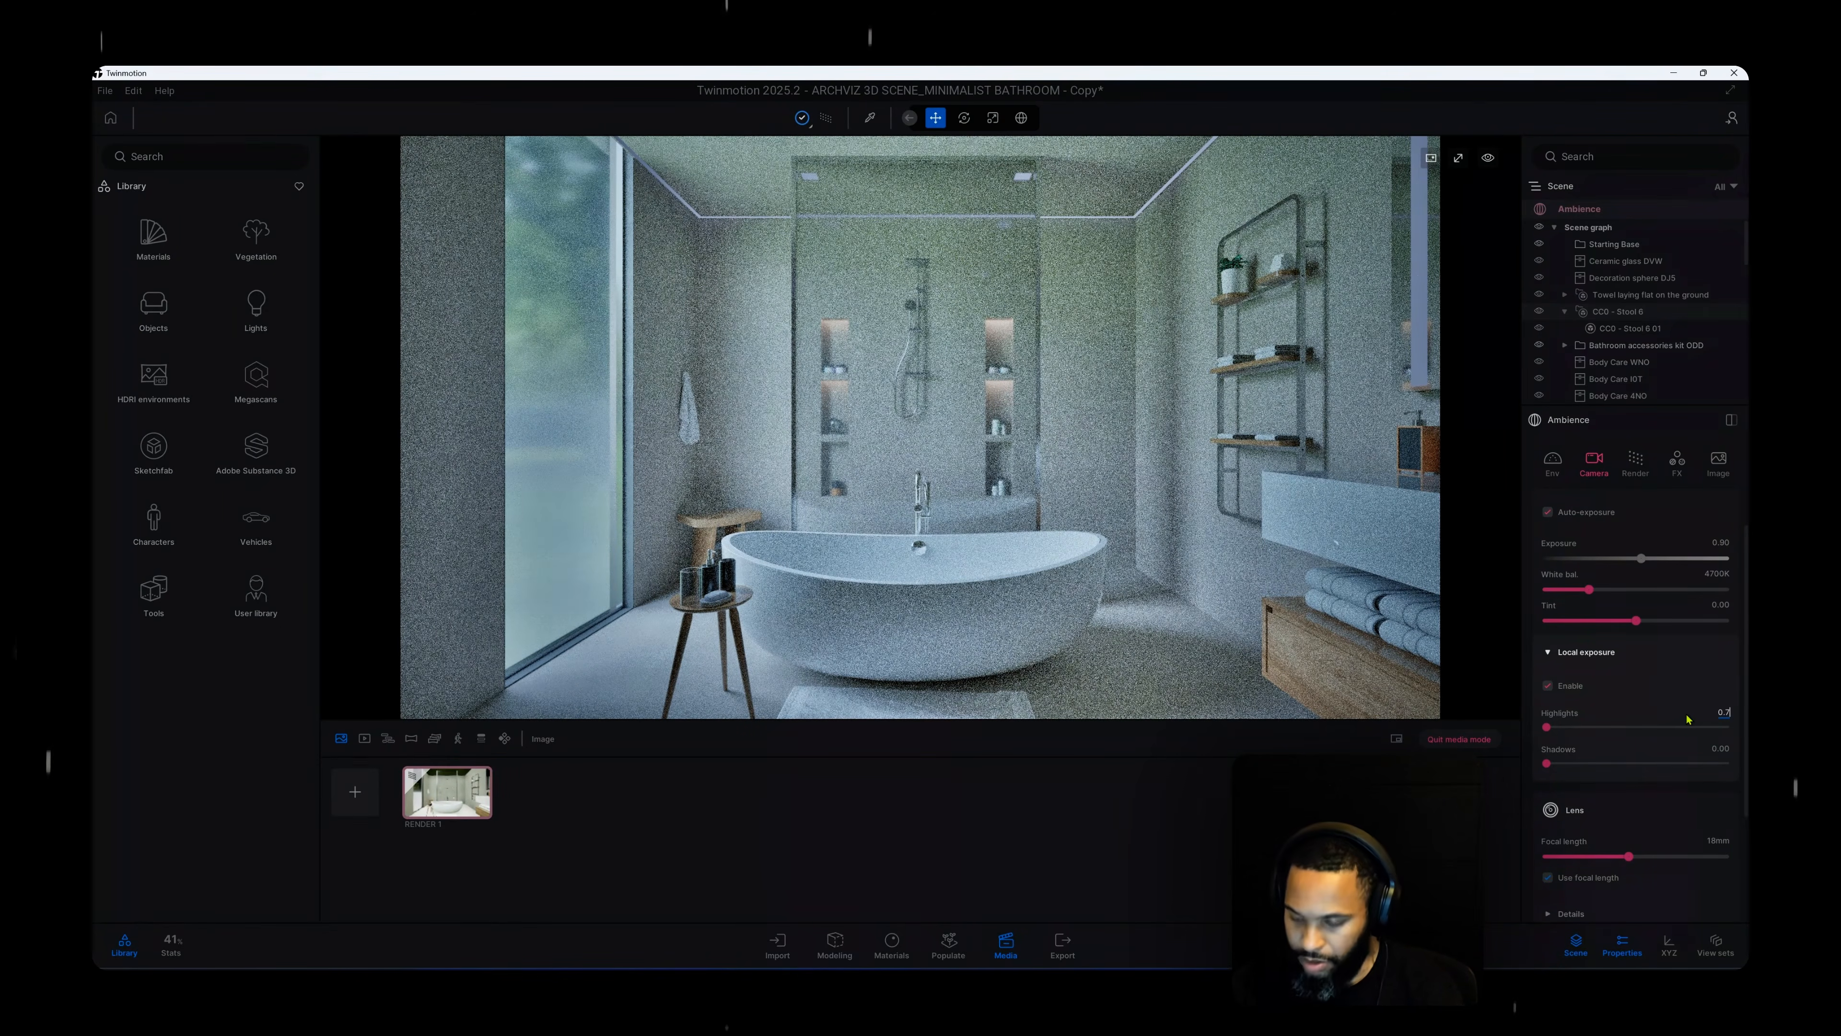
type("5")
key("Return")
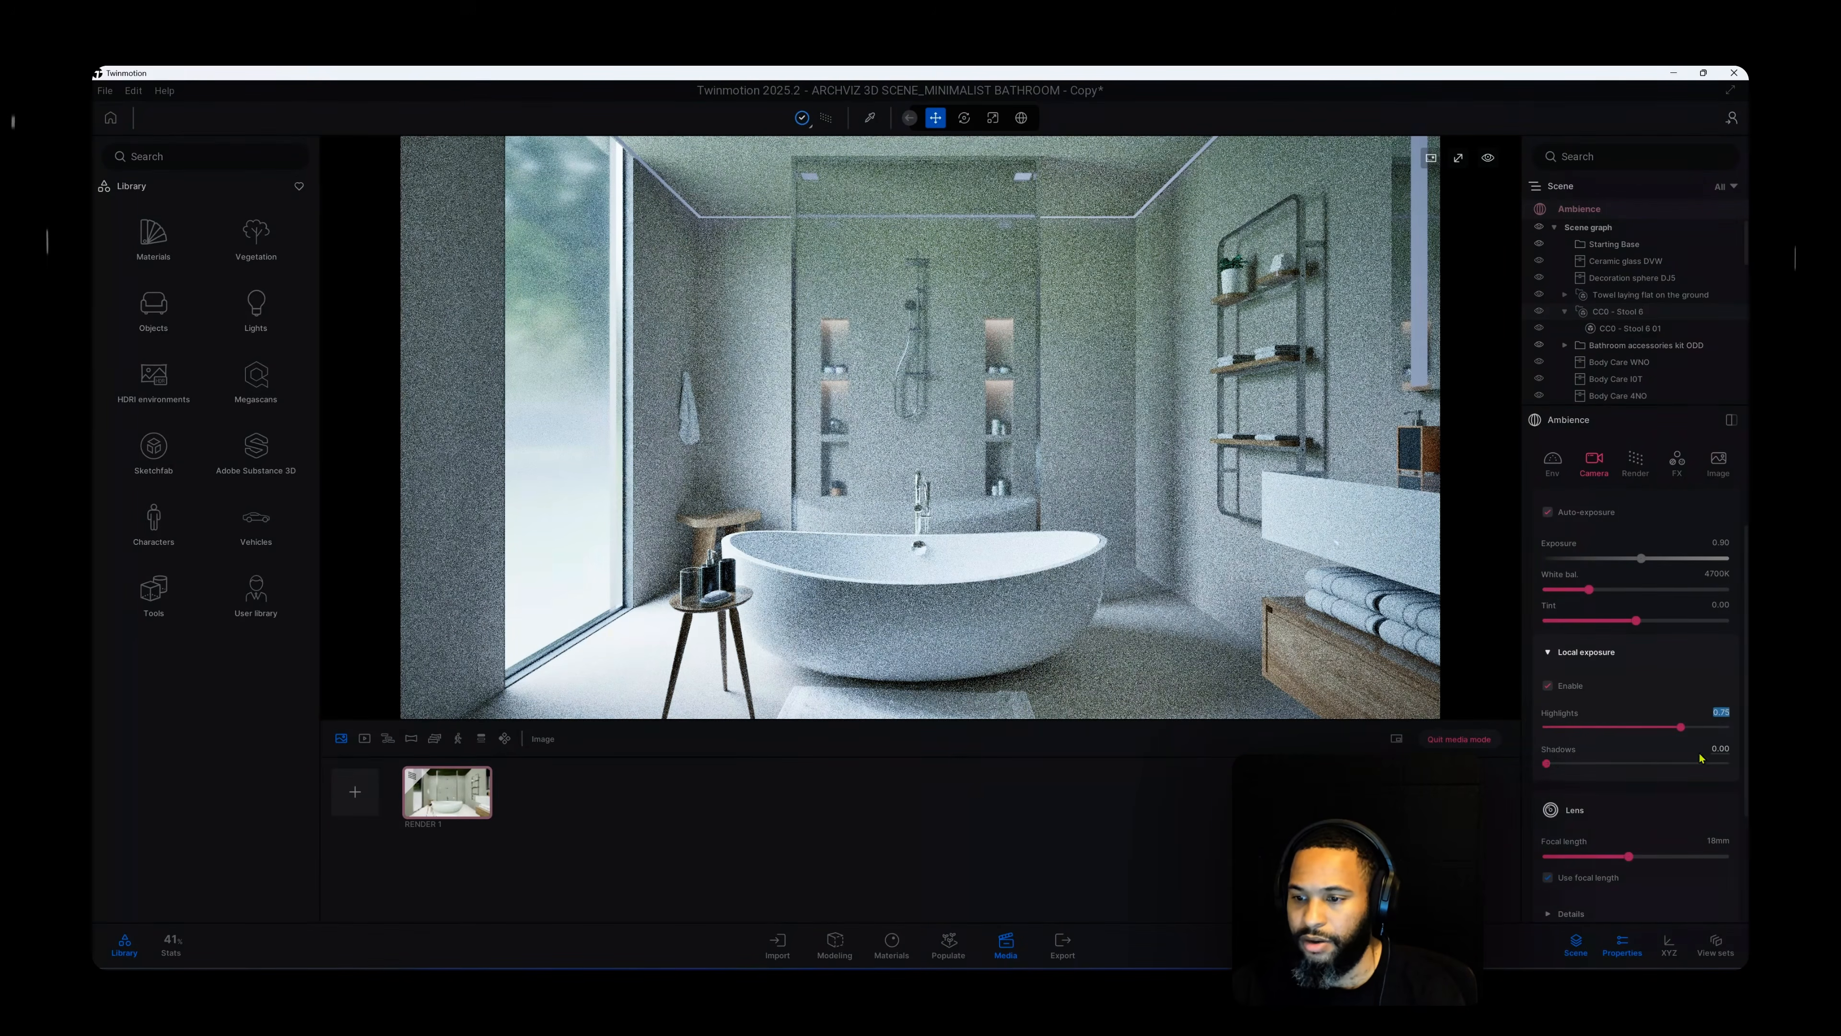
left_click_drag(1592, 765, 1726, 767)
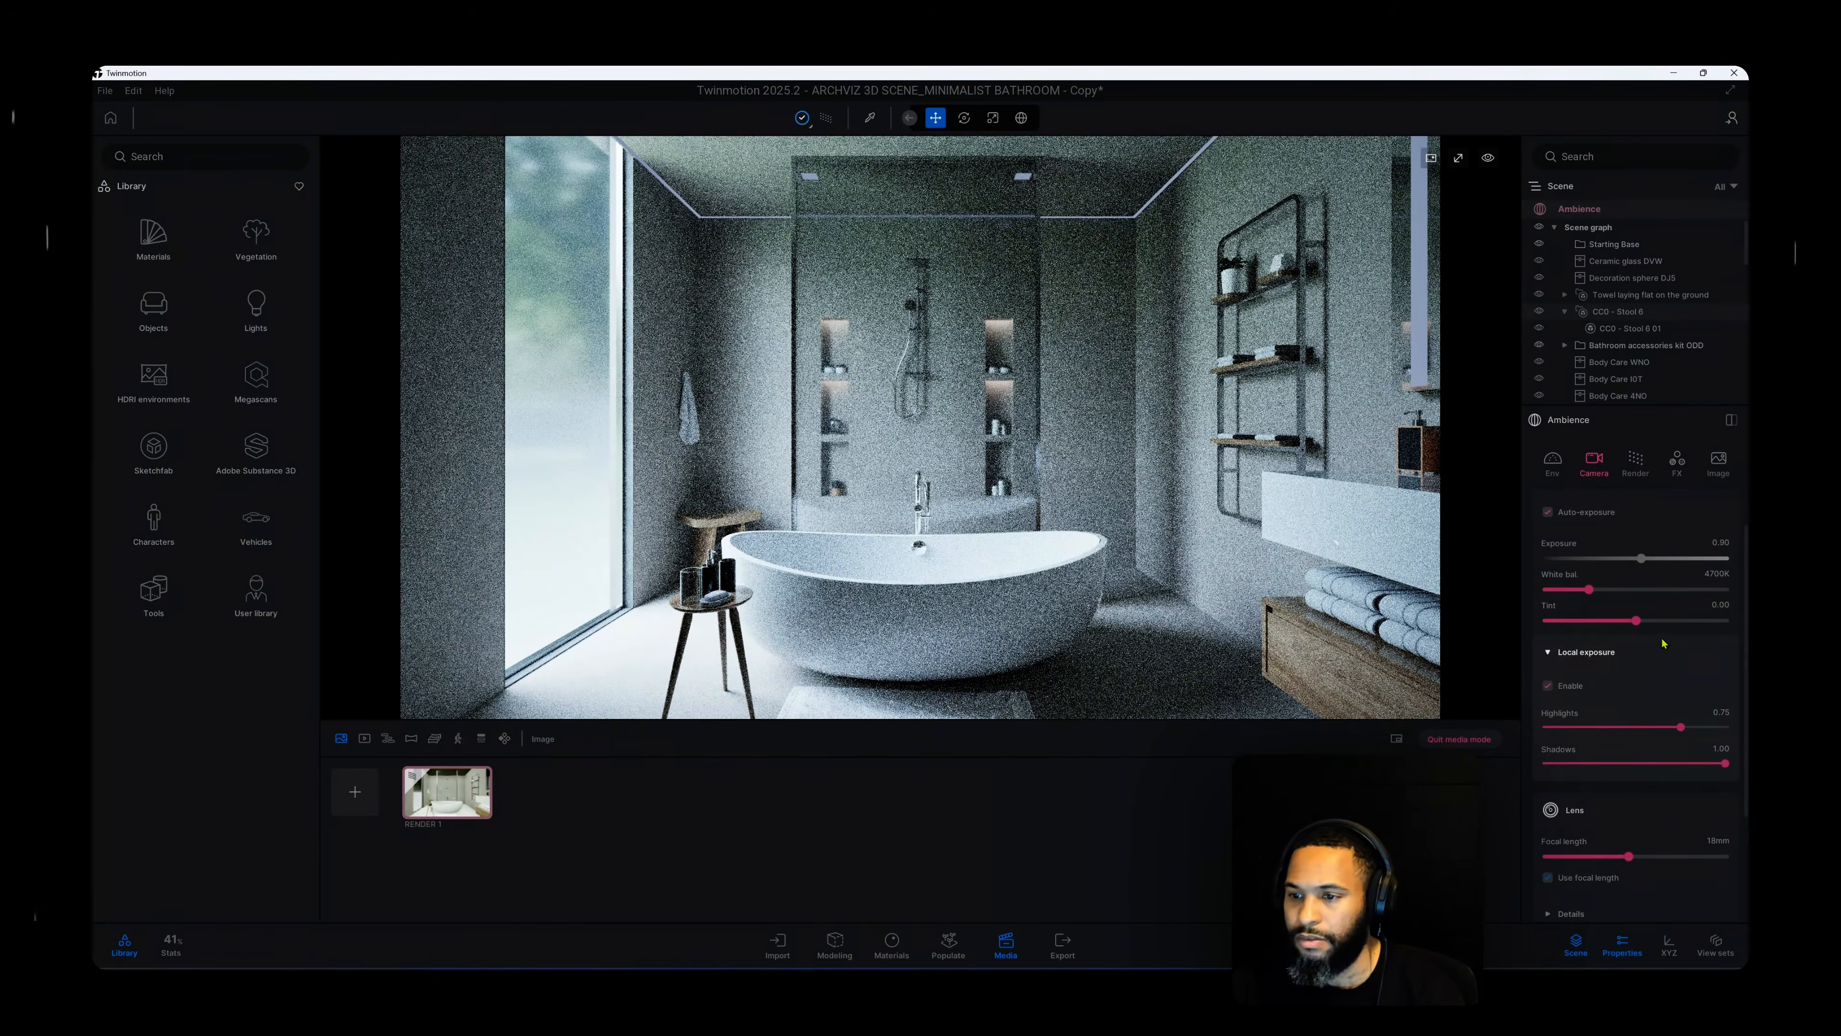
scroll(1661, 680, "down", 1)
scroll(1659, 635, "up", 1)
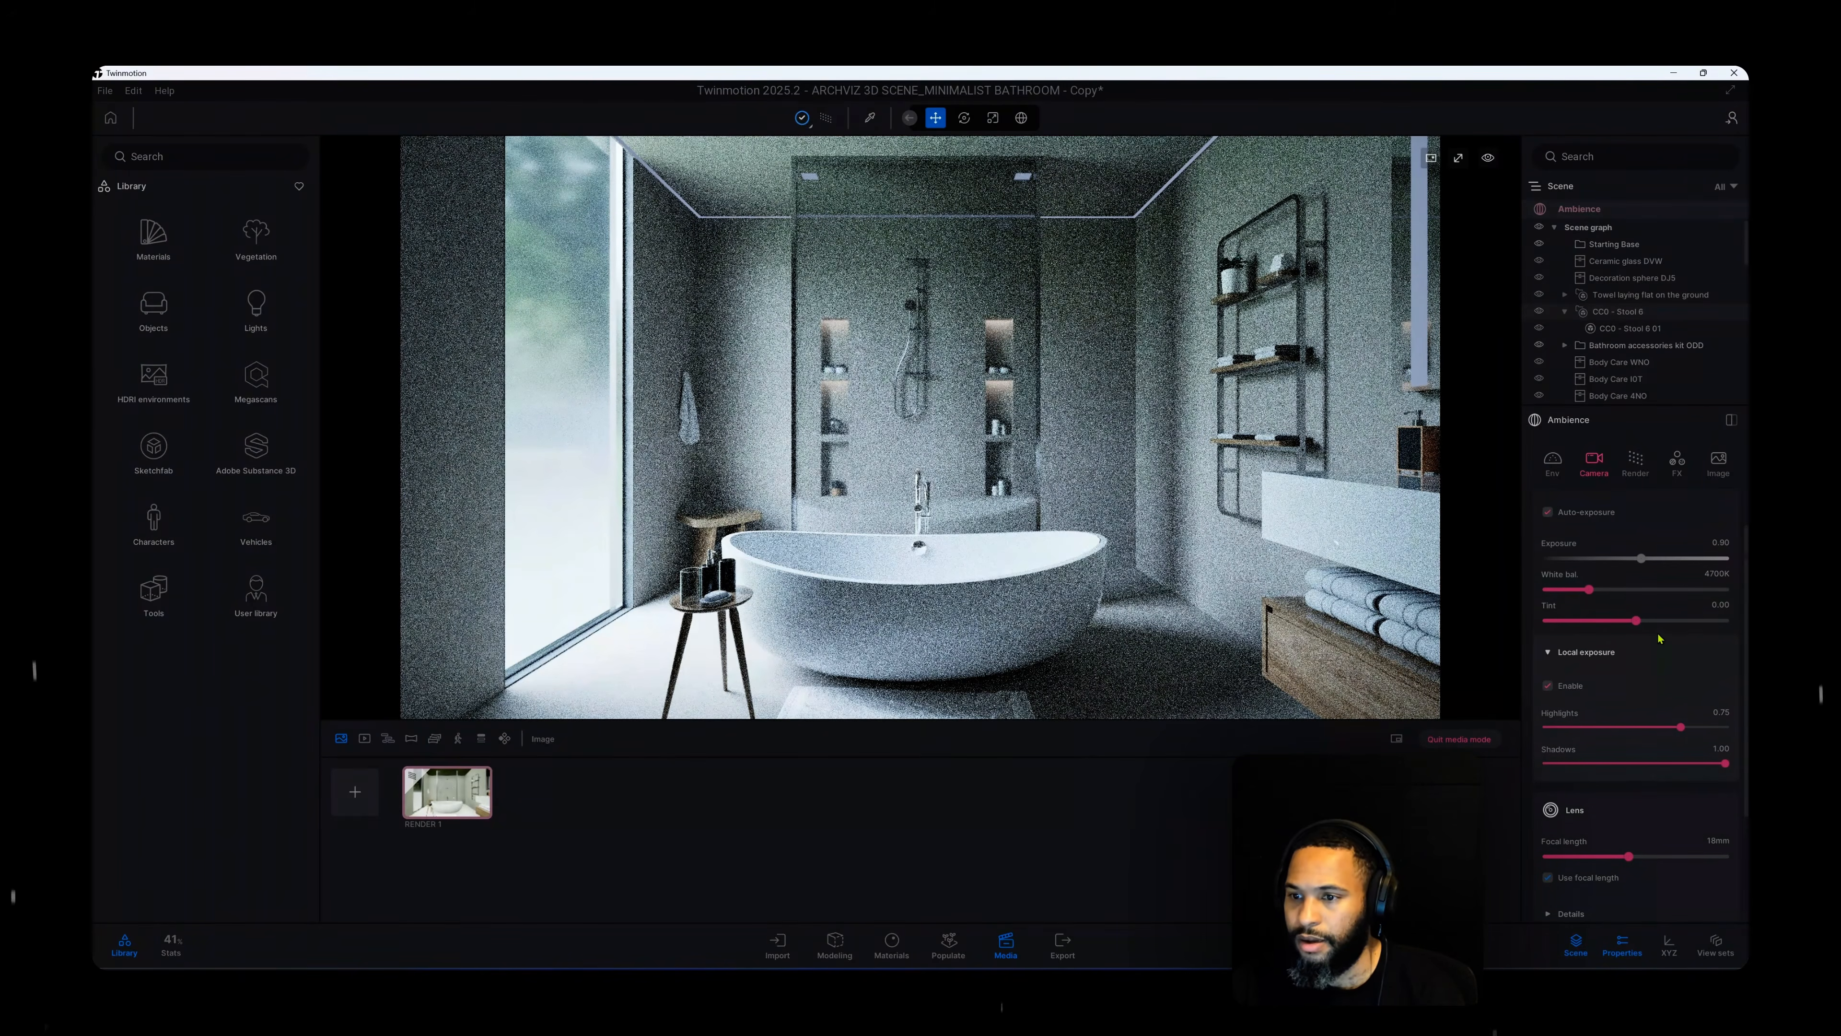
Enable the denoiser in the path tracer's detailed quality settings.
left_click(1635, 479)
left_click(1580, 647)
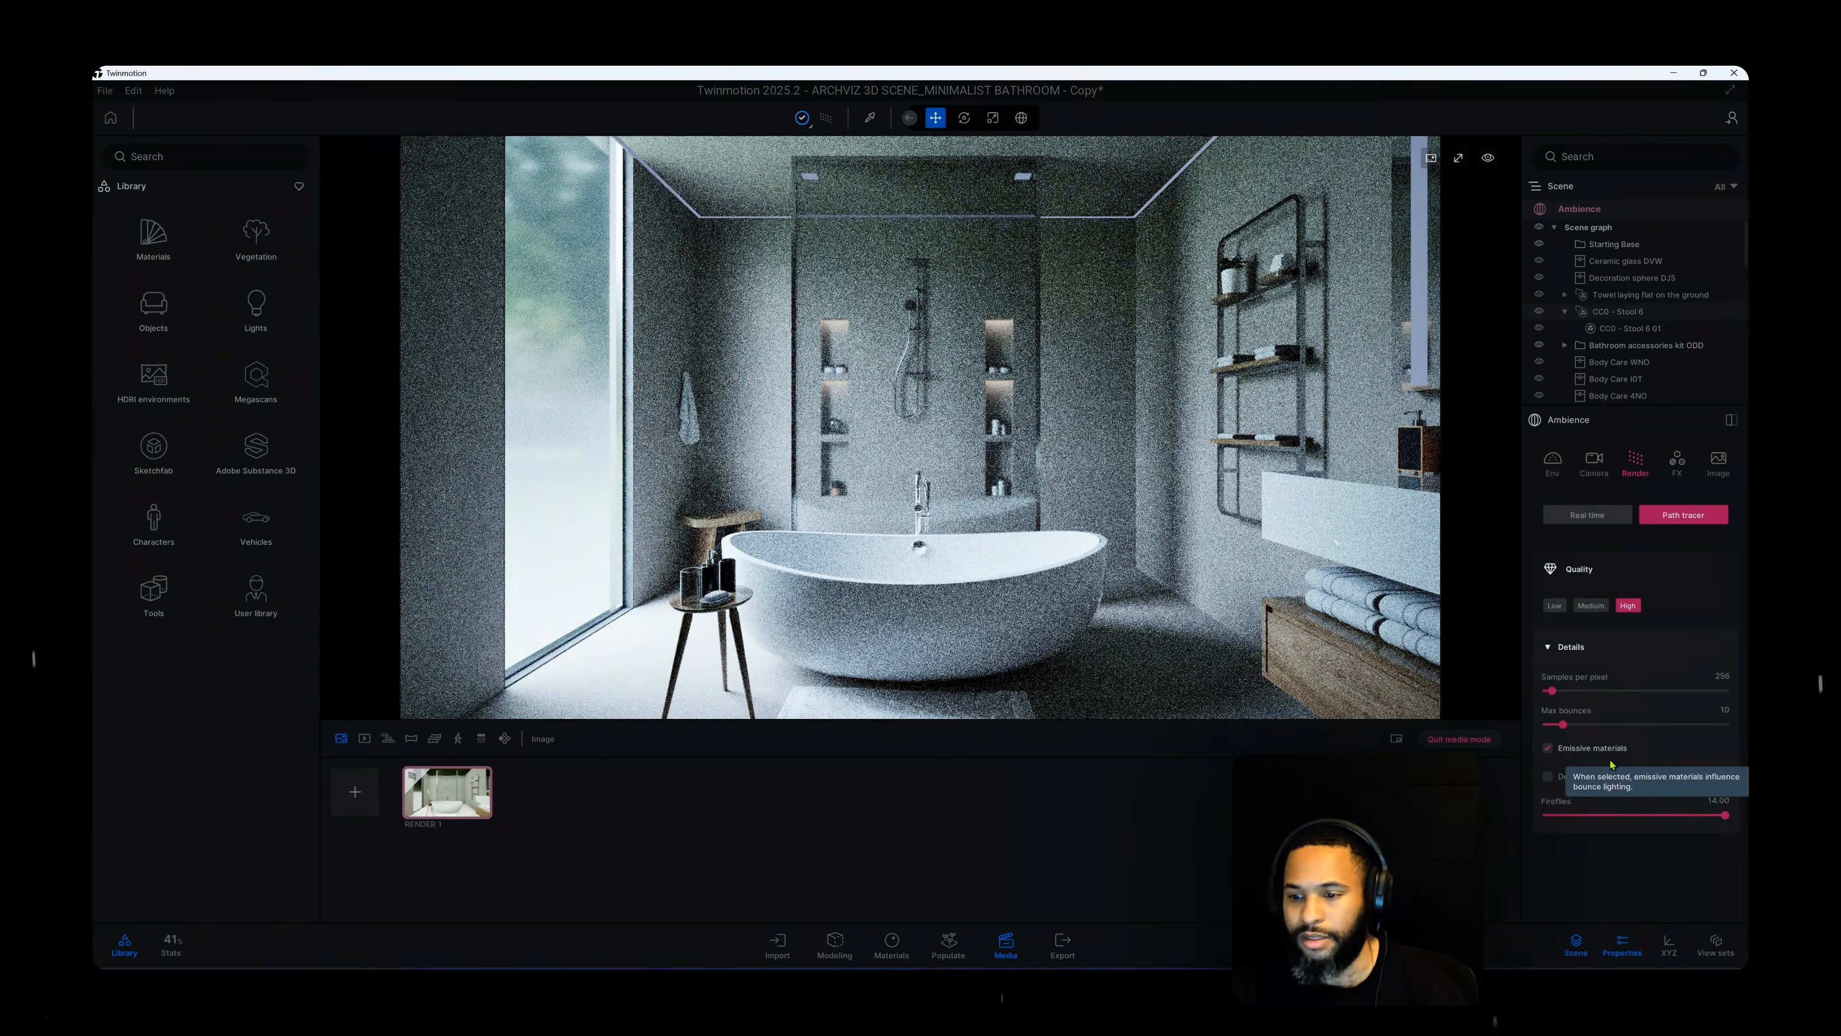
left_click(1548, 776)
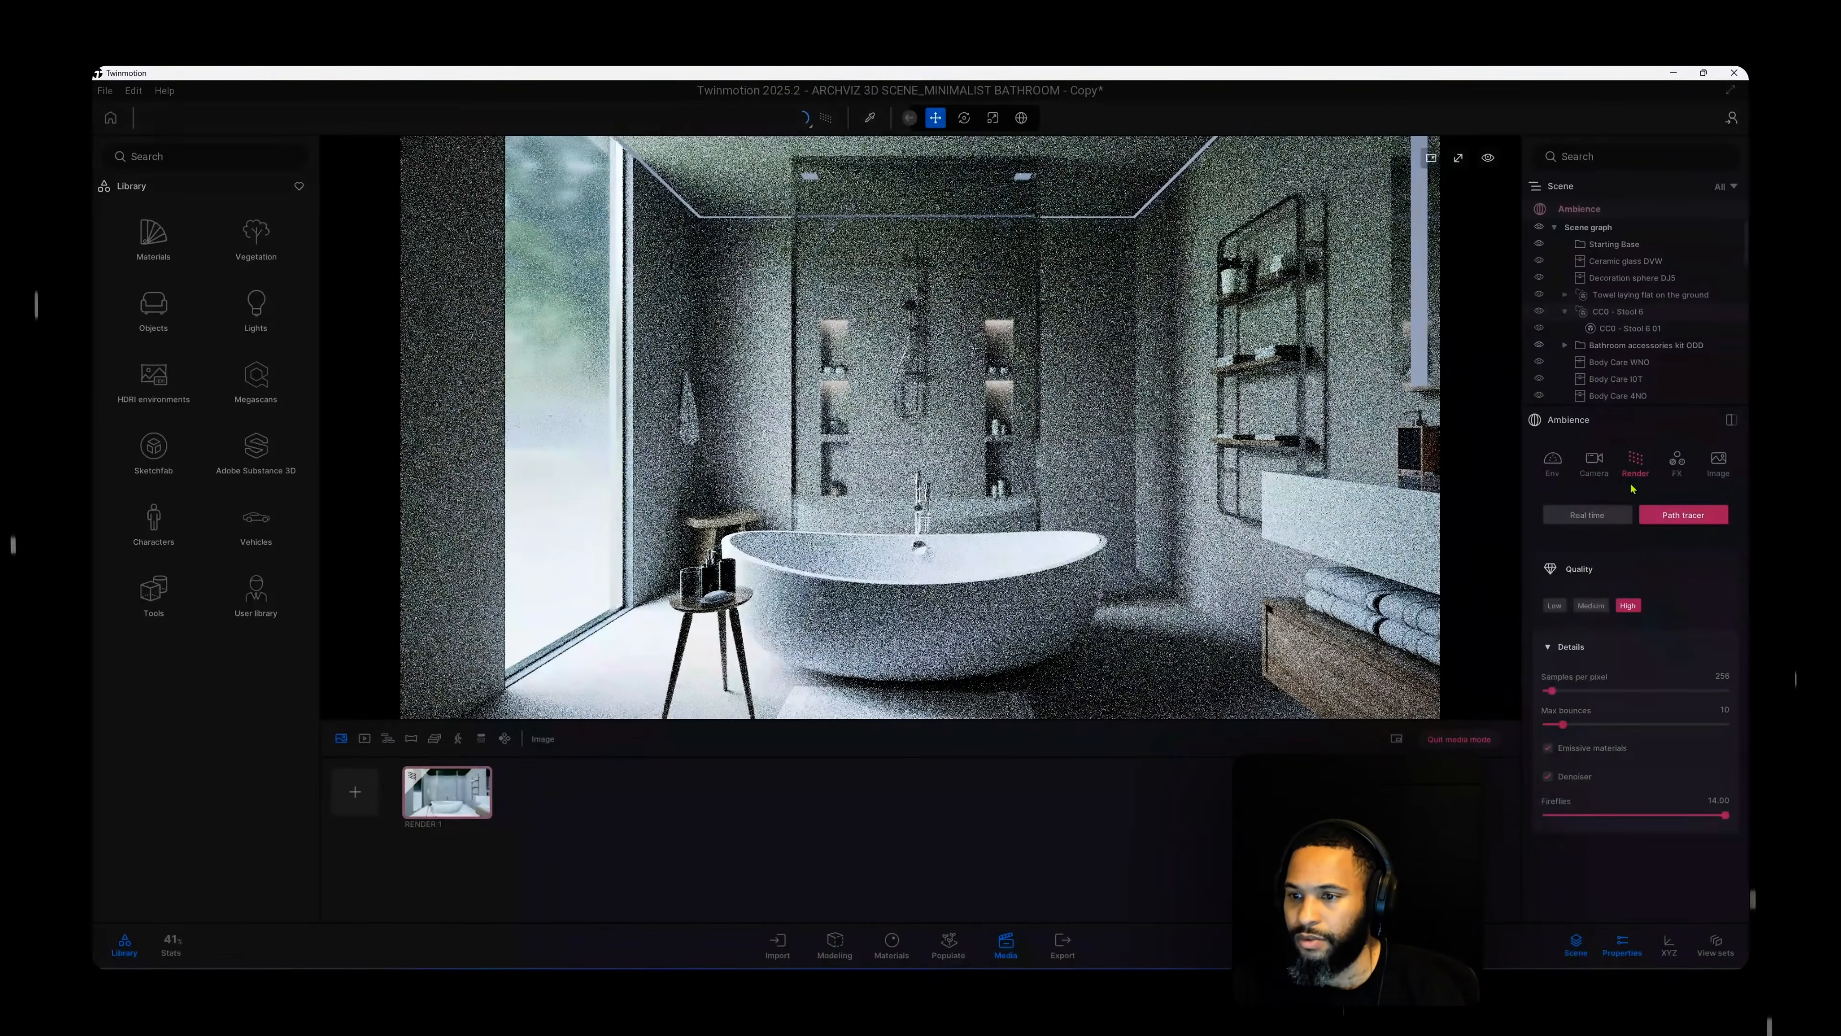
Set the camera lens vignetting to 45% in the lens details.
left_click(1594, 461)
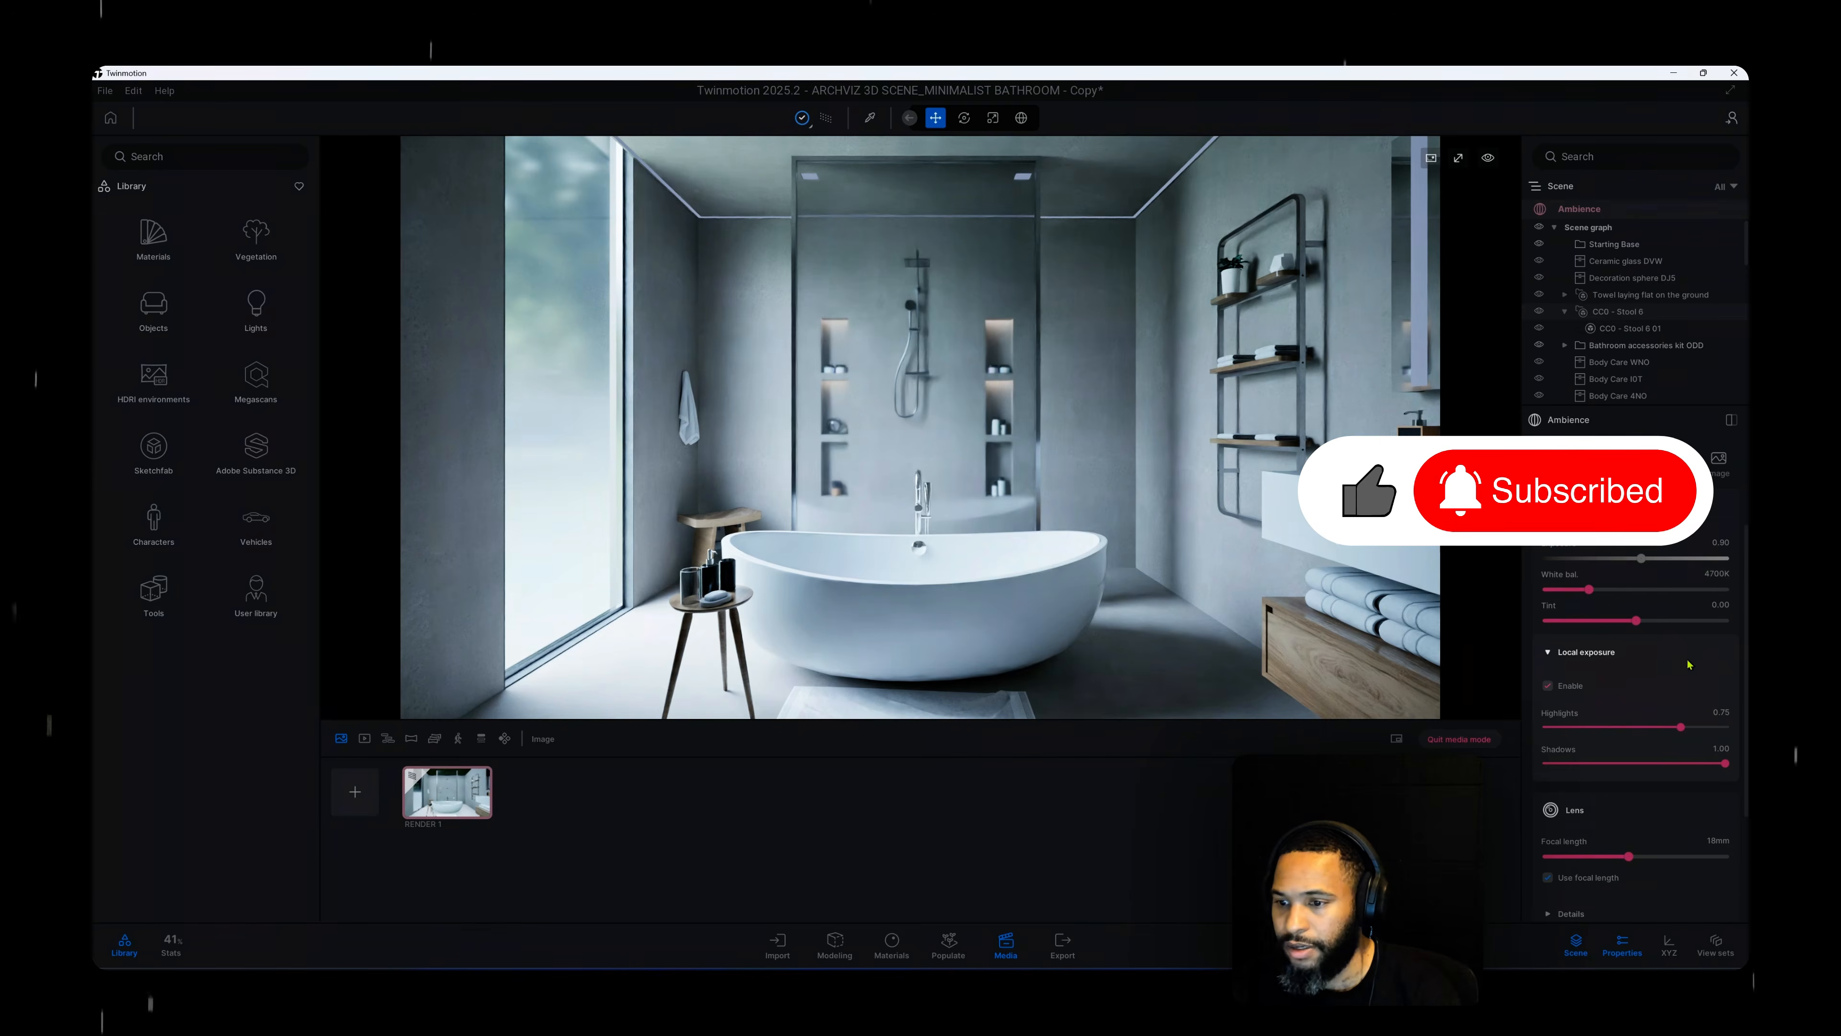
scroll(1694, 678, "down", 1)
scroll(1694, 678, "down", 3)
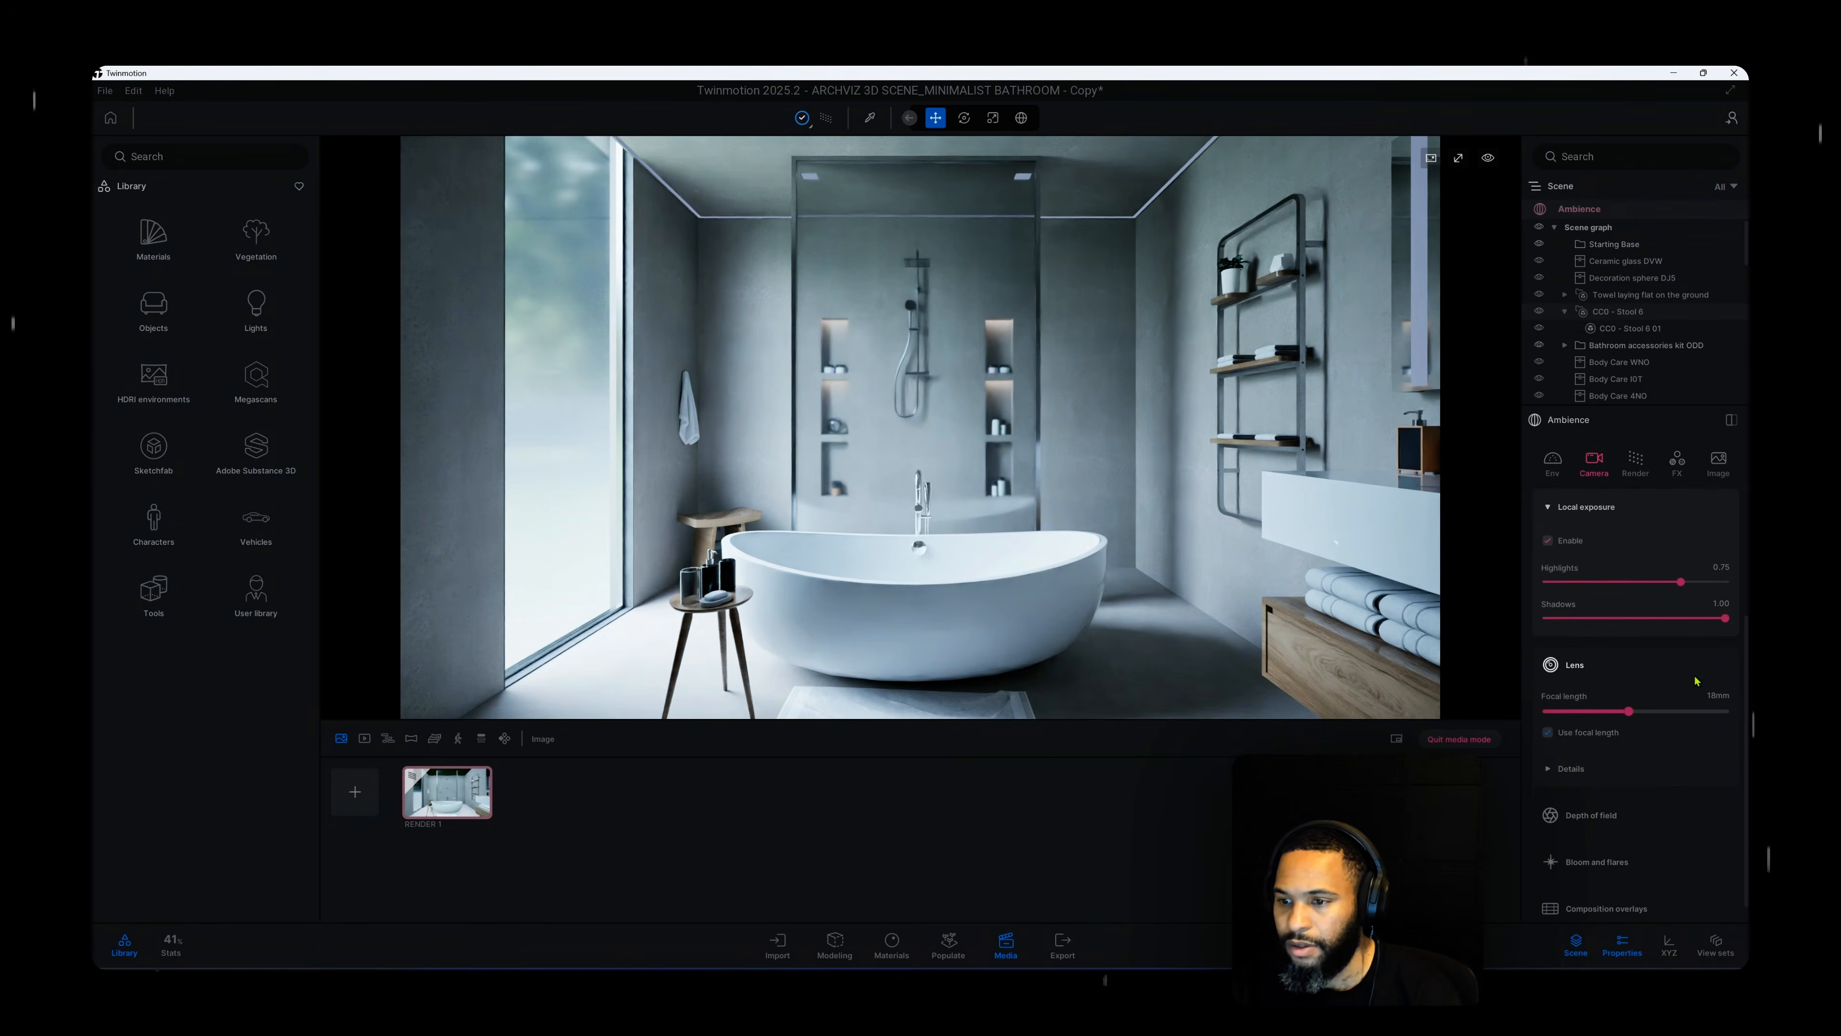
scroll(1696, 678, "down", 1)
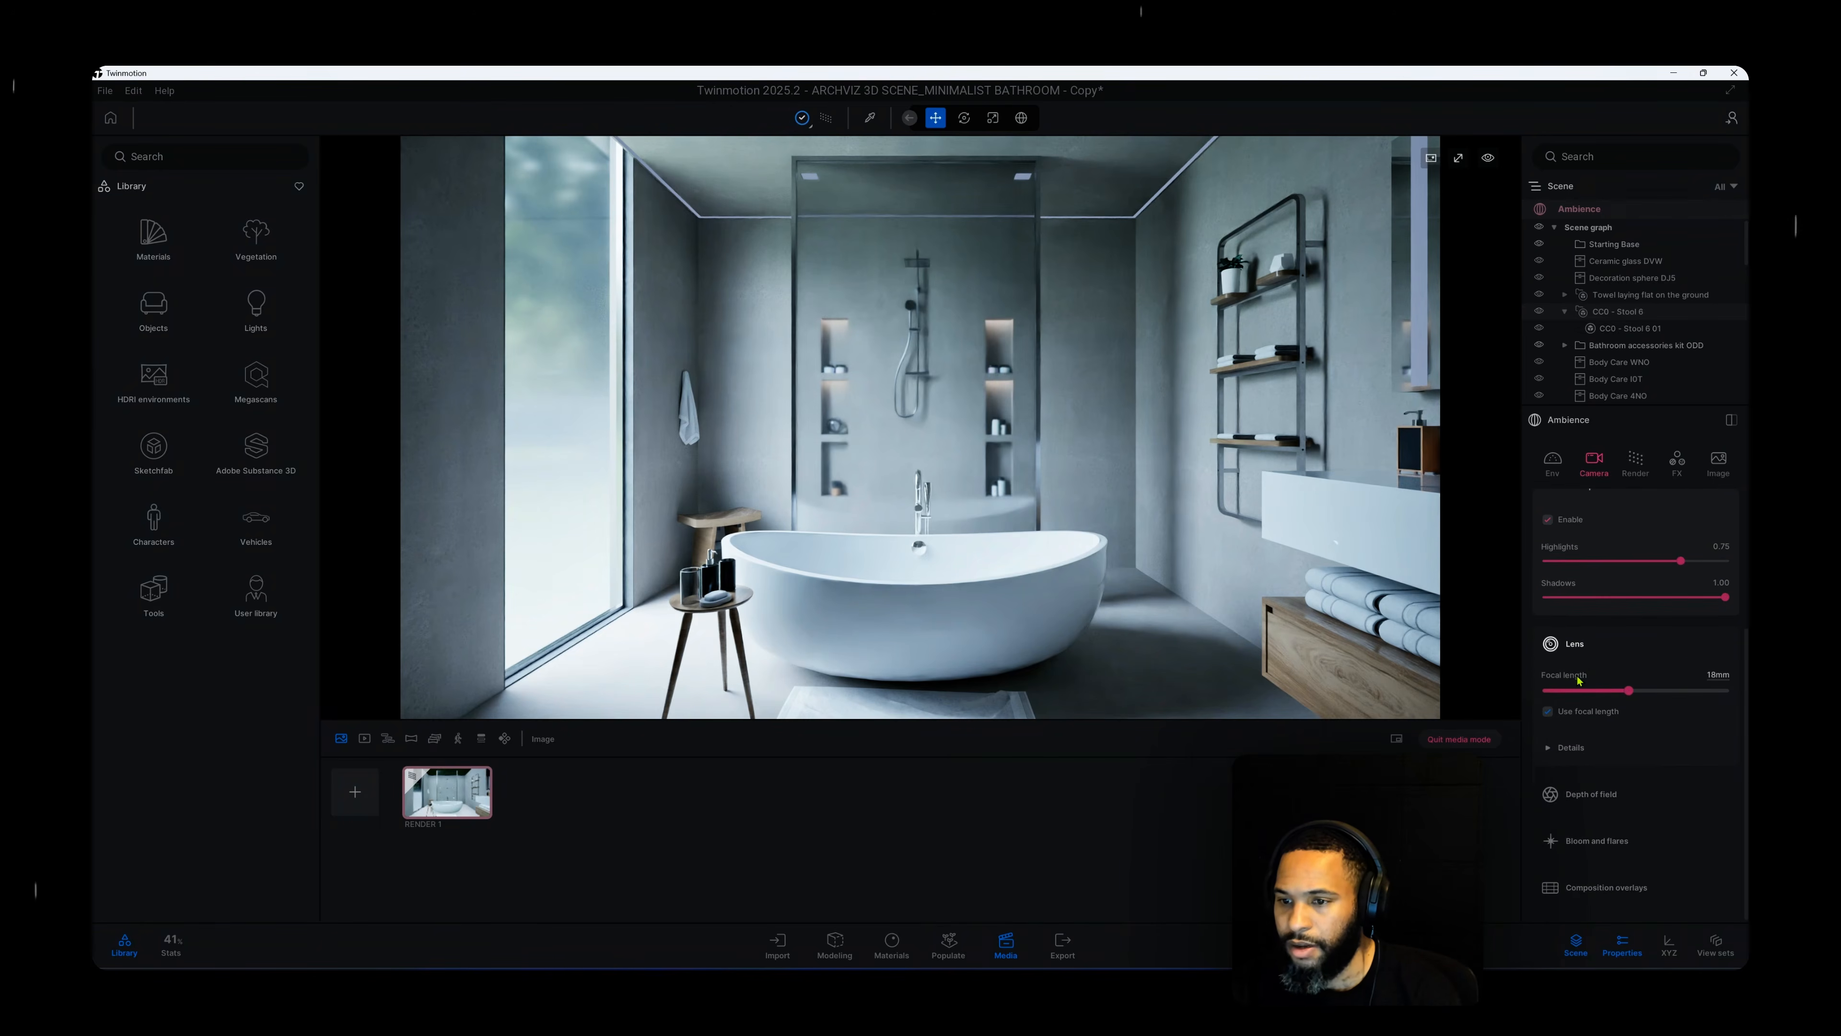
left_click(1601, 745)
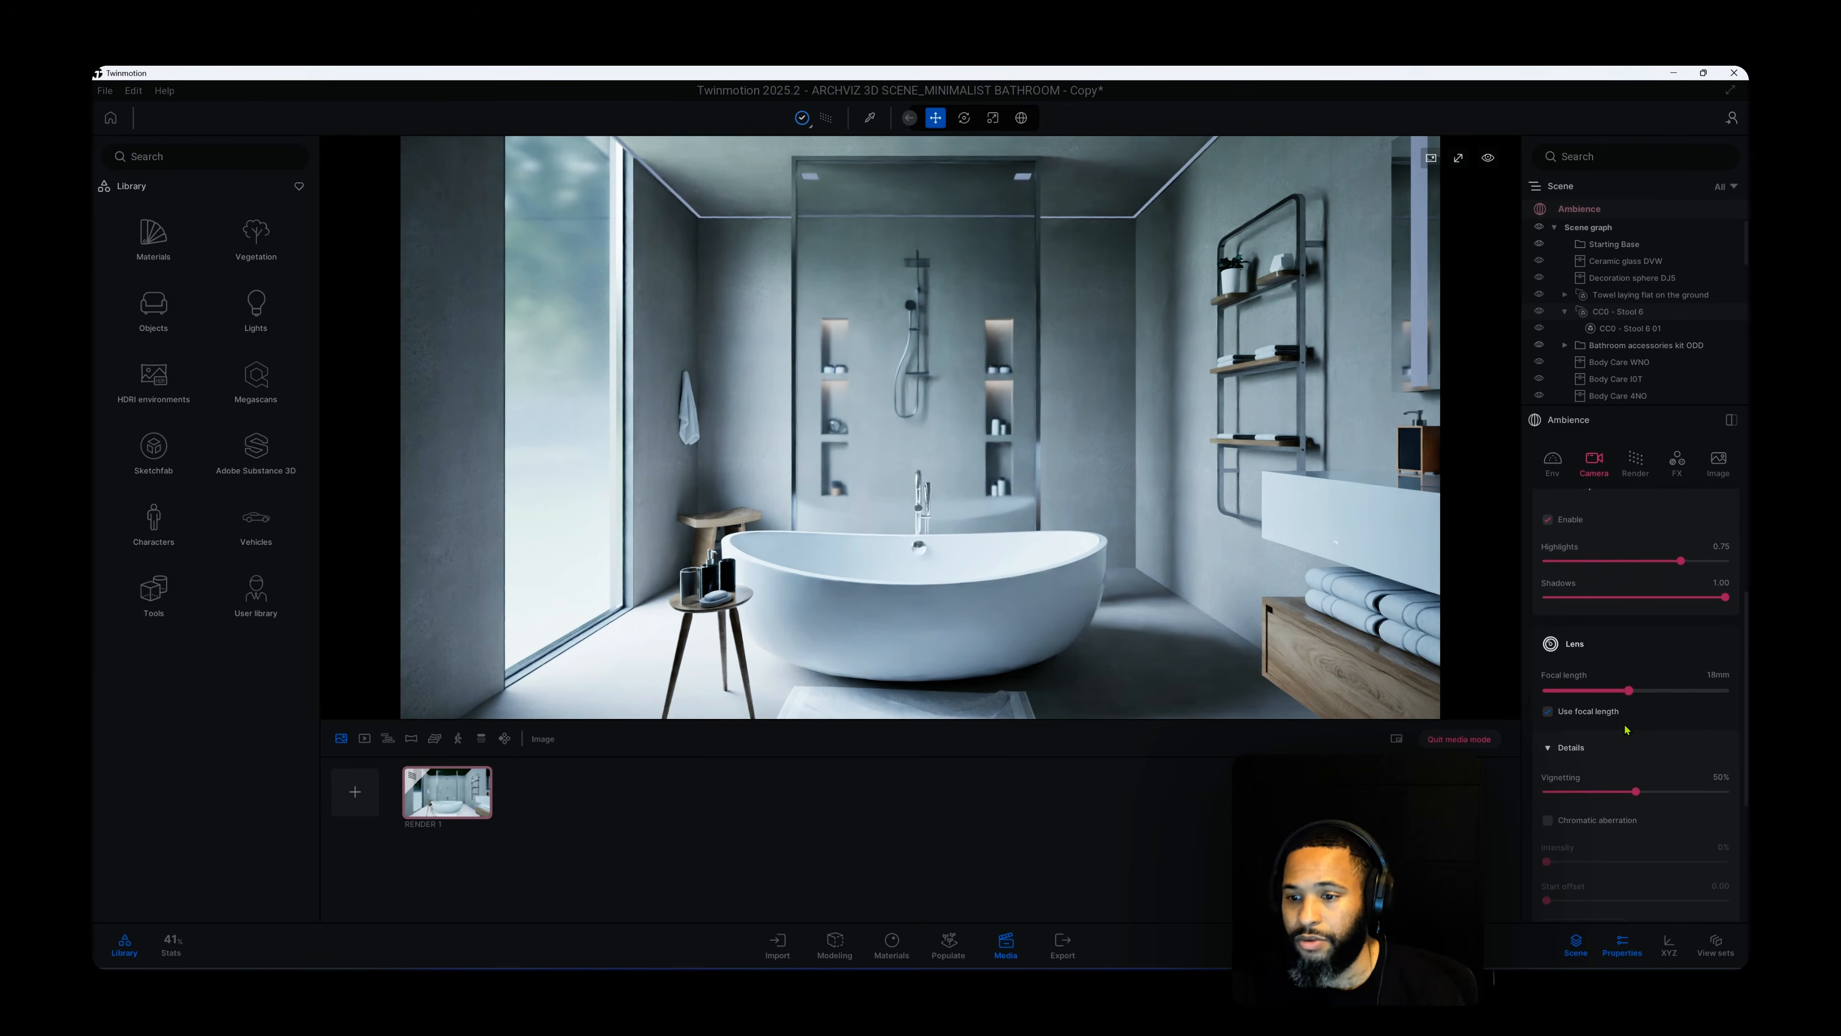
scroll(1620, 732, "down", 1)
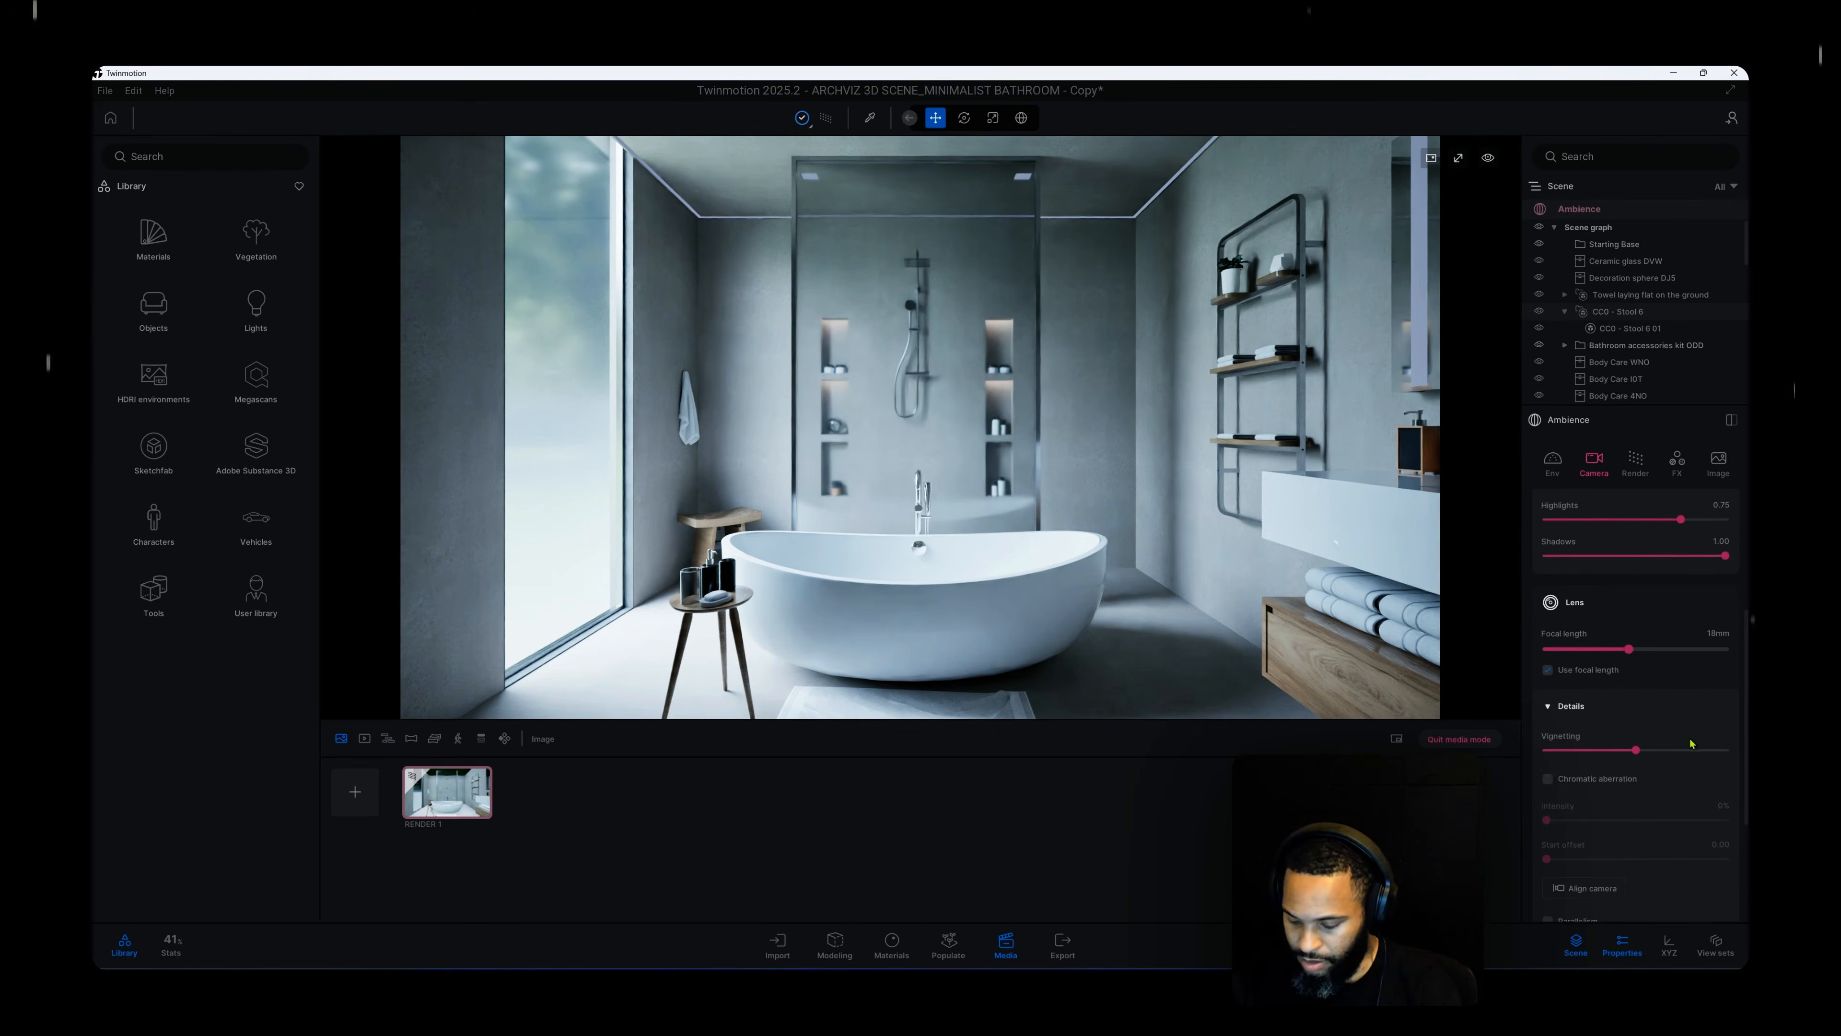
key("Return")
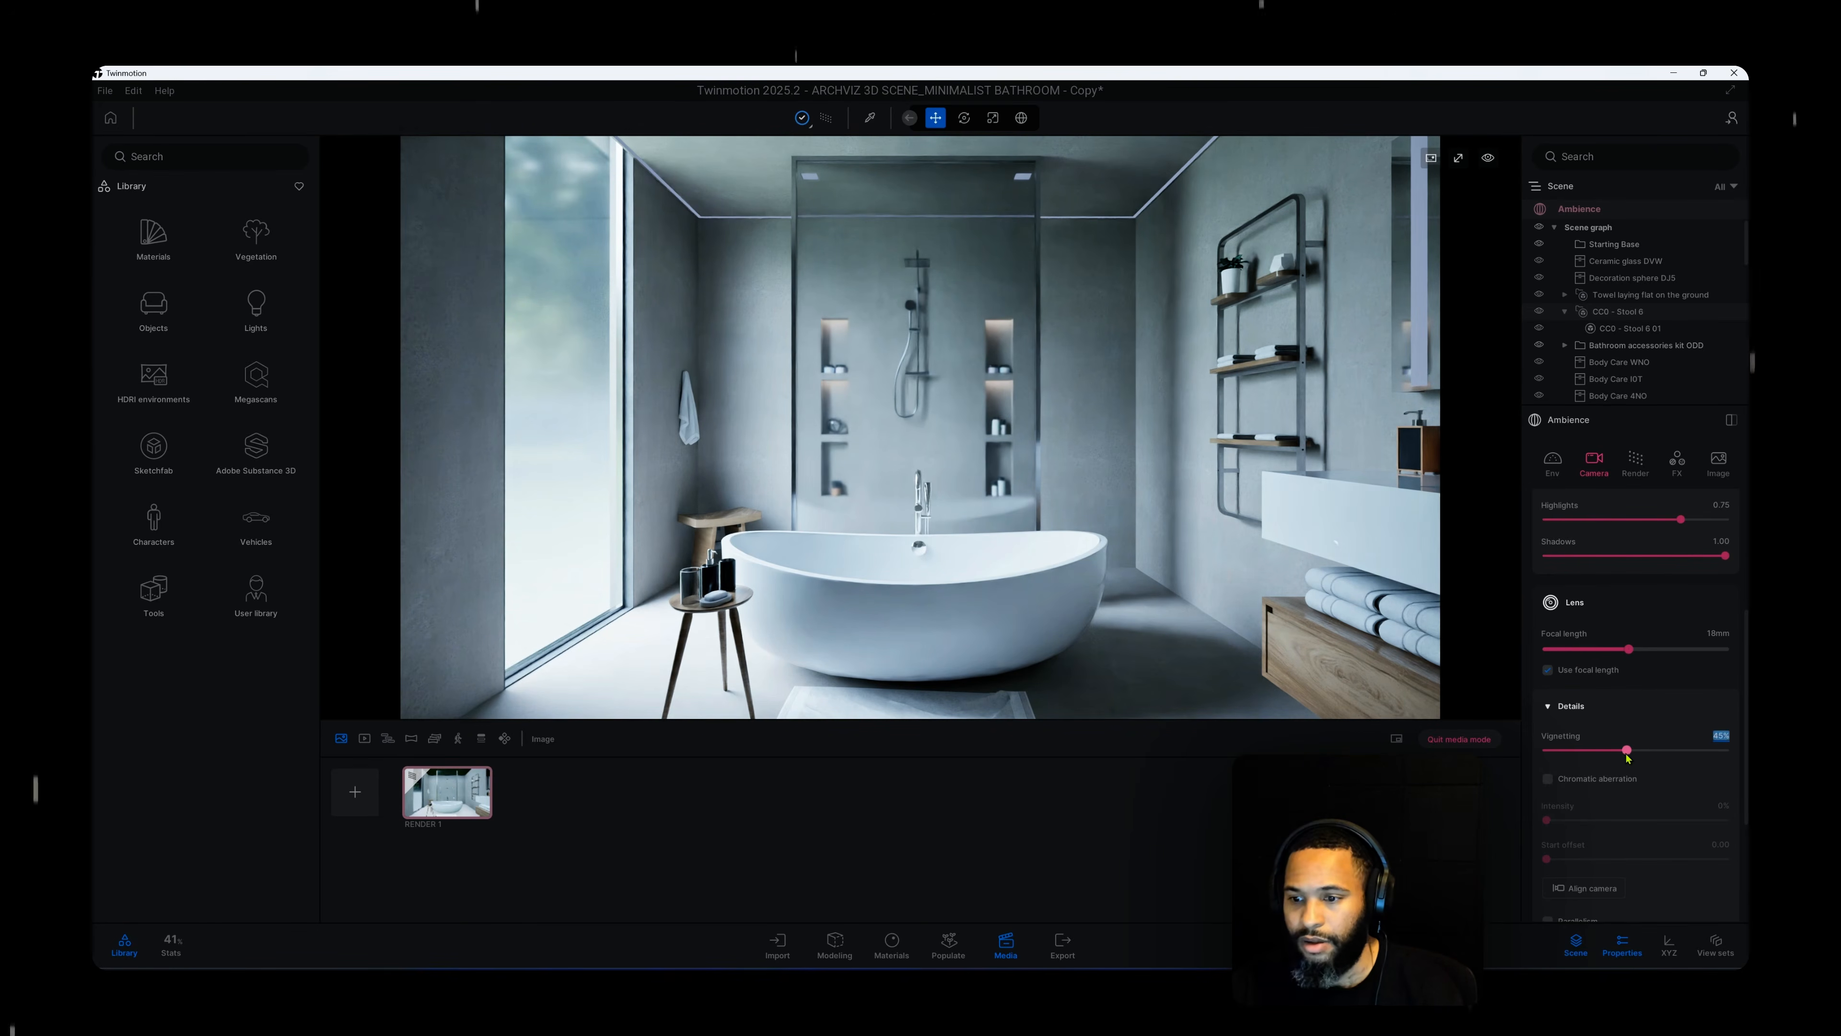
Preview the lens vignetting at 100% and restore it to 45%.
left_click_drag(1627, 751, 1726, 751)
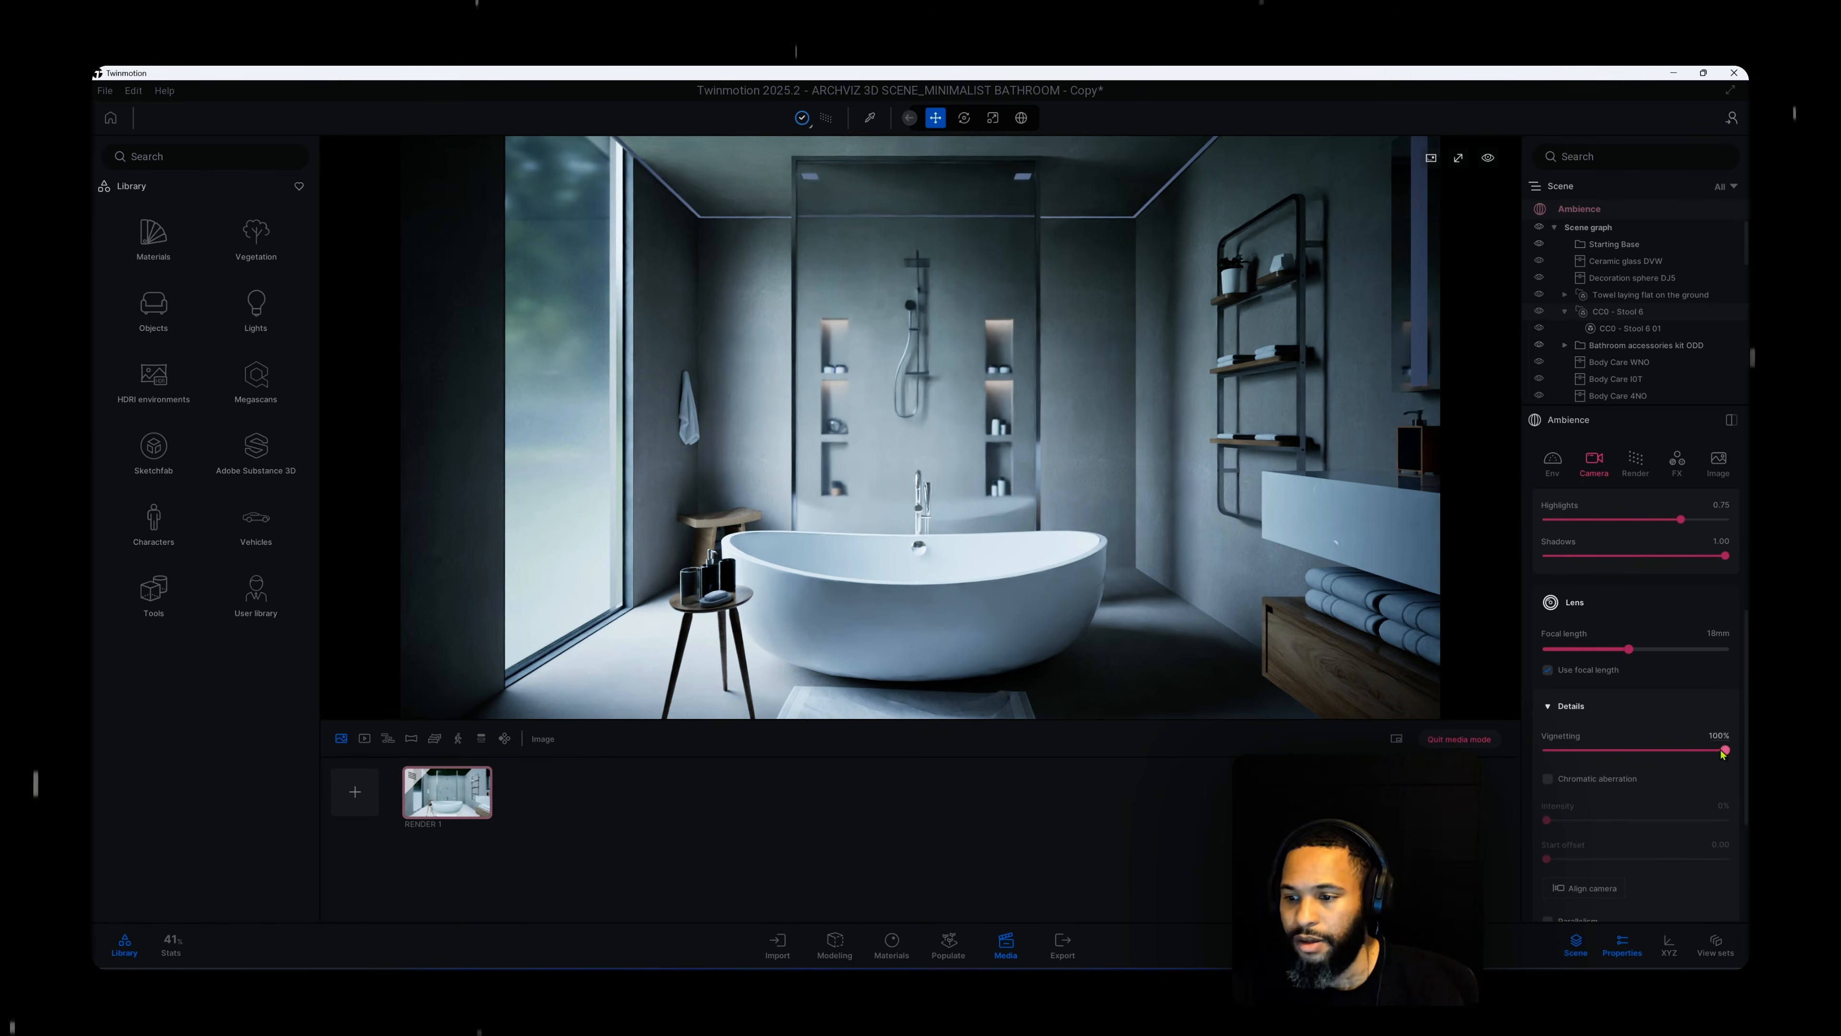
left_click_drag(1725, 750, 1672, 750)
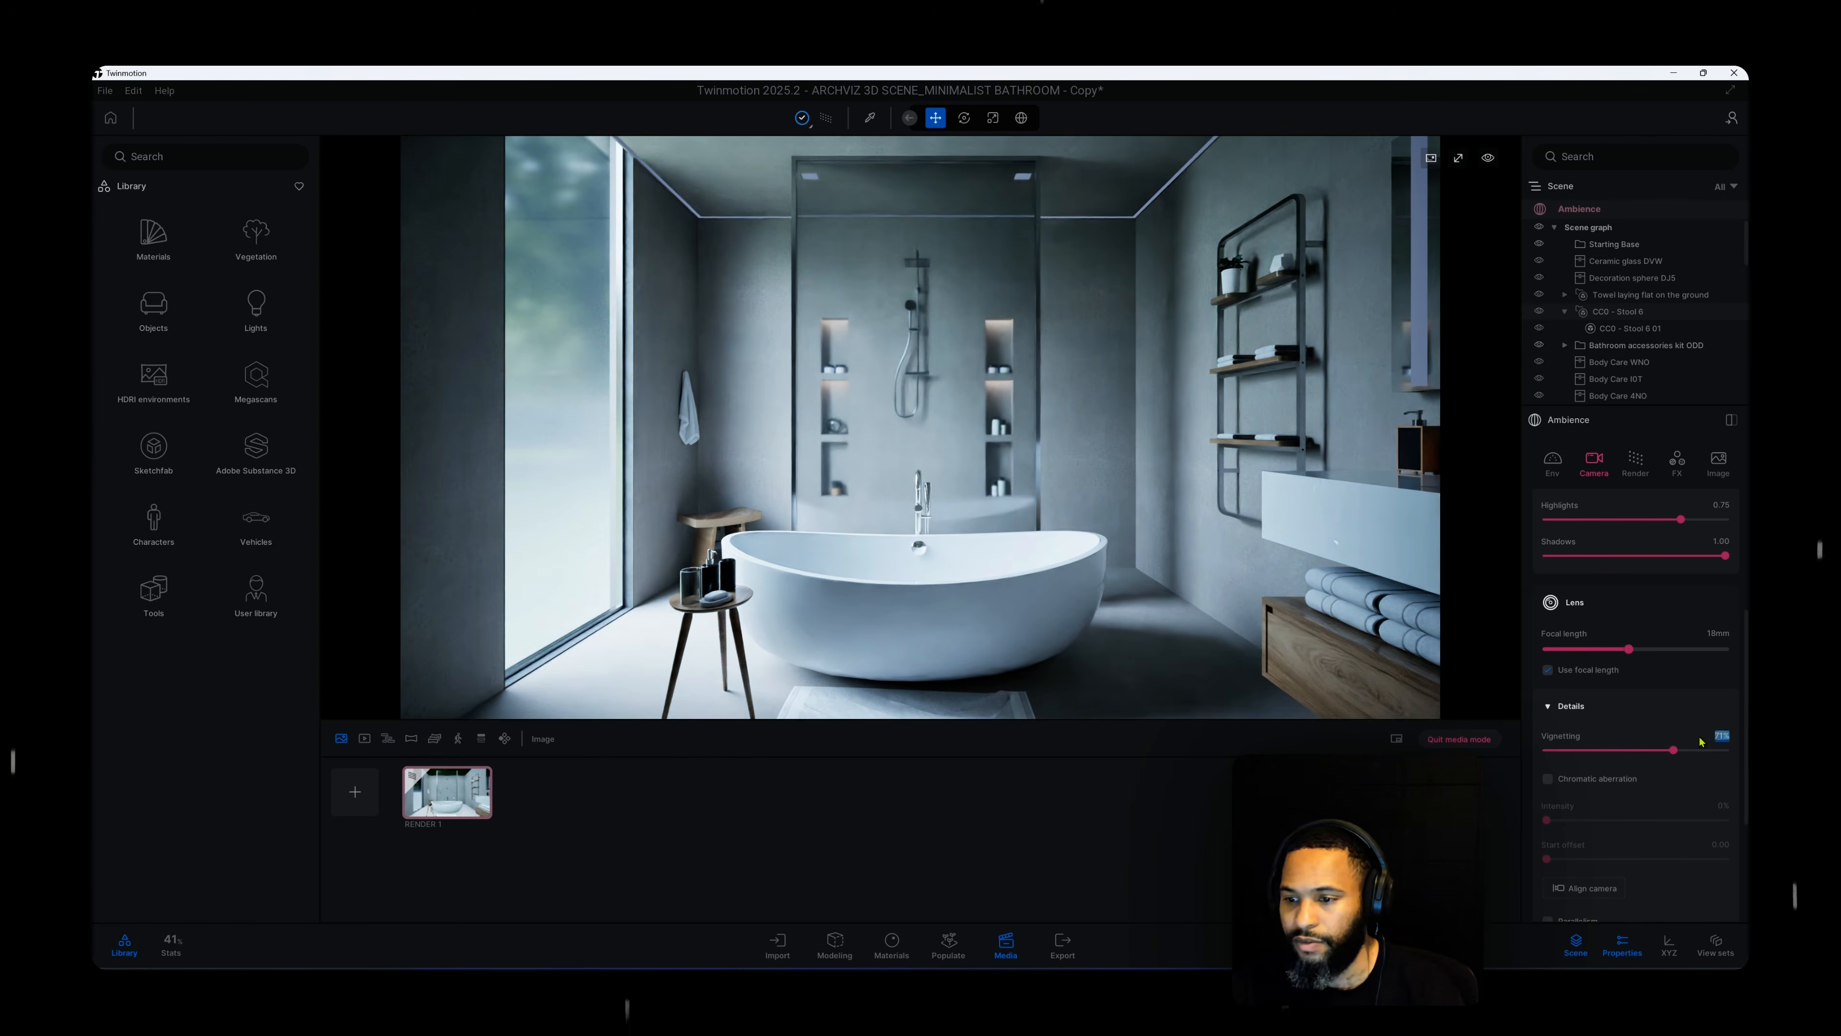
key("BackSpace")
type("45")
key("Return")
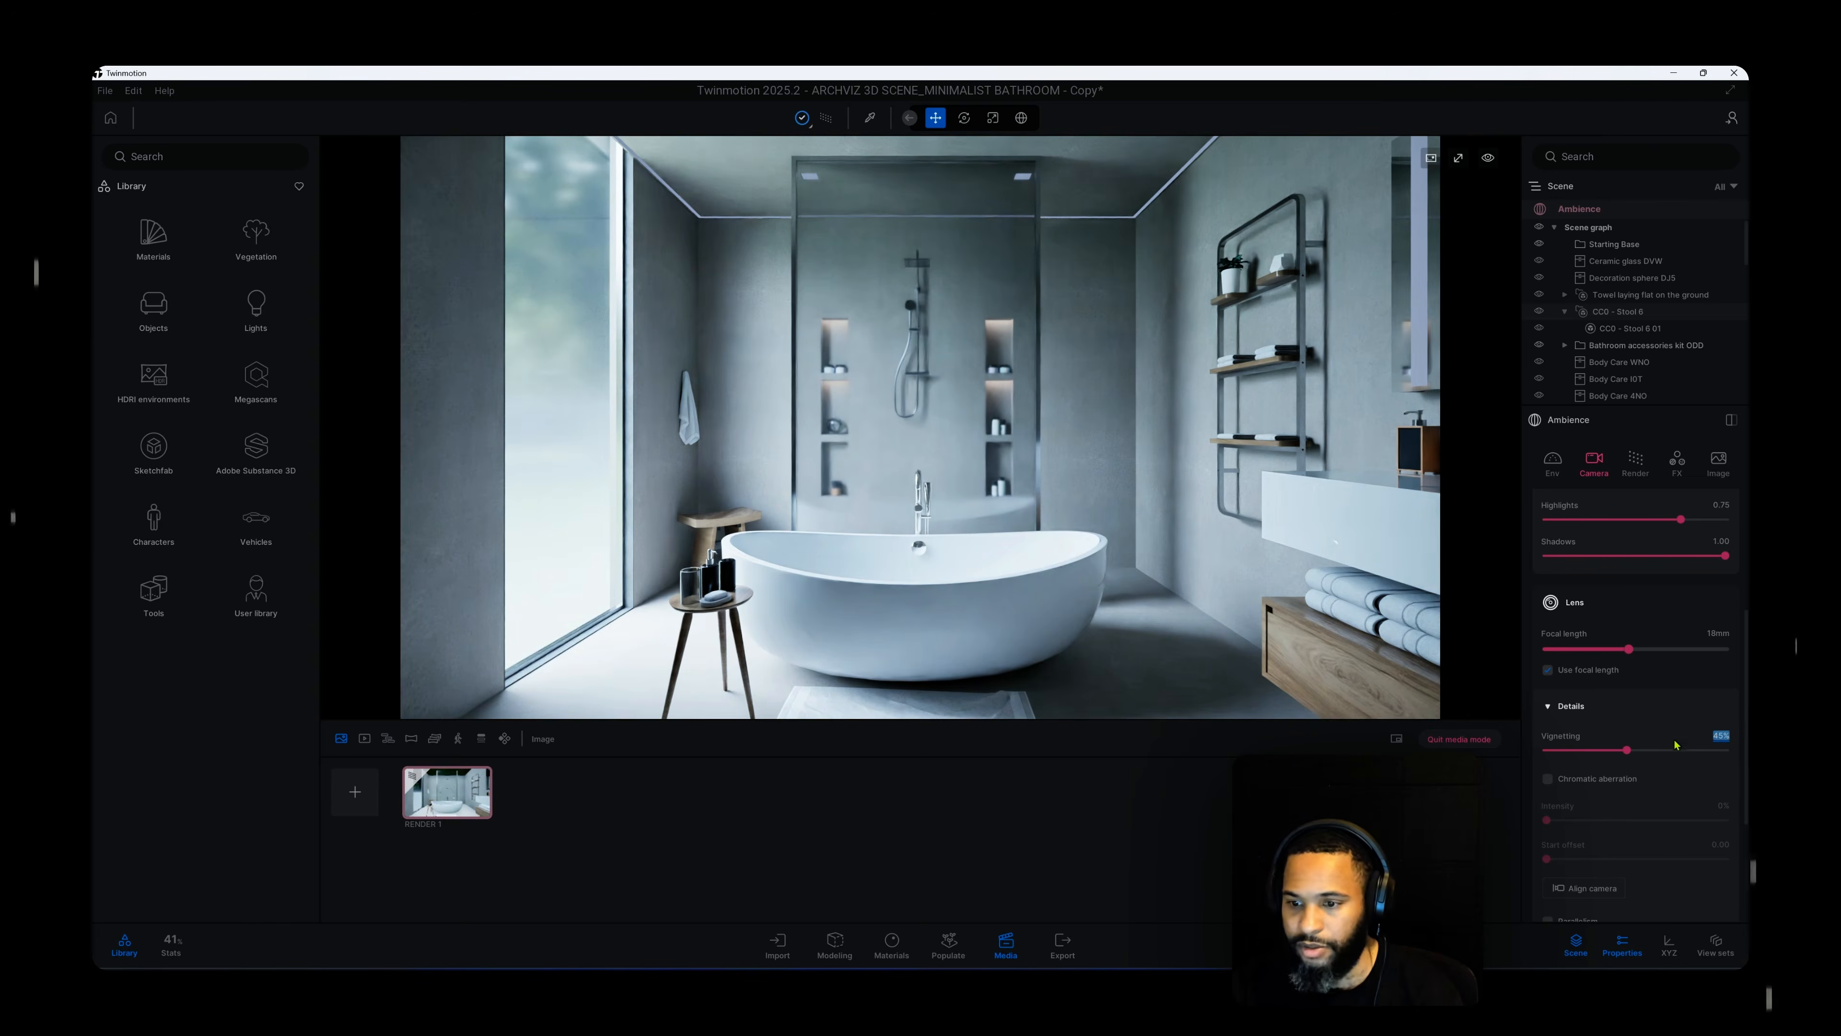
Enable parallelism in the camera's lens details.
scroll(1682, 747, "down", 2)
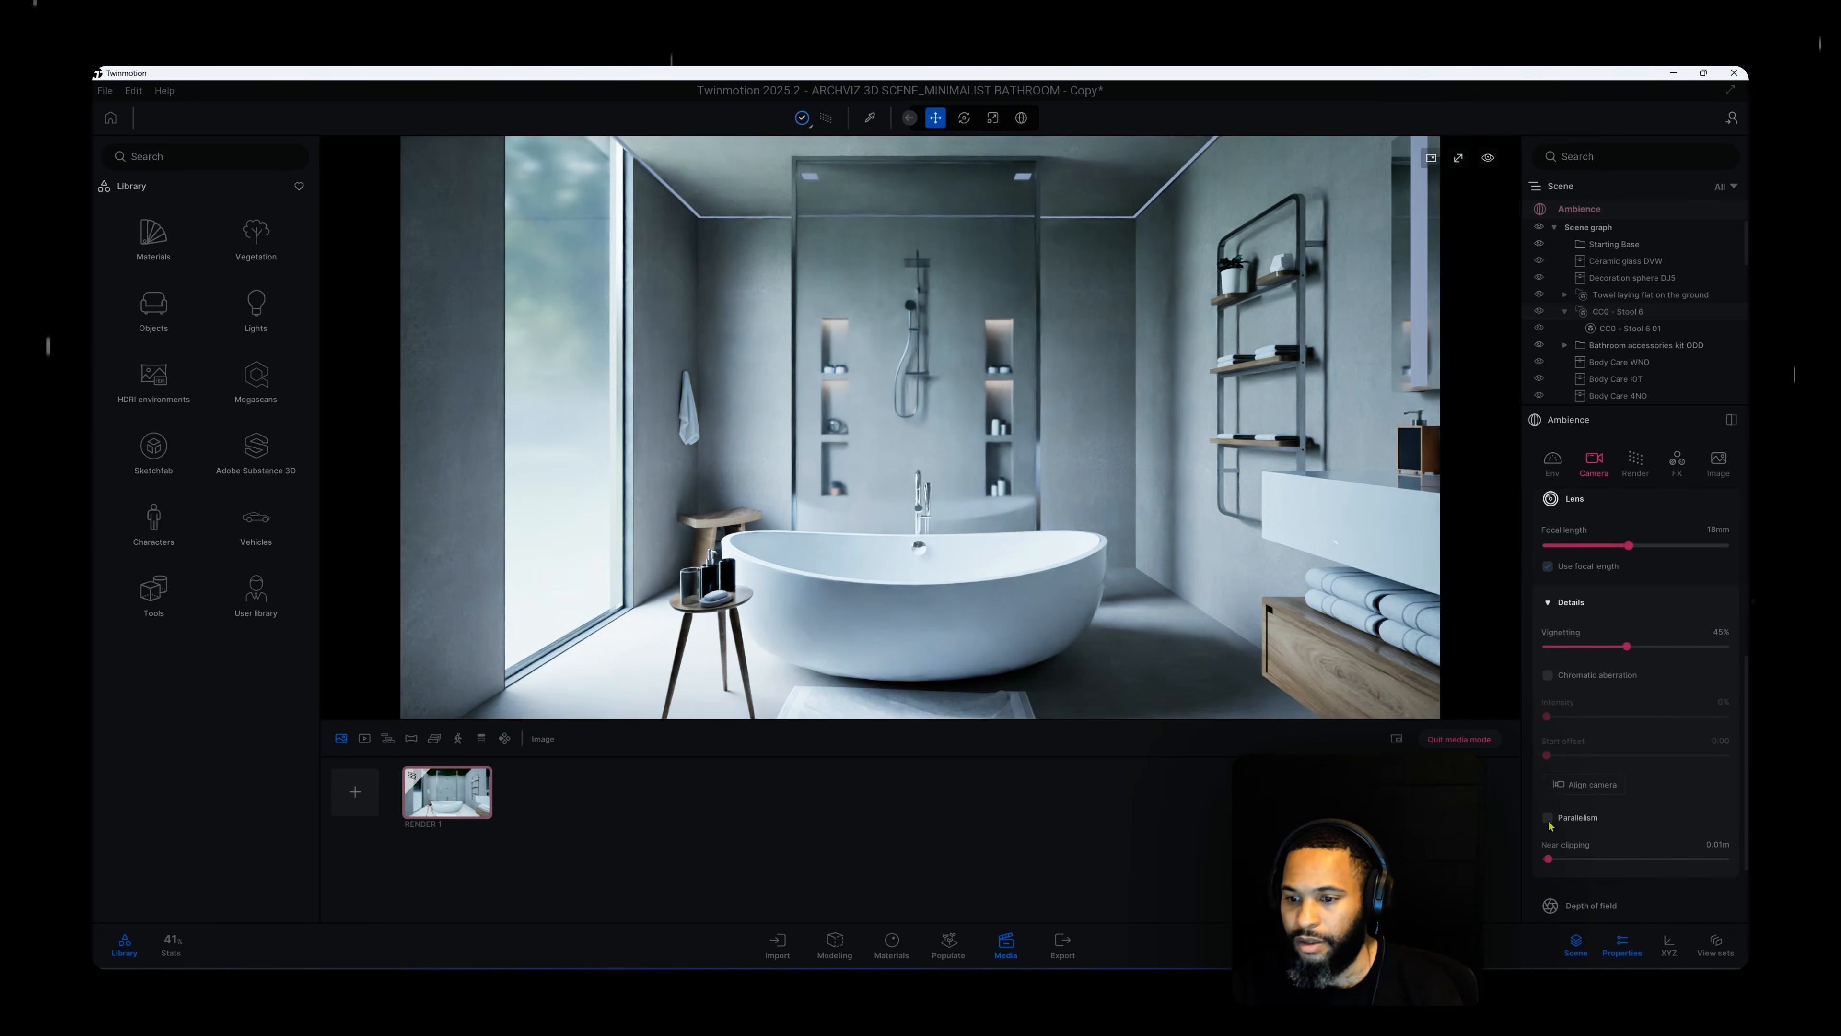
scroll(1643, 816, "down", 2)
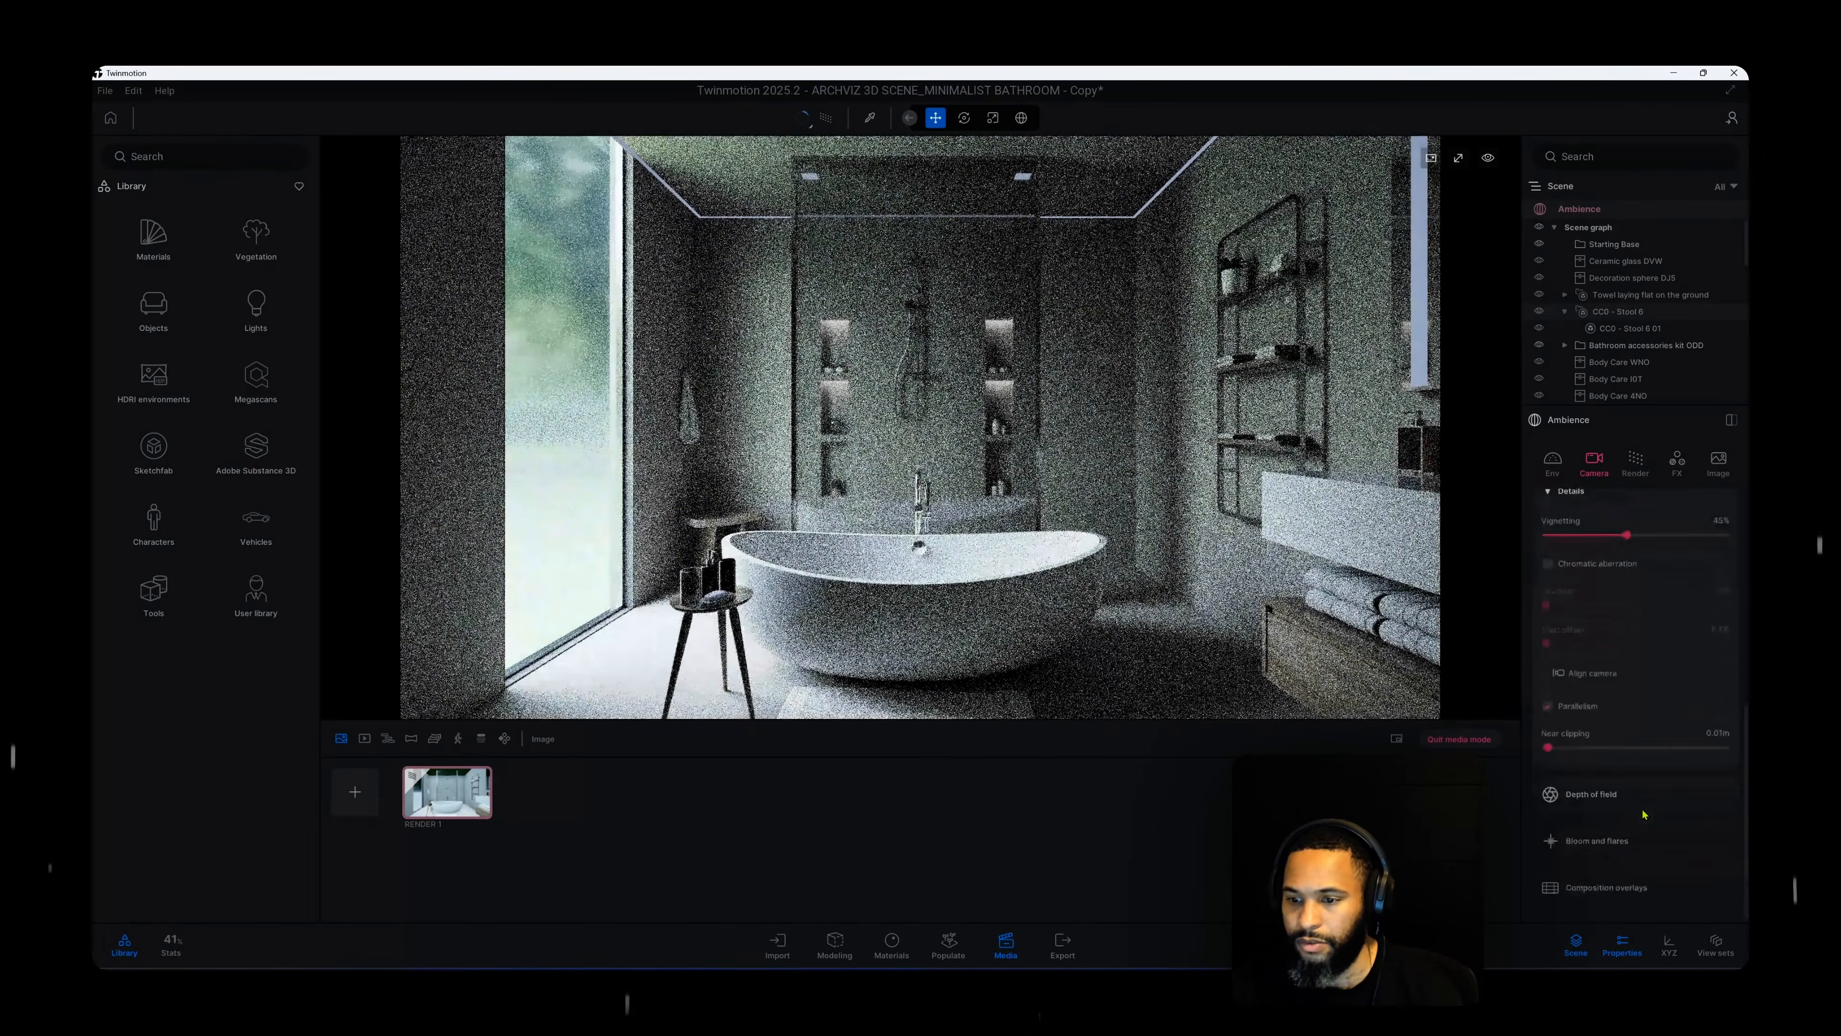
scroll(1643, 814, "up", 1)
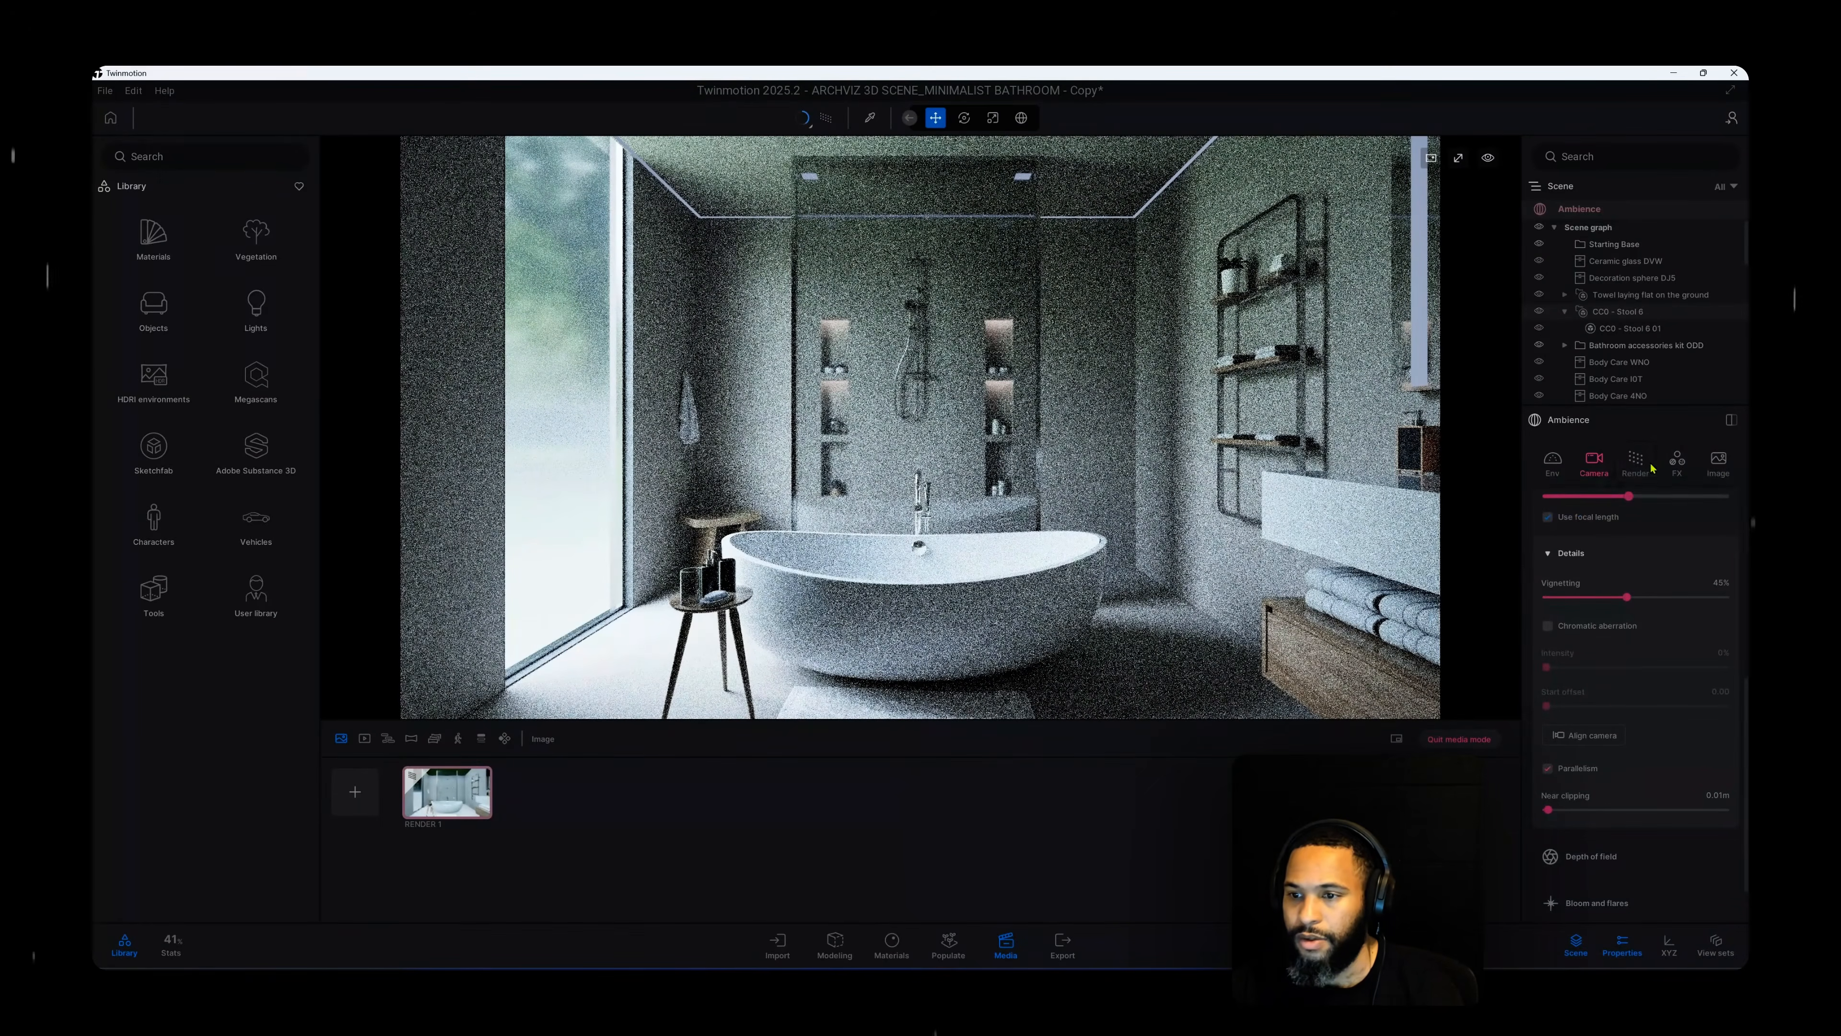
scroll(1667, 612, "up", 6)
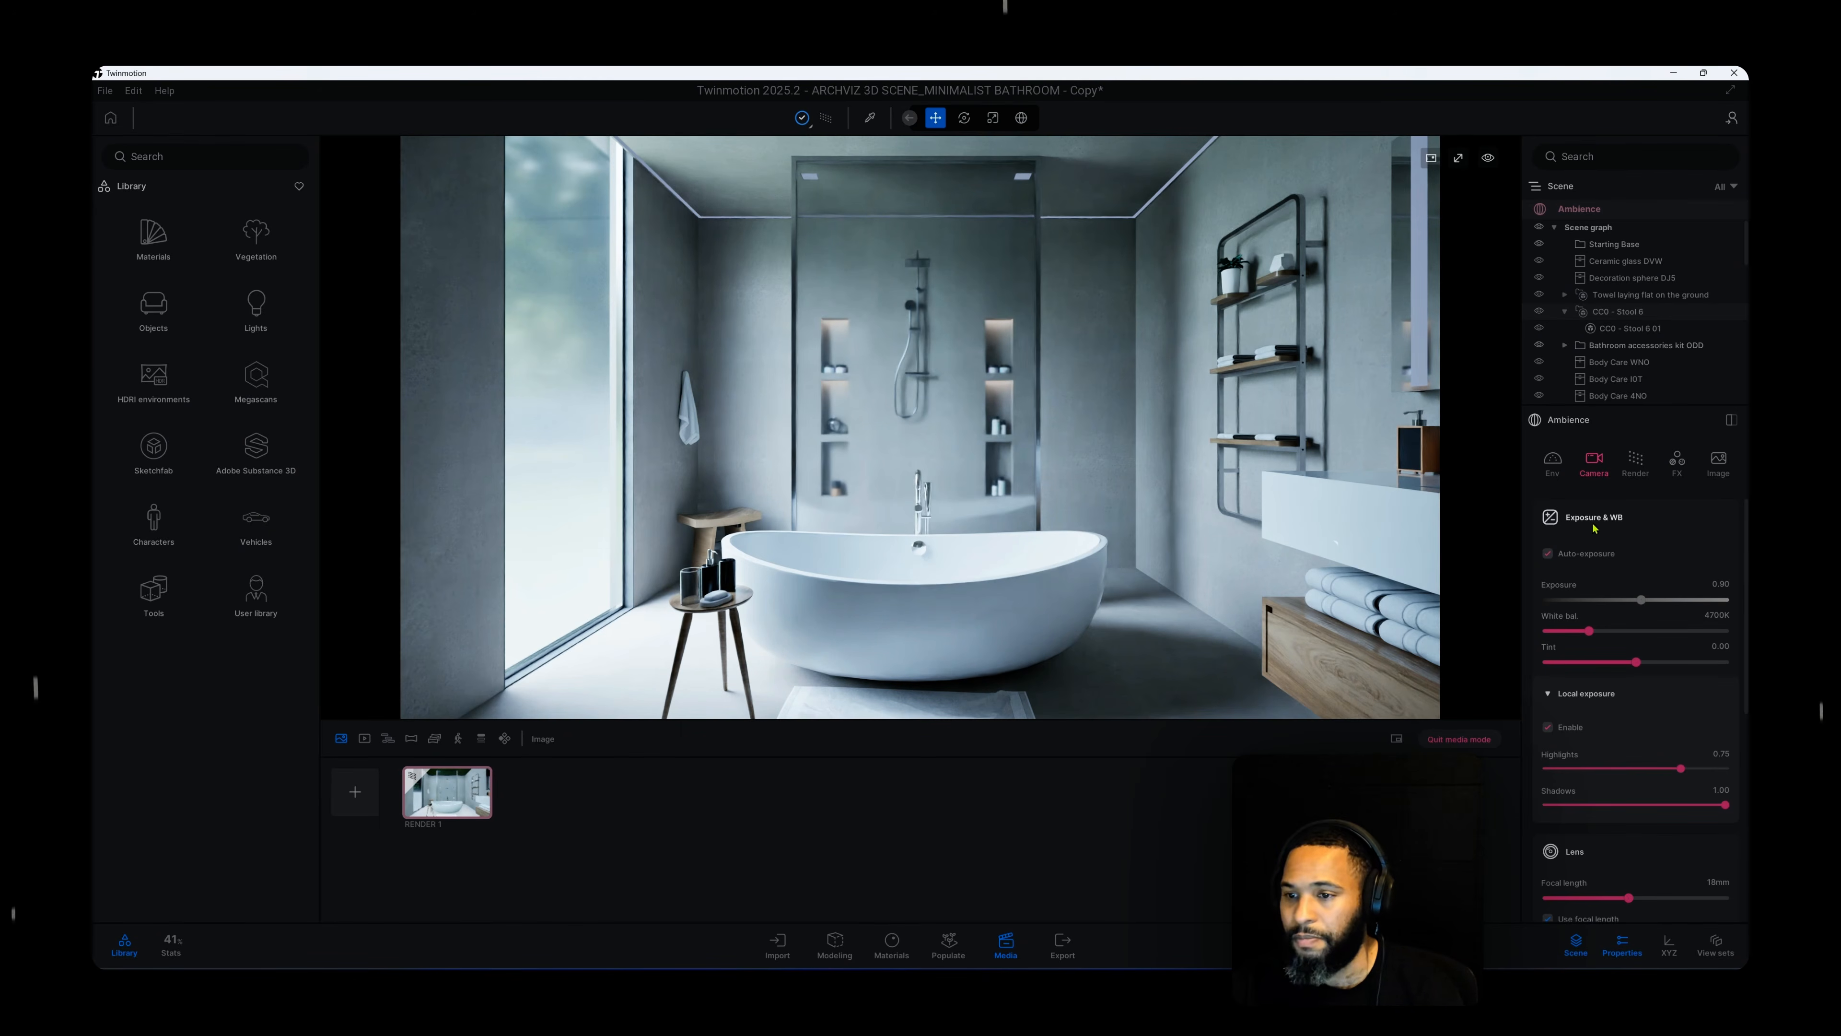
Set the FX refinement contrast to 45% and the saturation to 38%.
left_click(1677, 460)
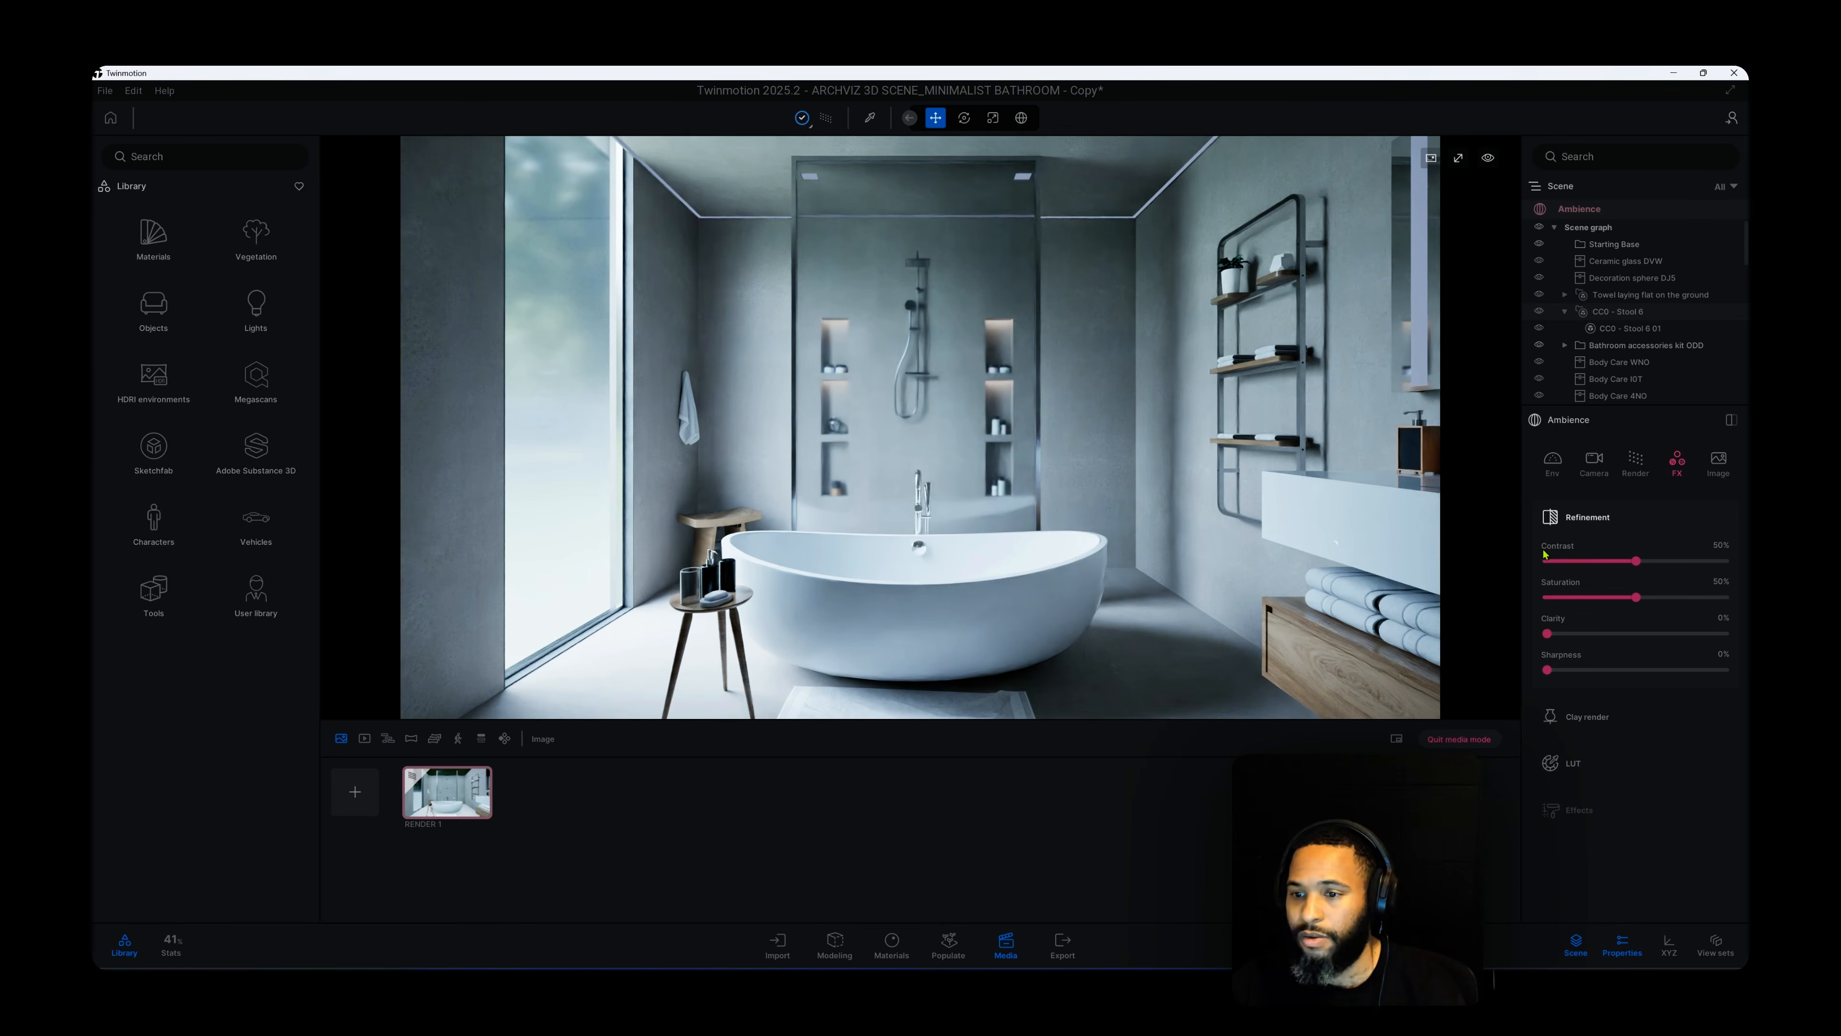
left_click(1699, 554)
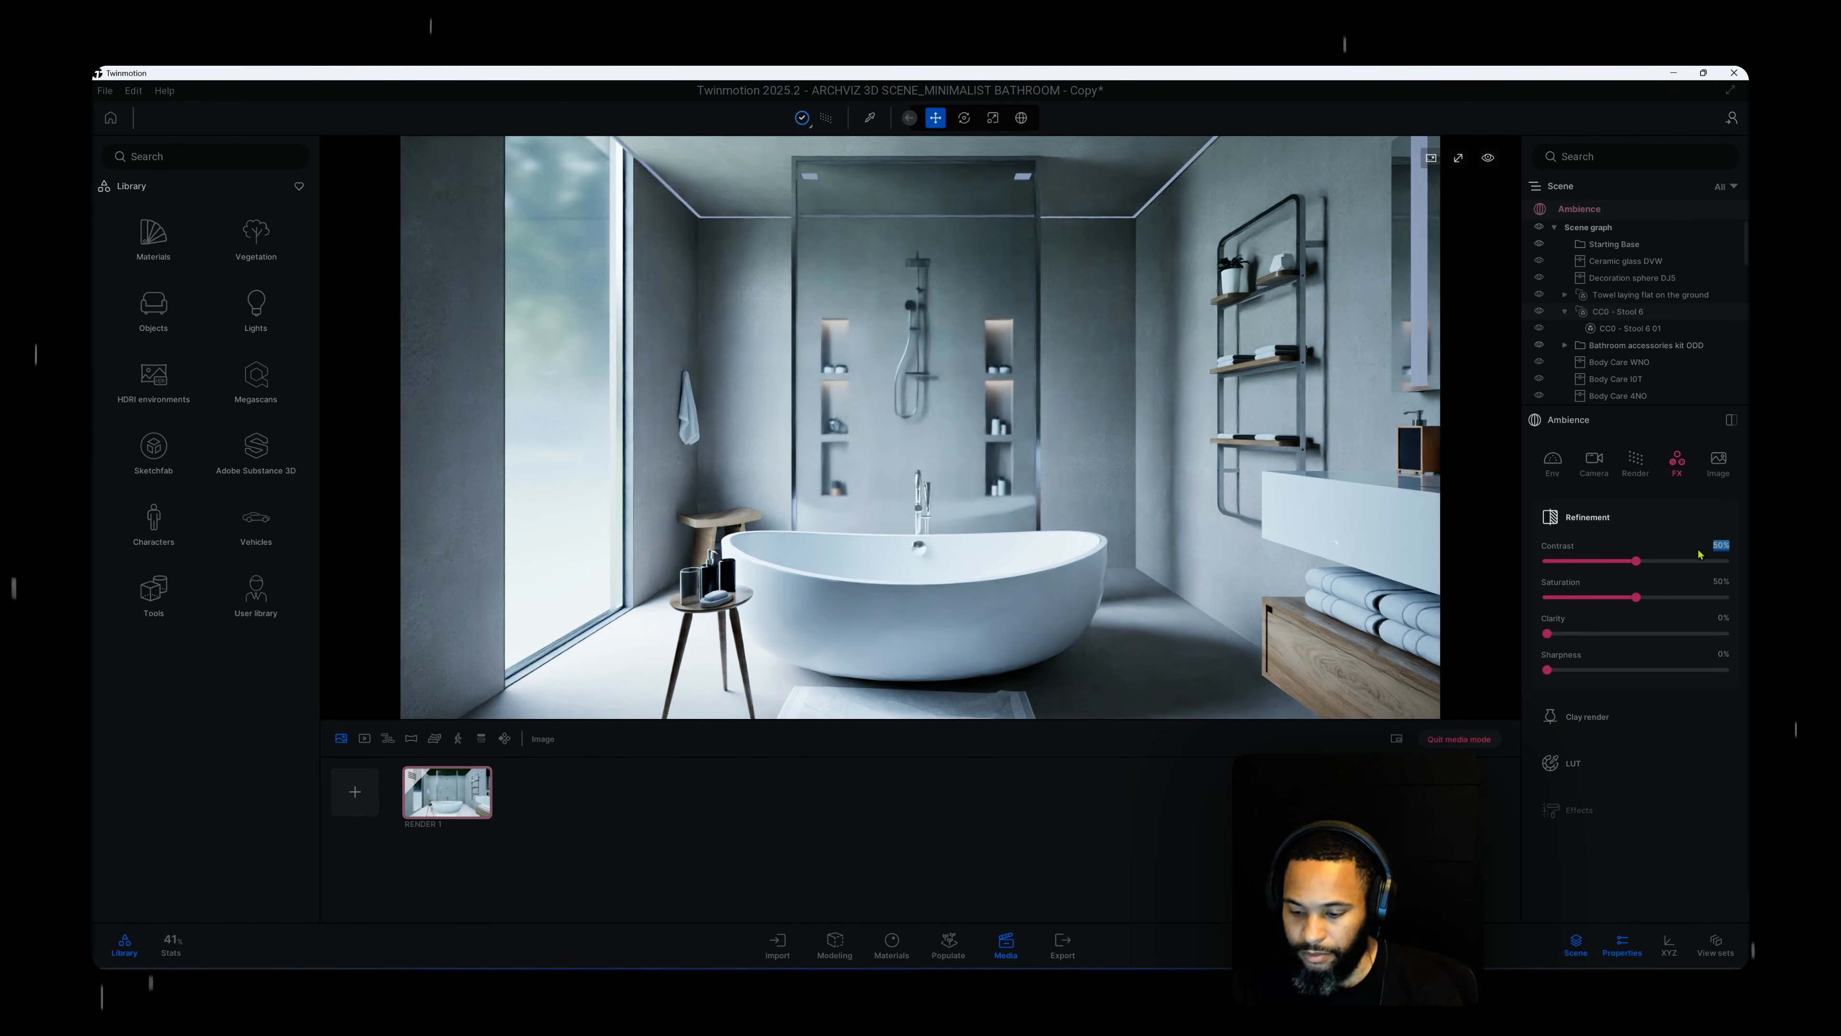
type("45")
key("Return")
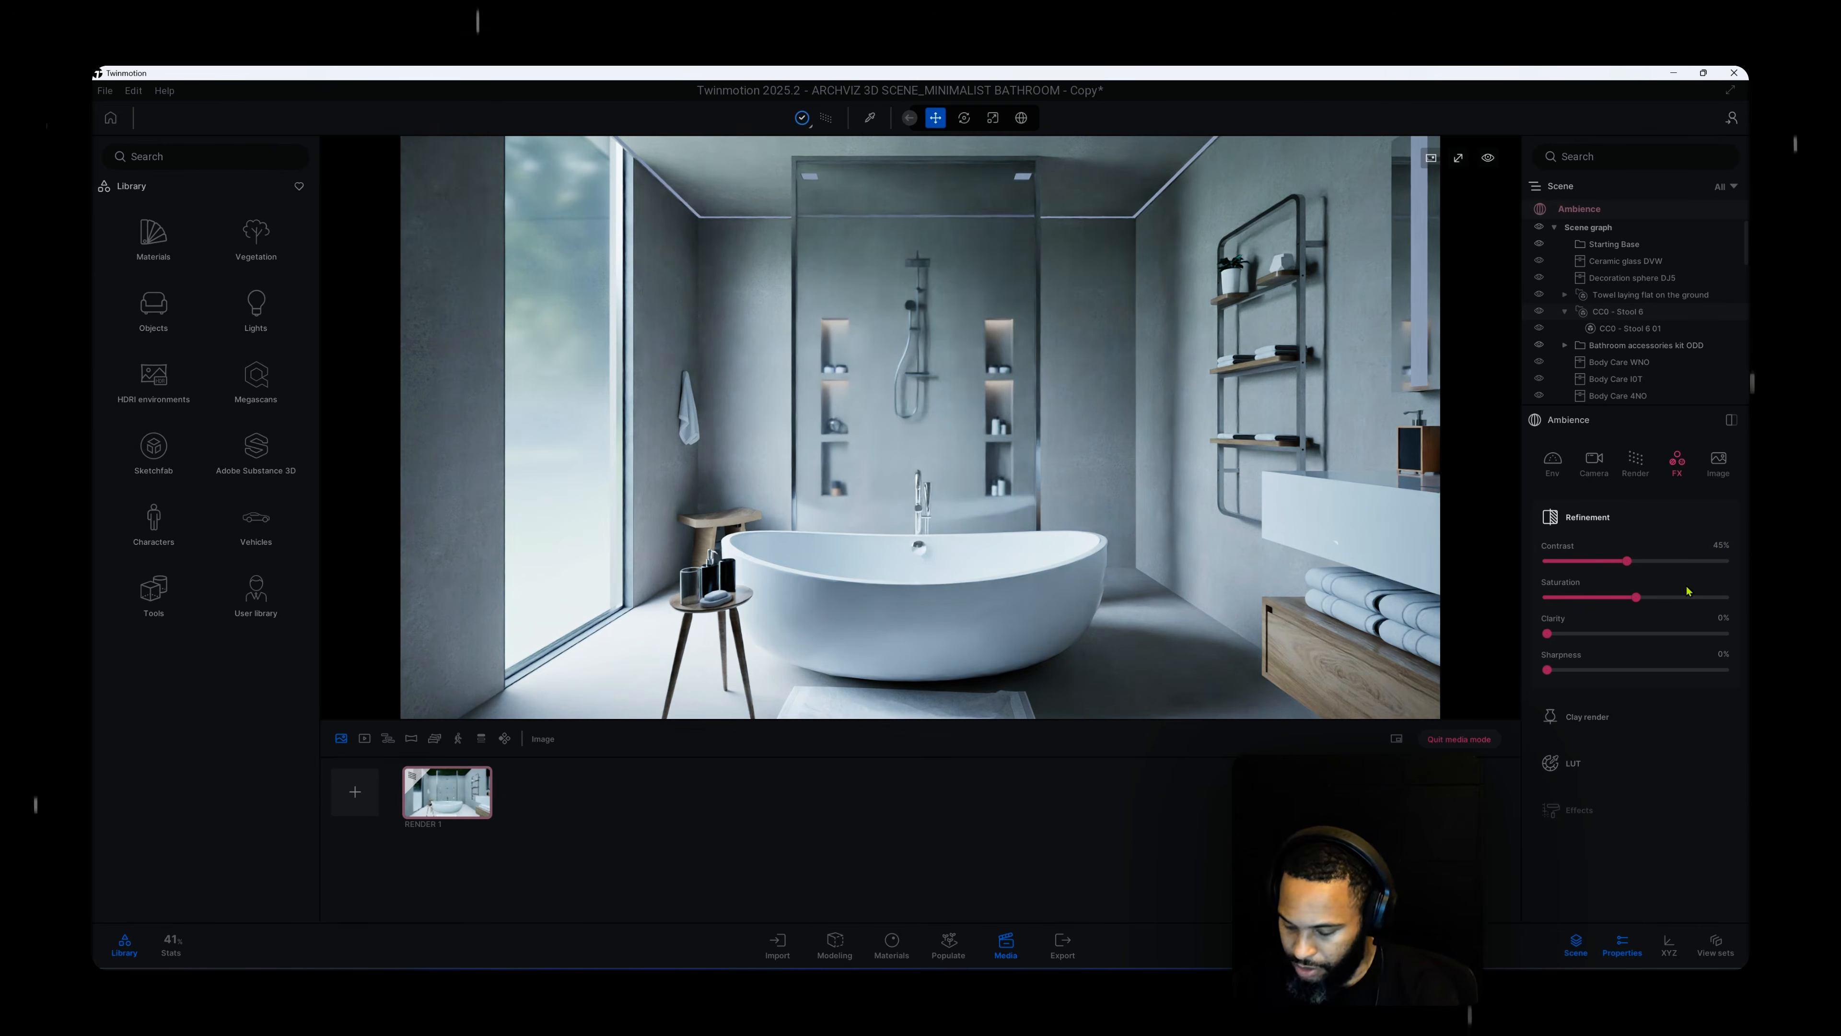
type("38")
key("Return")
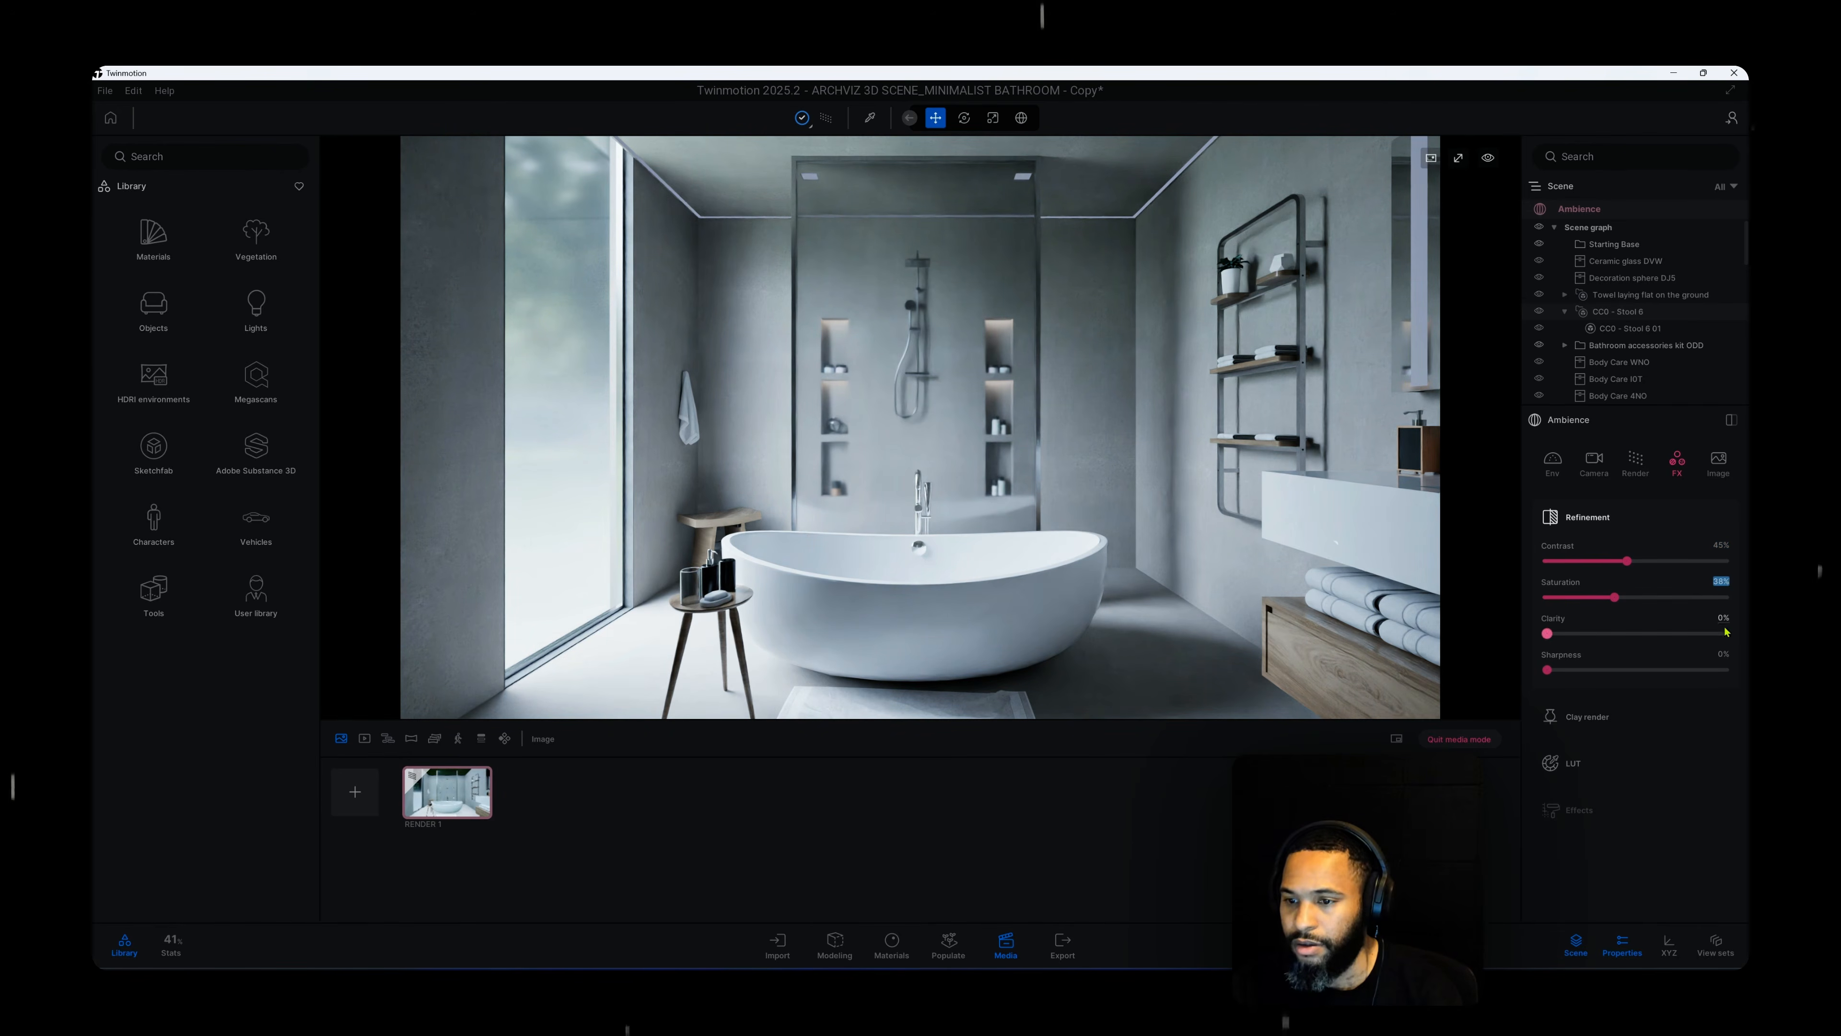
Set the FX refinement clarity to 20% and the sharpness to 20%.
left_click(1708, 625)
type("2")
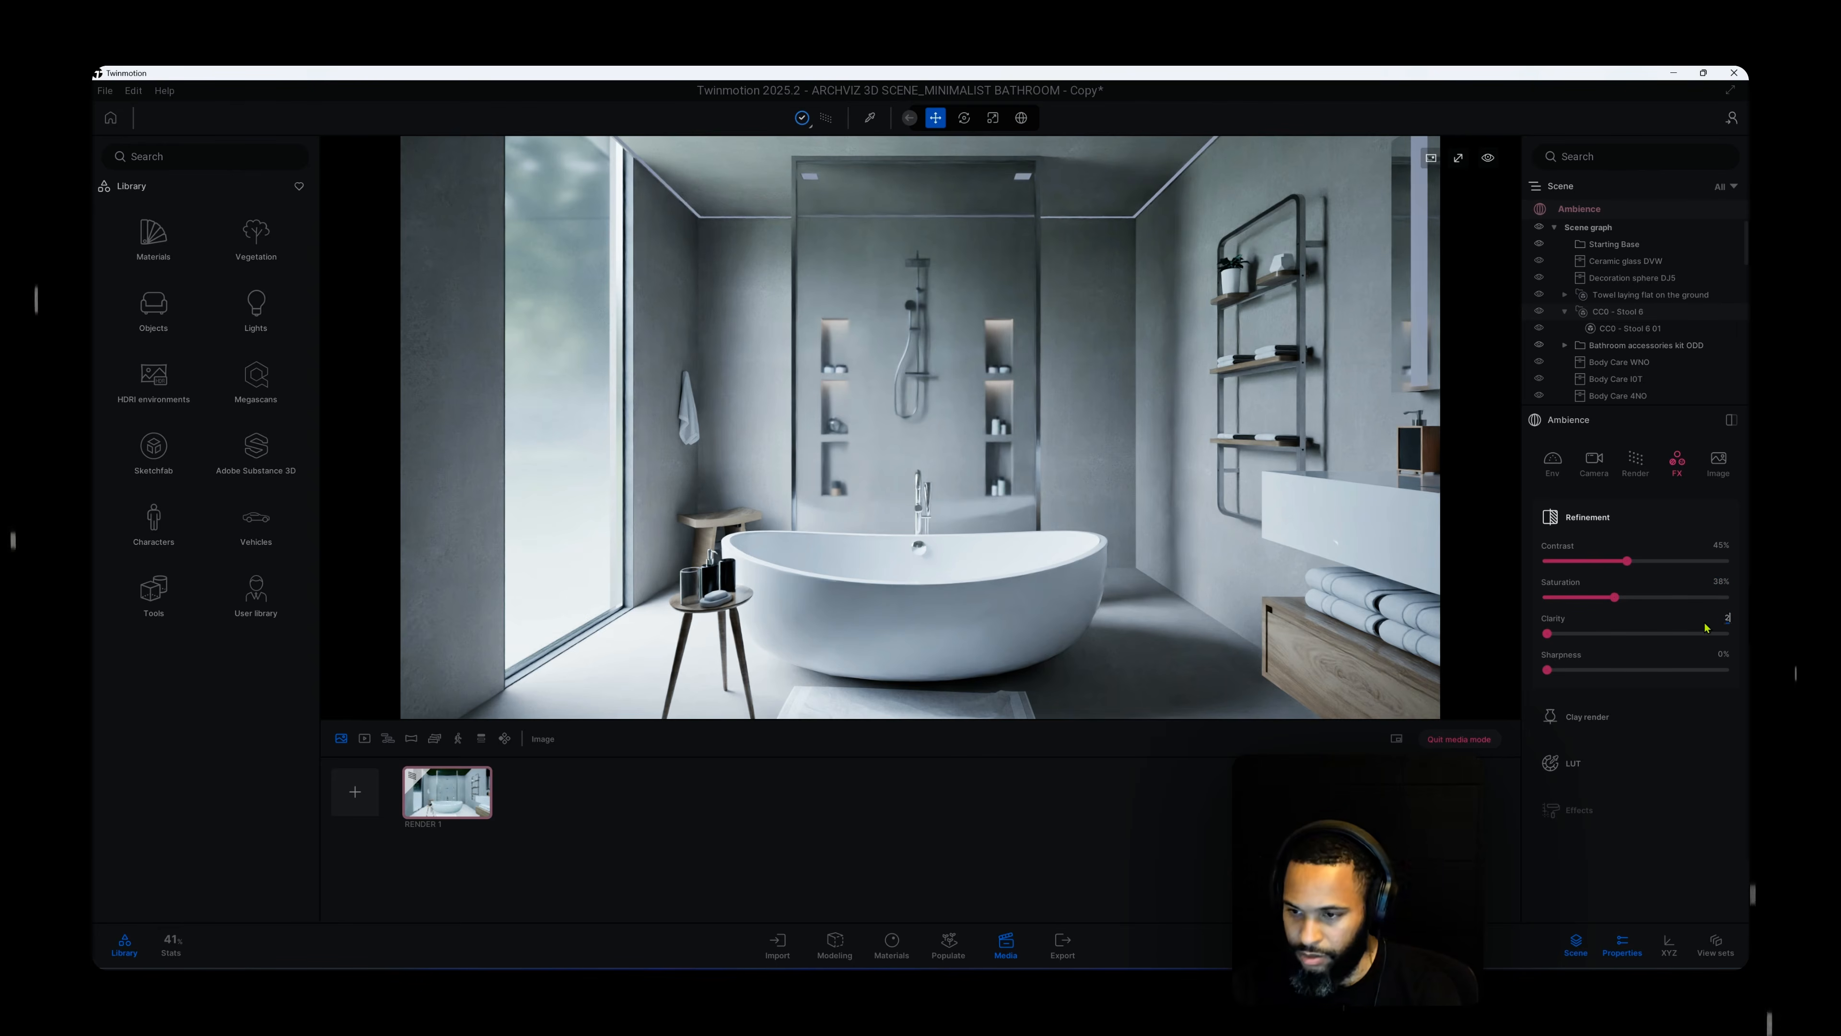
type("0")
key("Return")
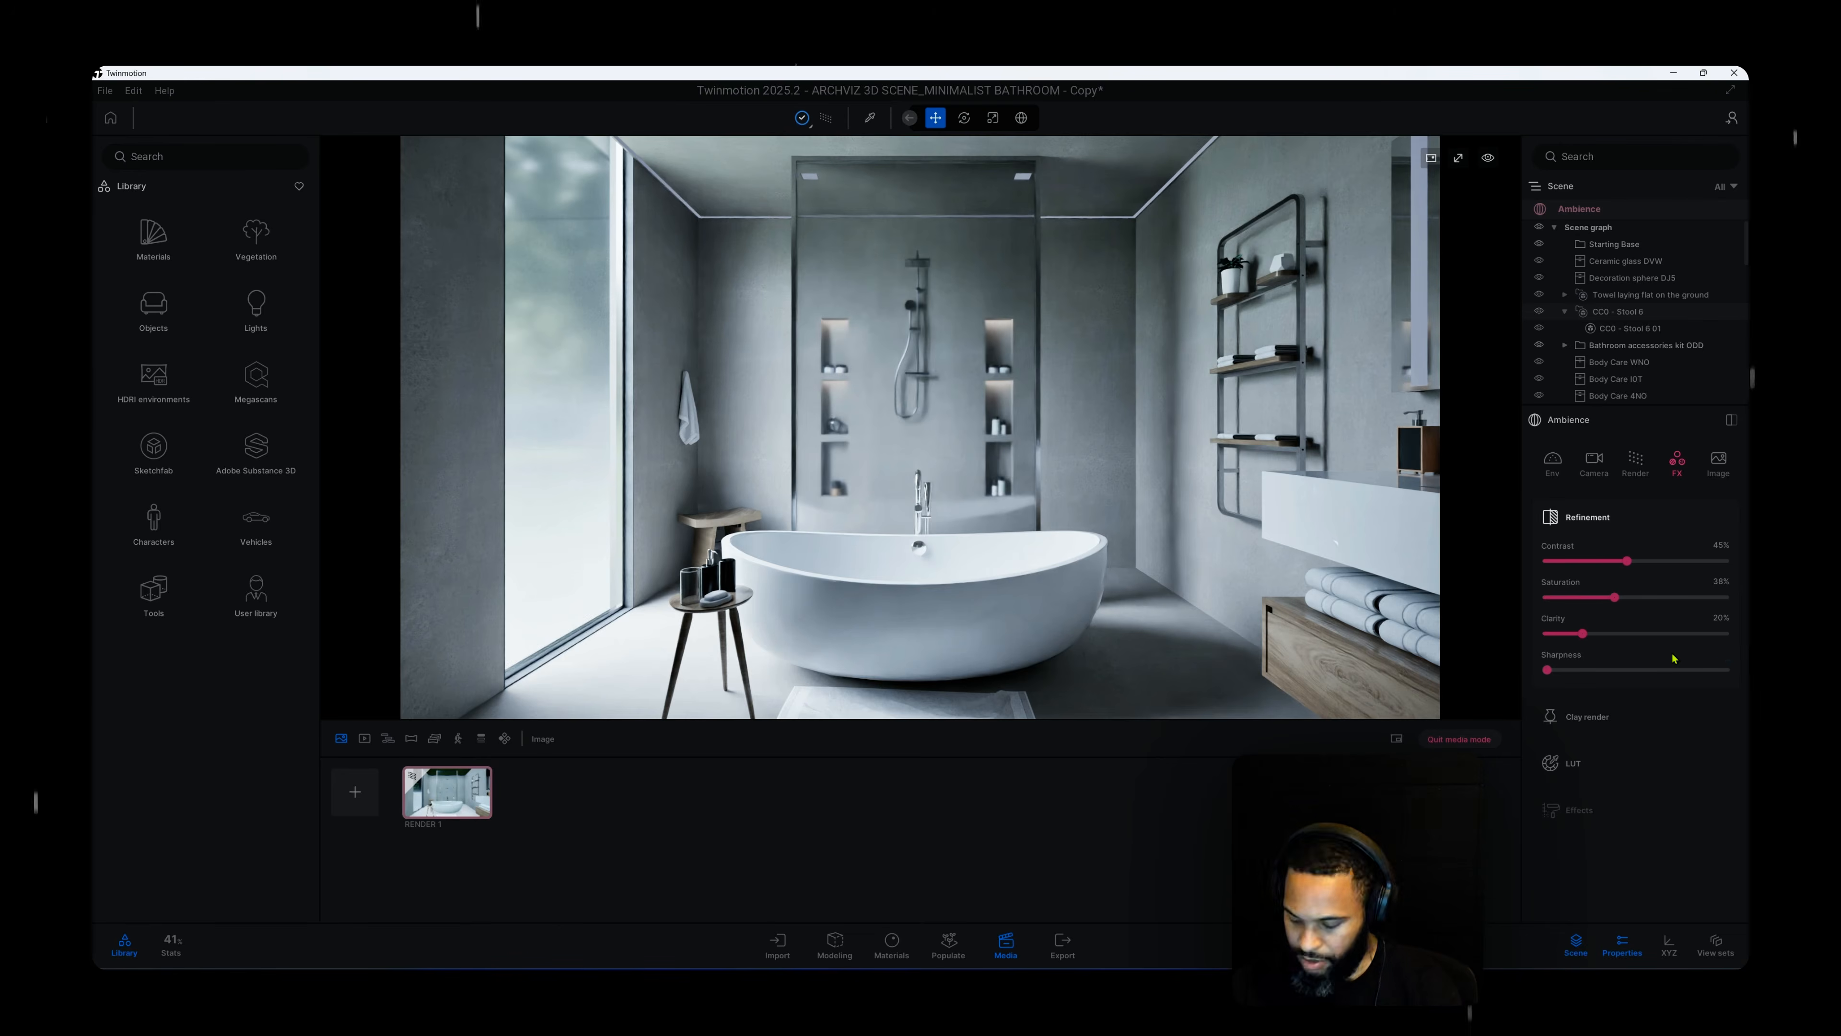
type("20")
key("Return")
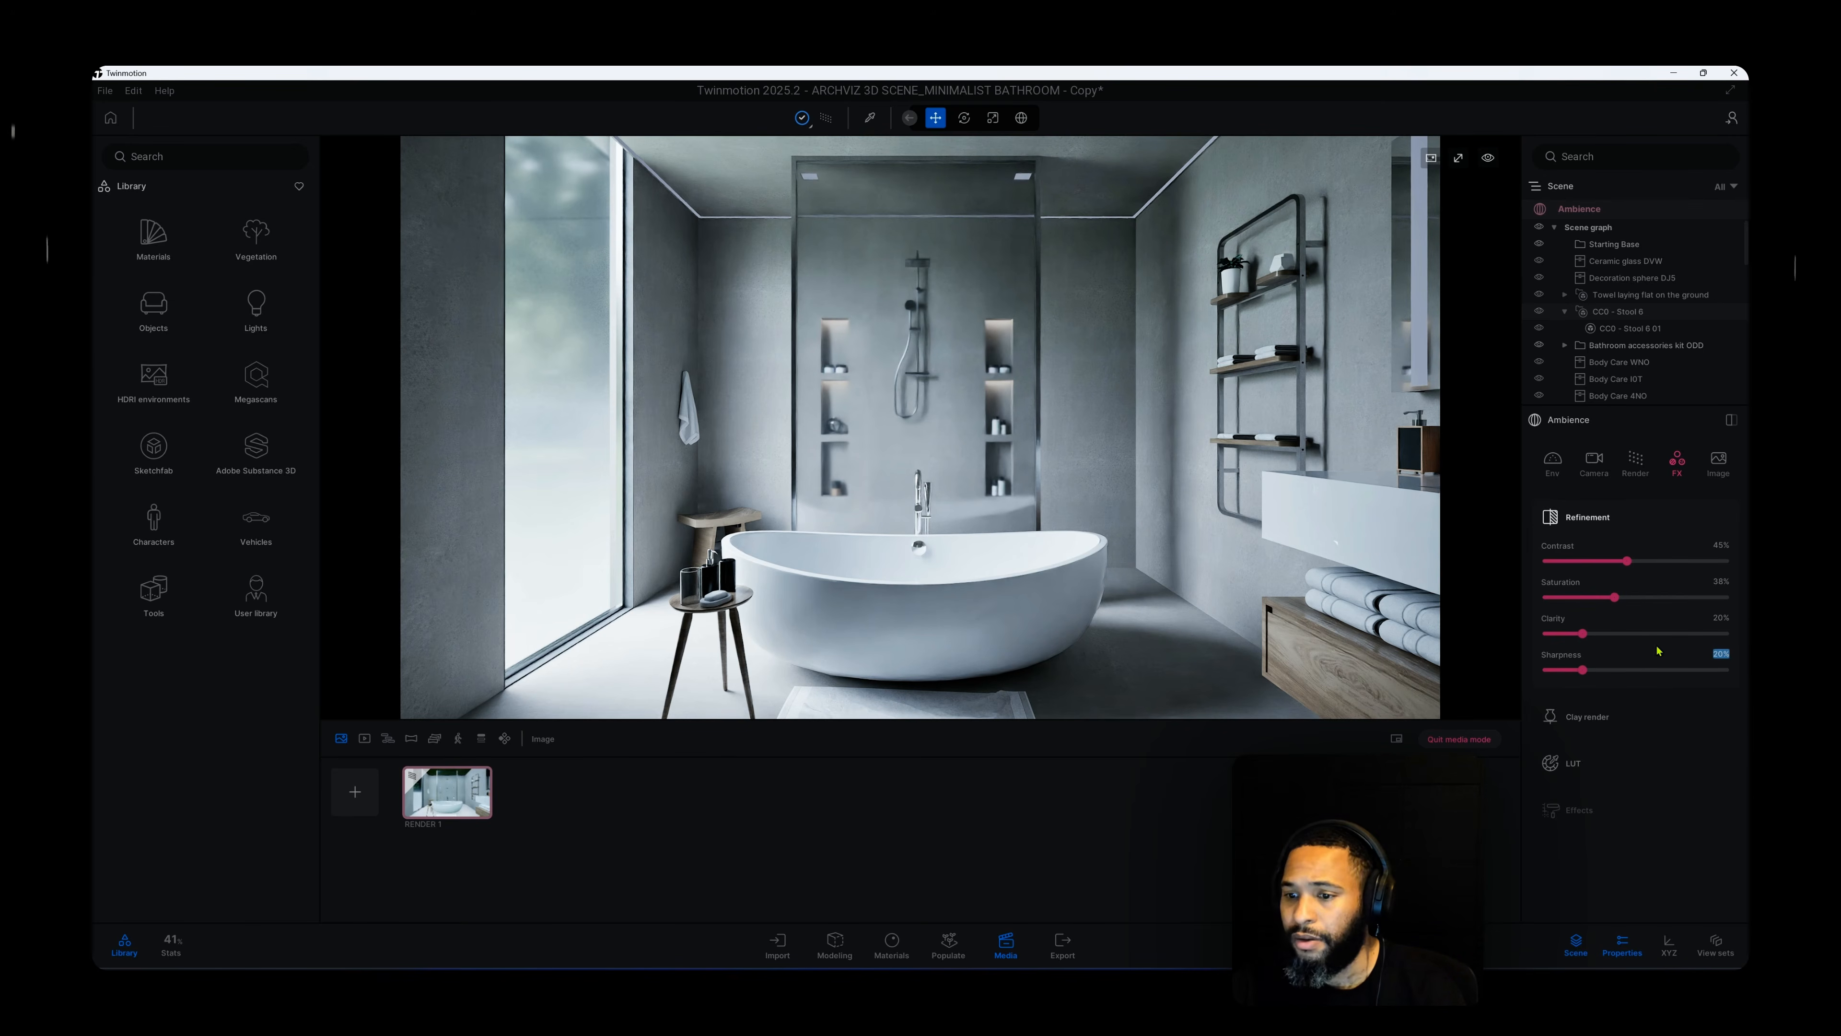
Apply the standard DT7 lookup table in the LUT effect settings.
left_click(1640, 767)
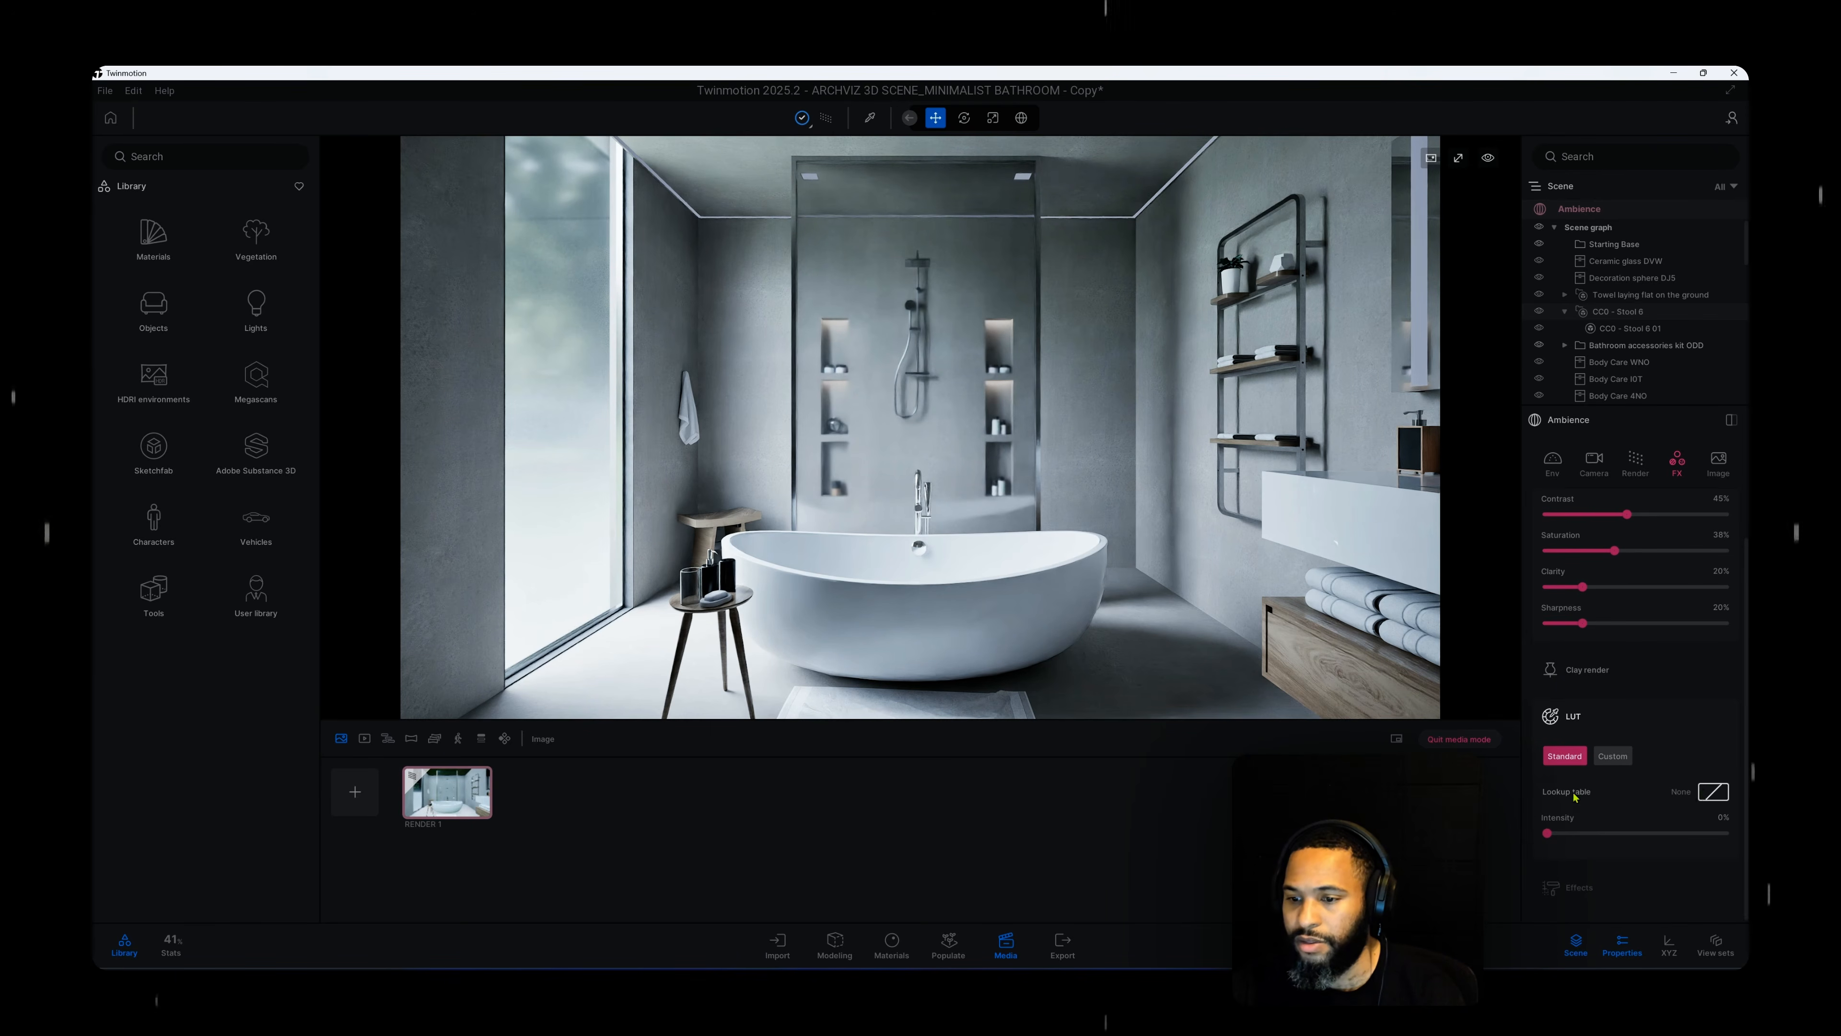
left_click(1712, 794)
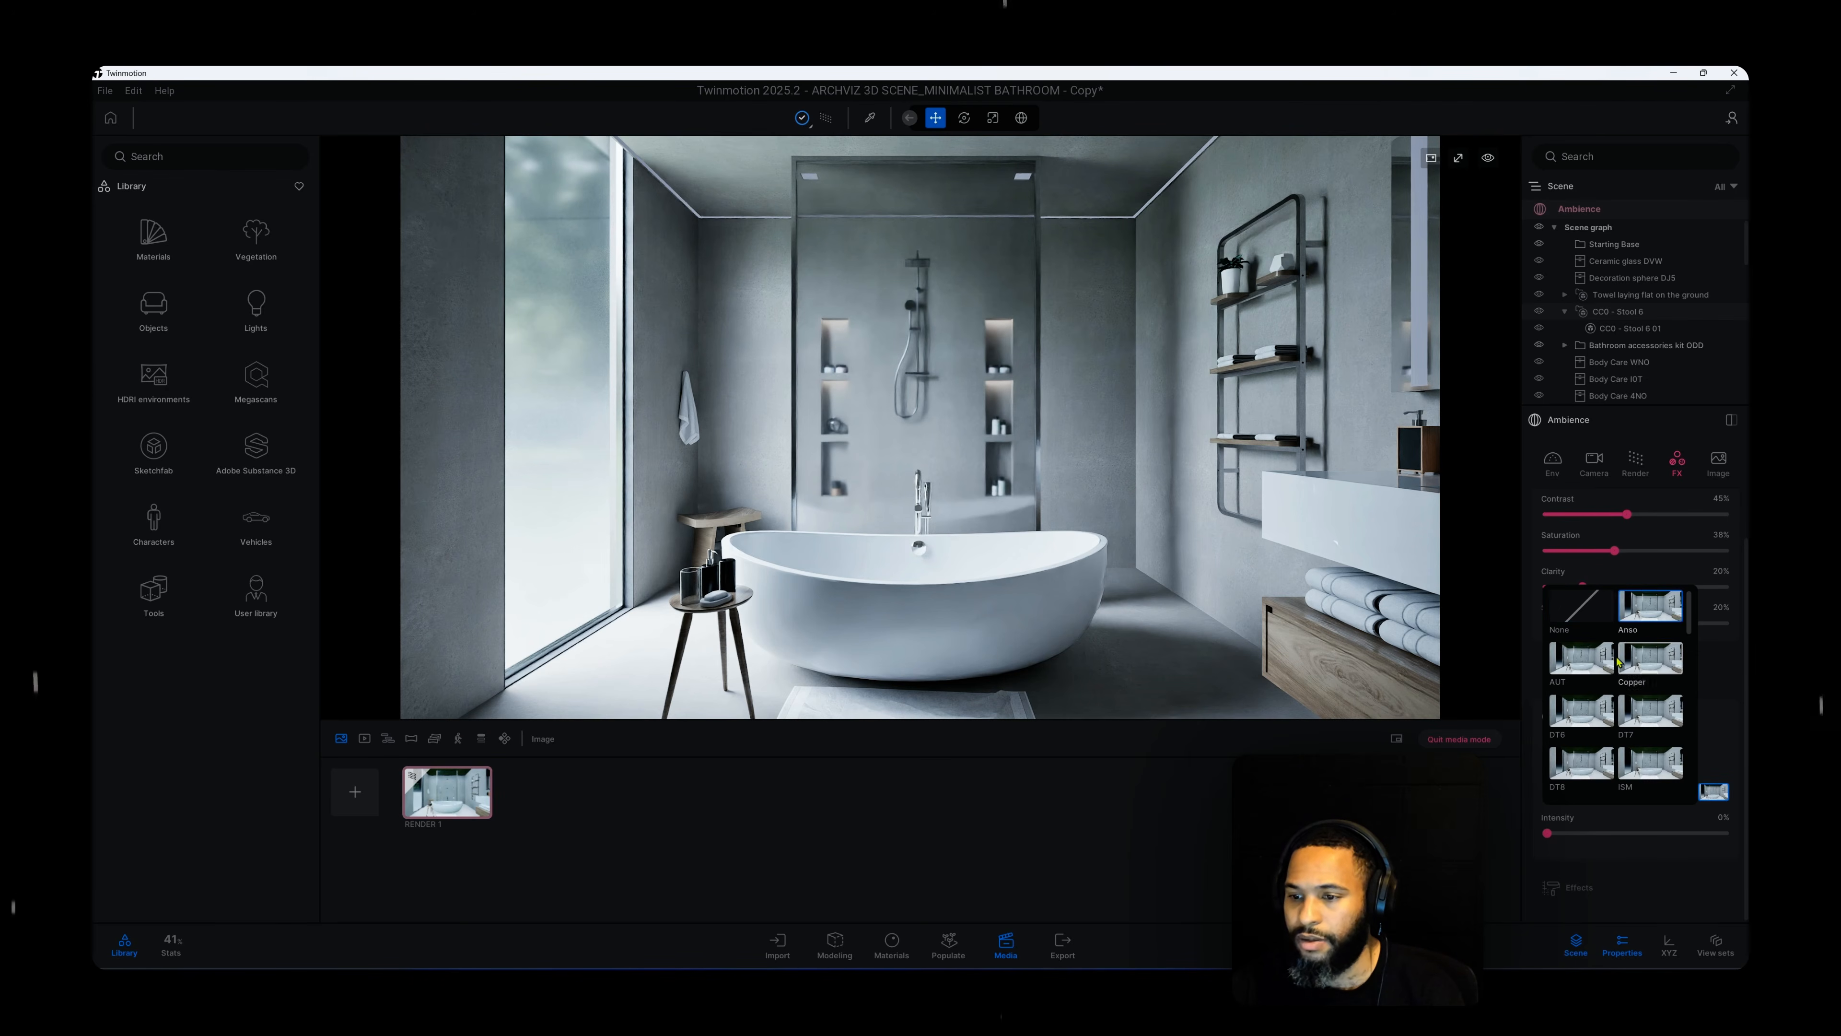
left_click(1624, 660)
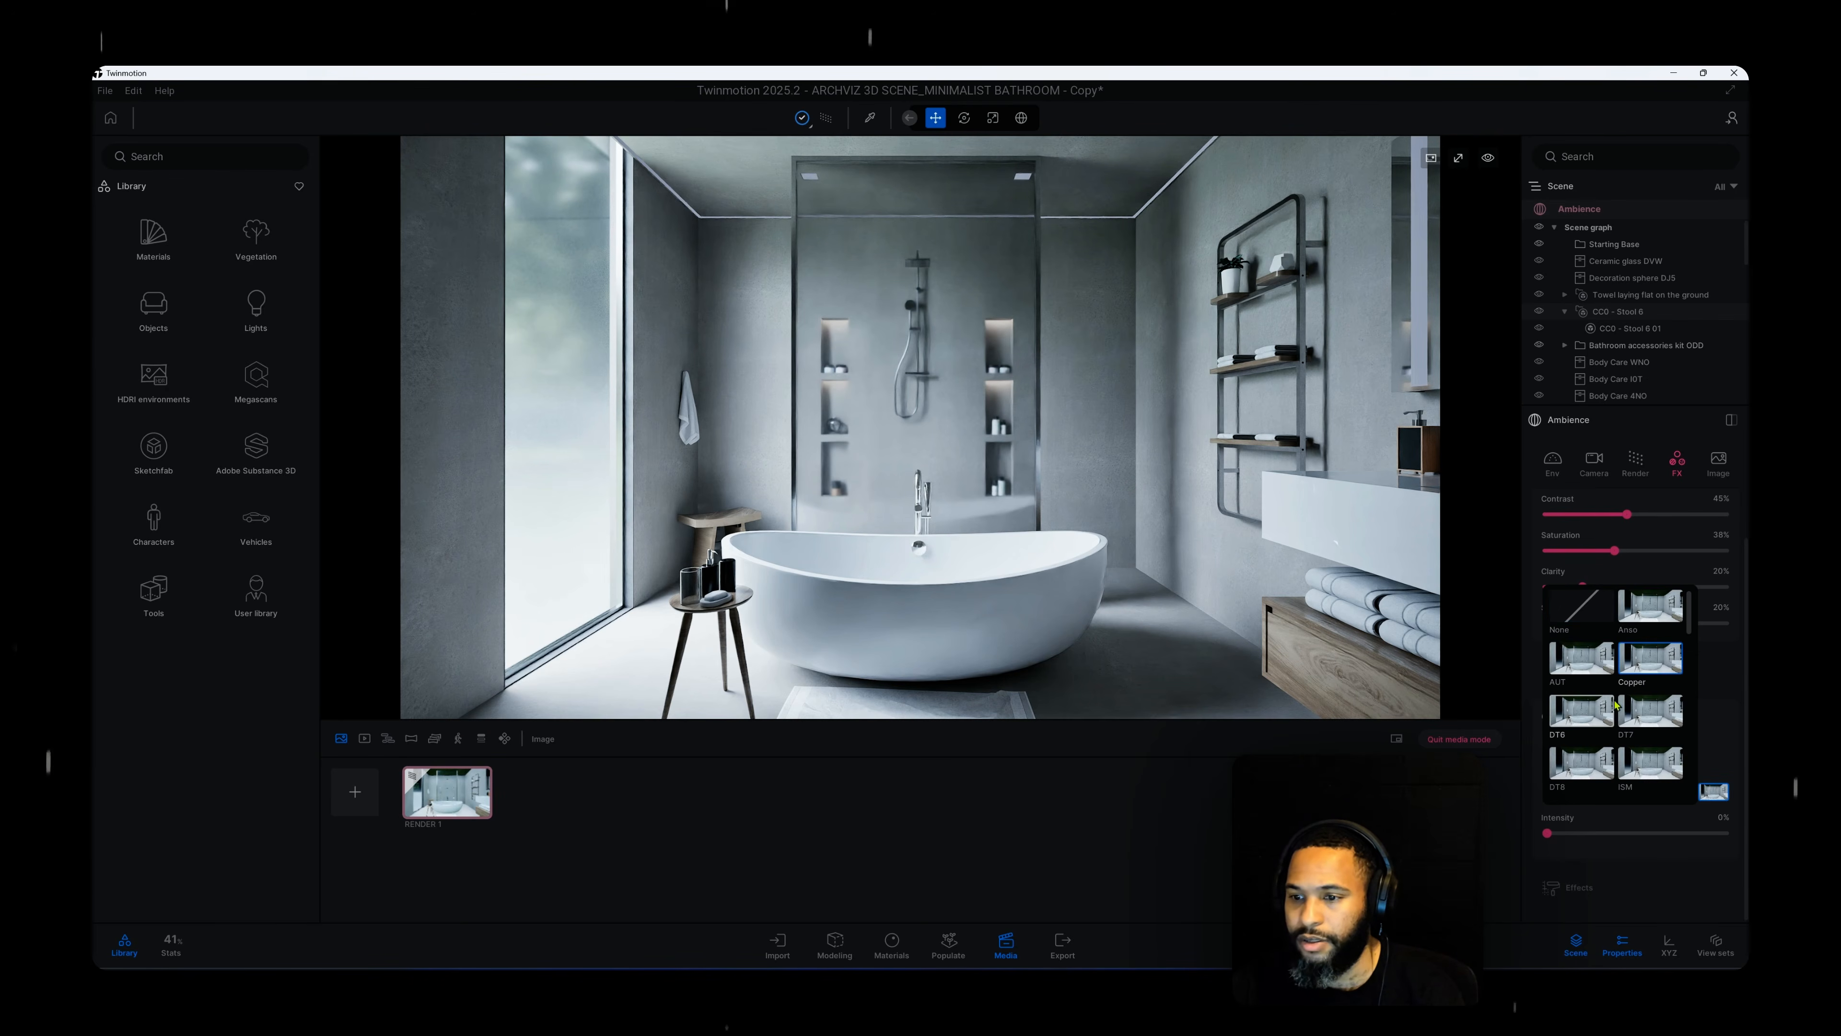
left_click(1649, 710)
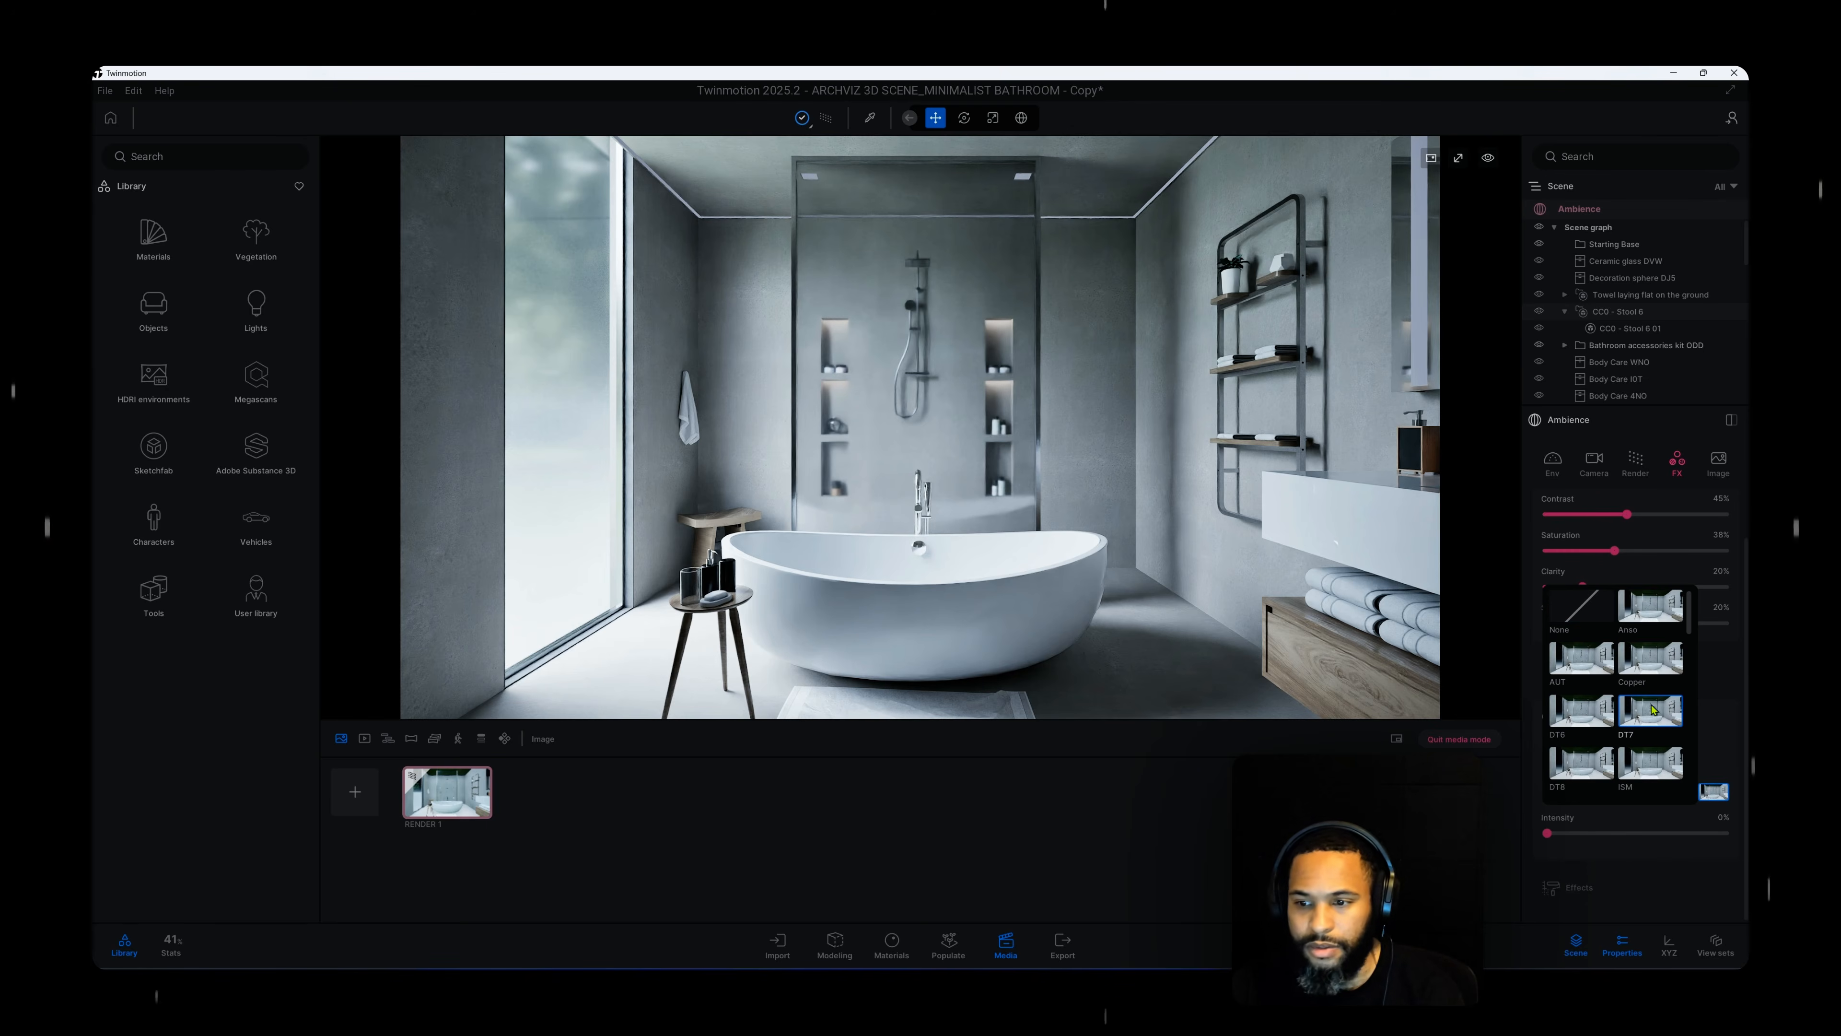
left_click(1725, 653)
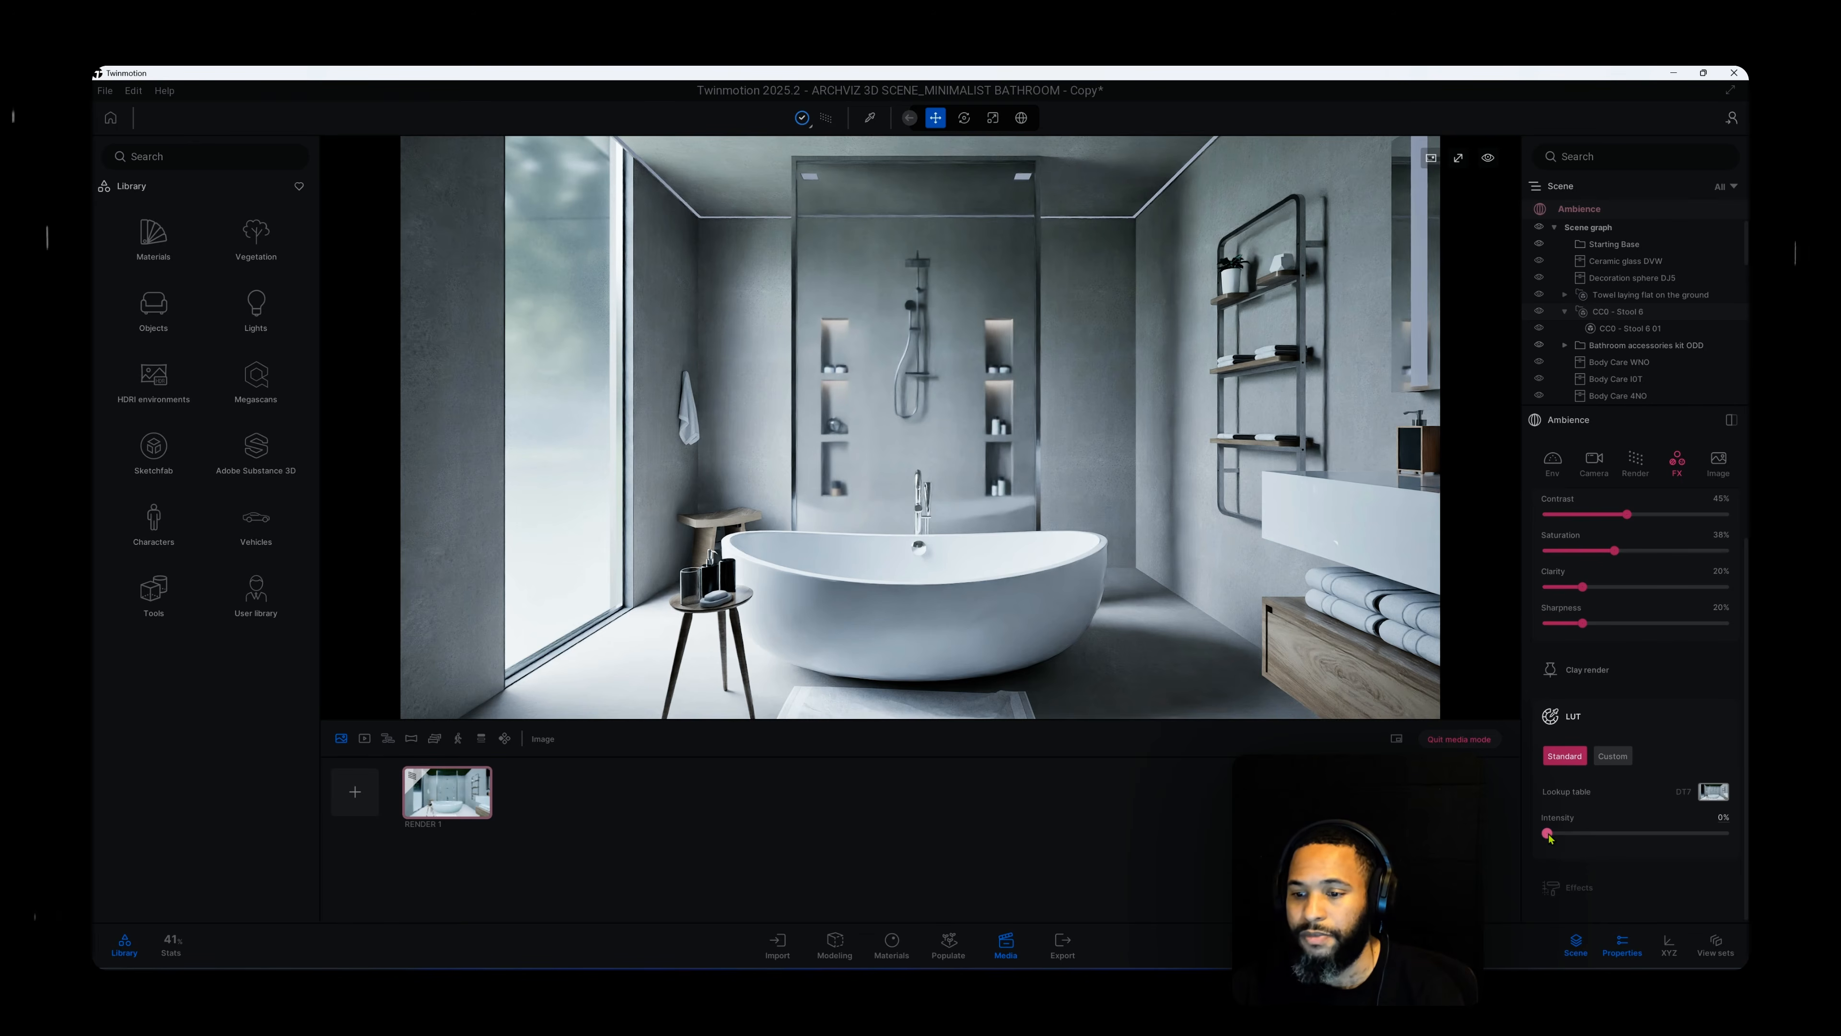
Raise the LUT intensity to 100%.
left_click_drag(1616, 833, 1637, 833)
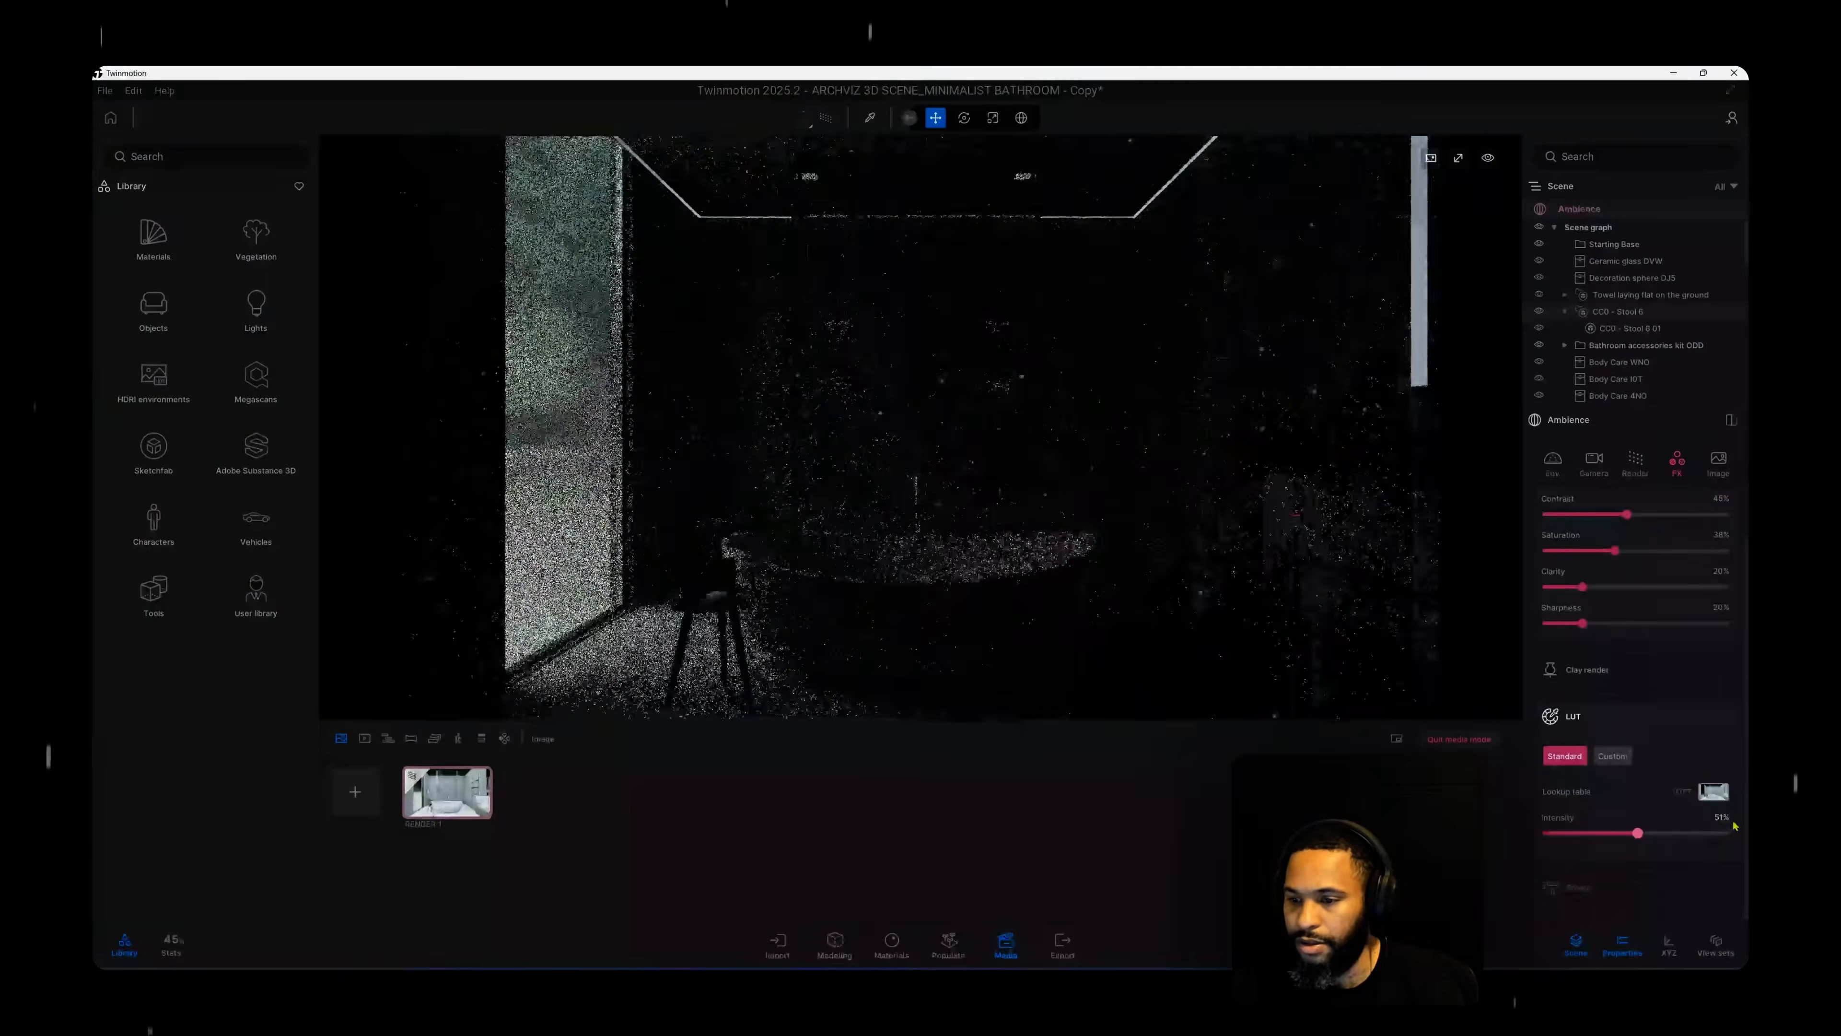
double_click(1722, 817)
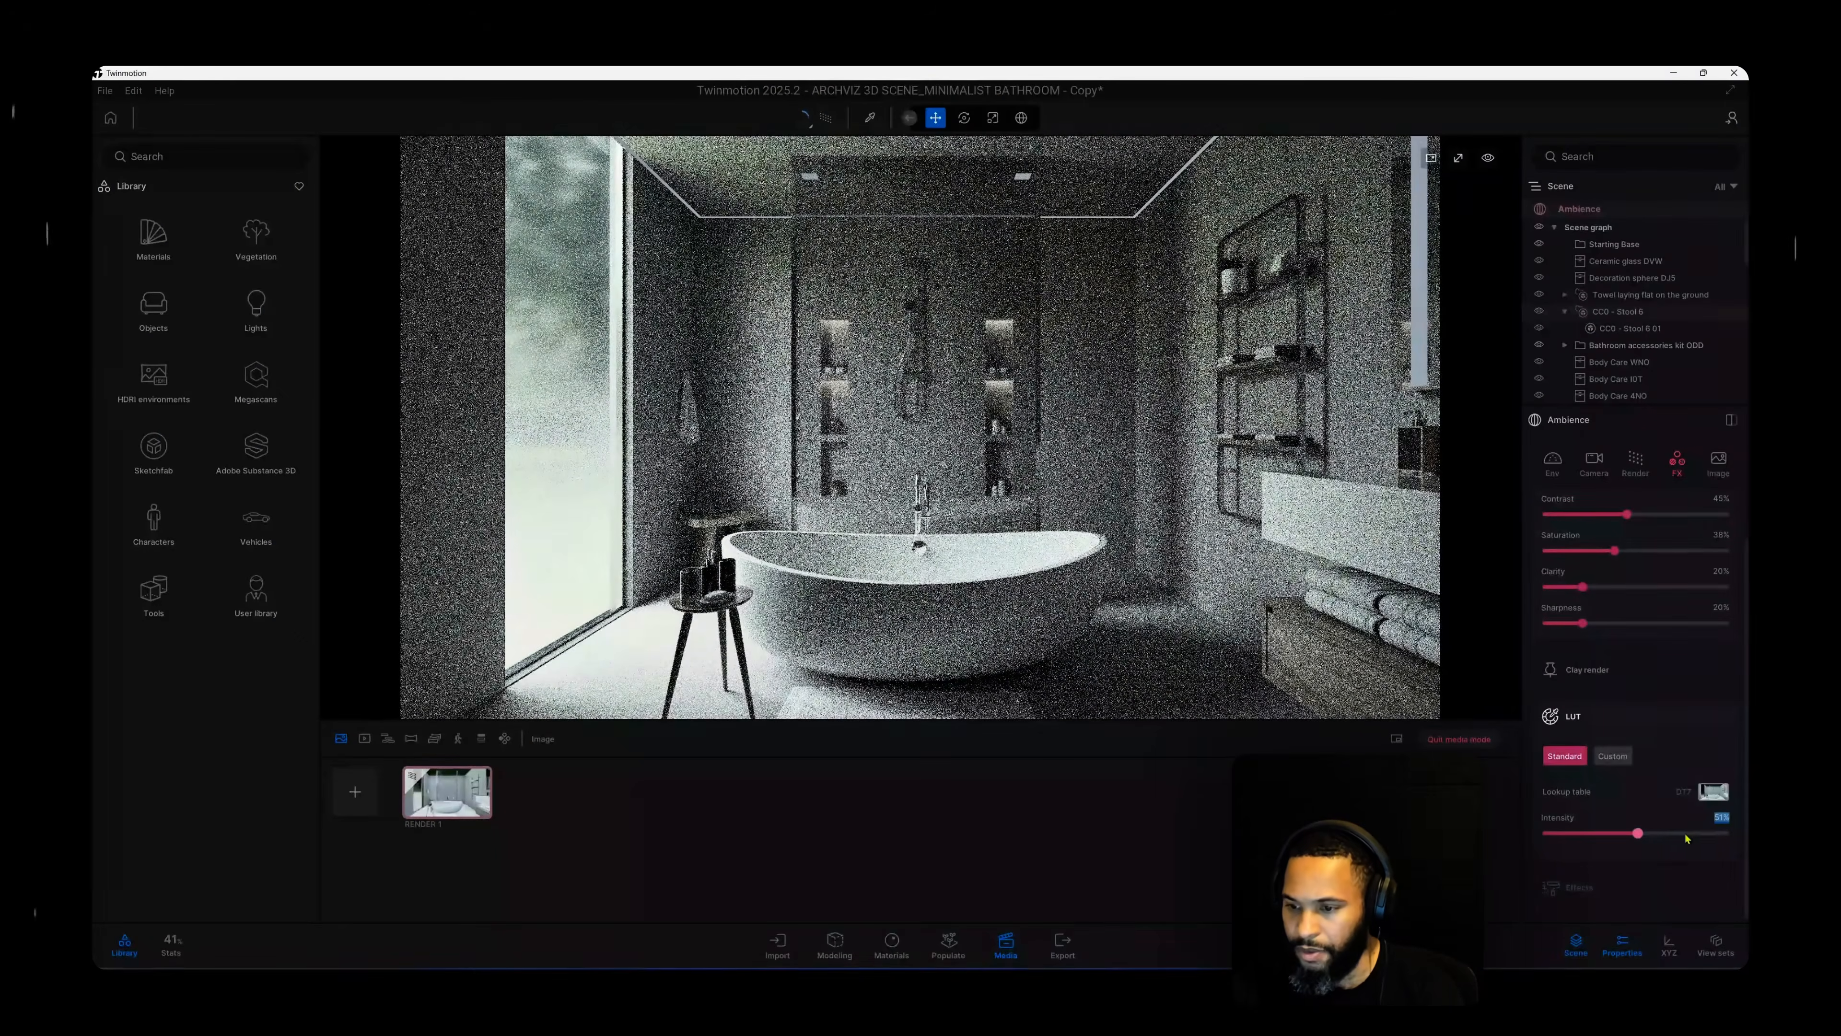
left_click_drag(1637, 833, 1728, 833)
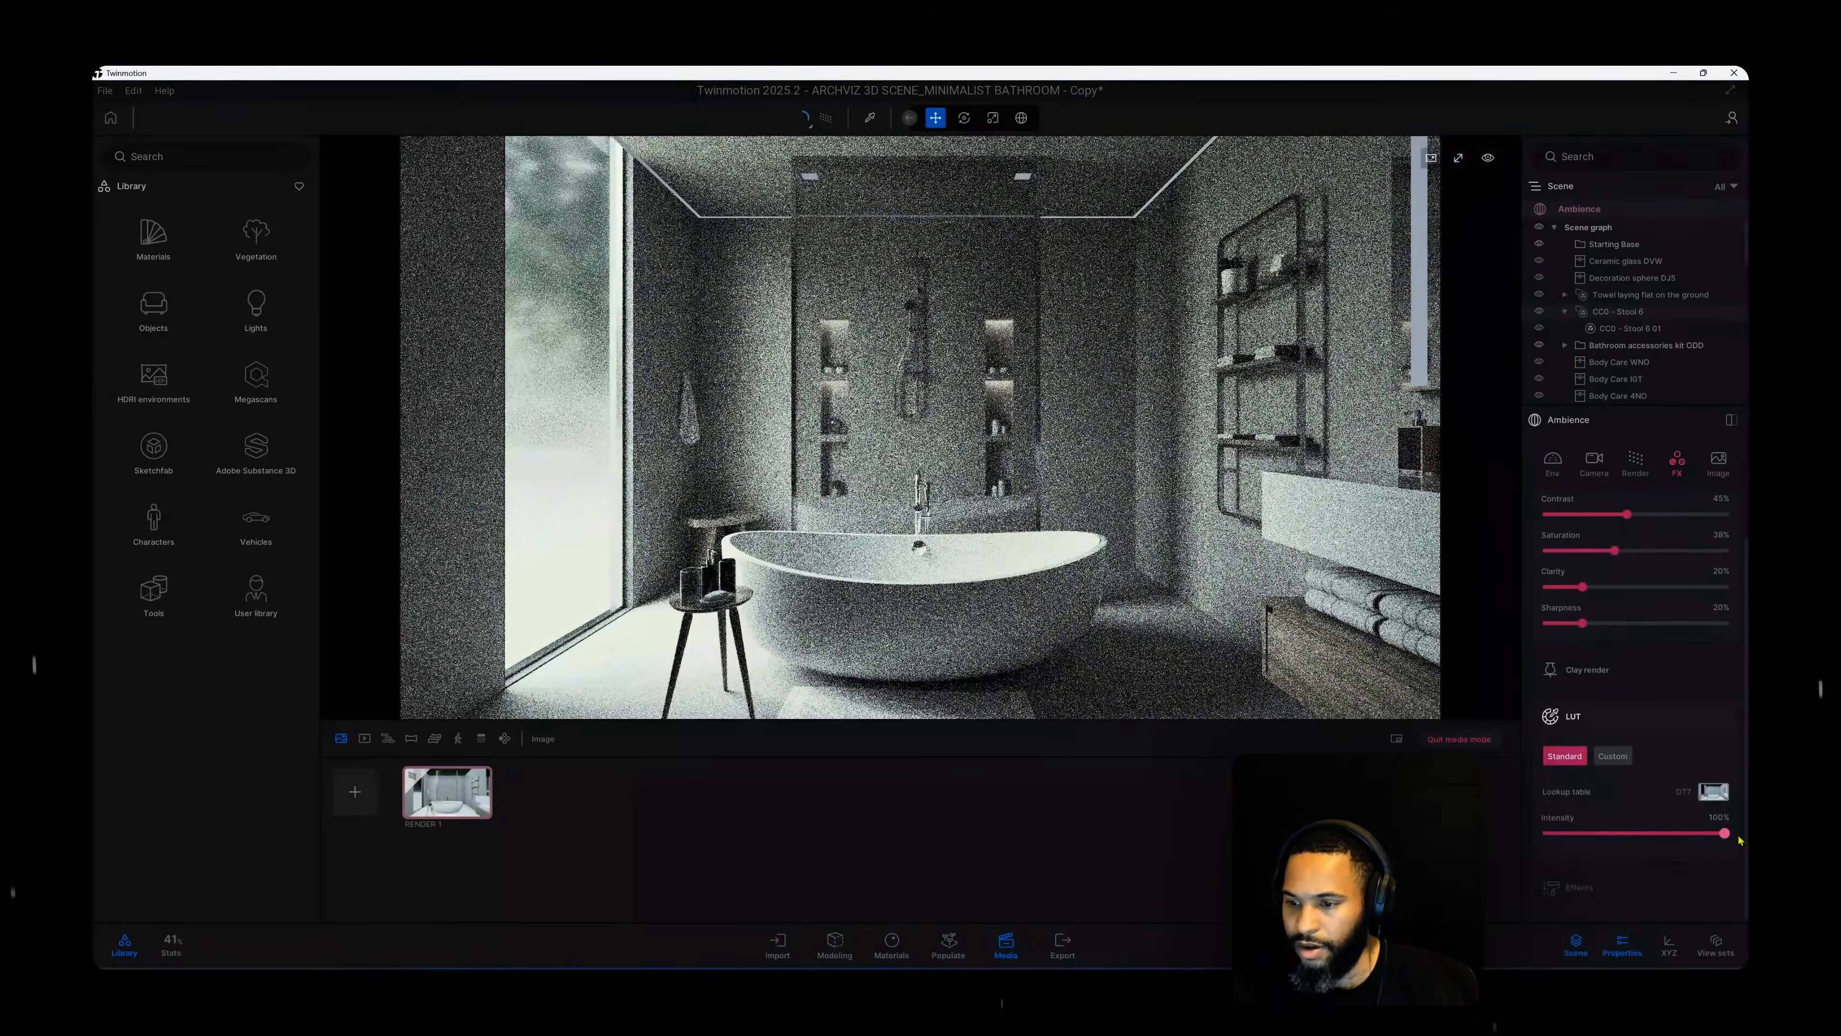
Preview other standard lookup tables on the render, including Copper, AUT, DT6, ISM and Black and White.
left_click(1715, 794)
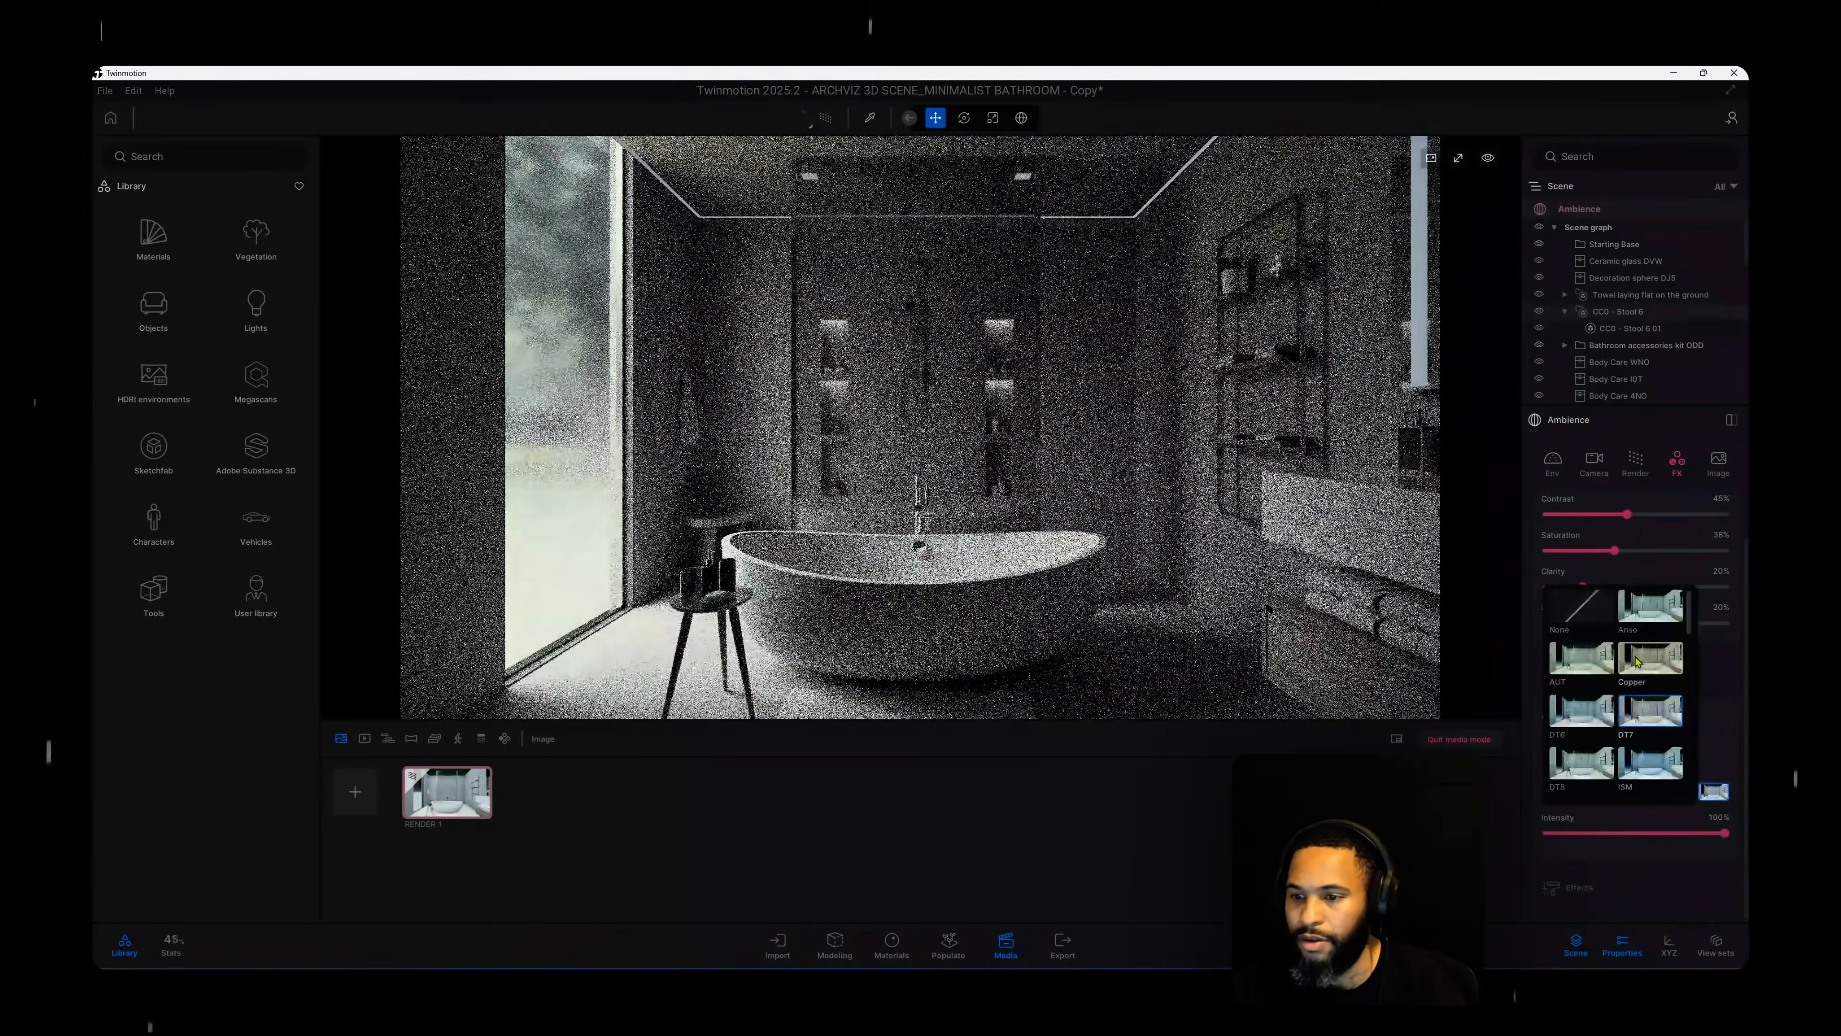
left_click(1637, 661)
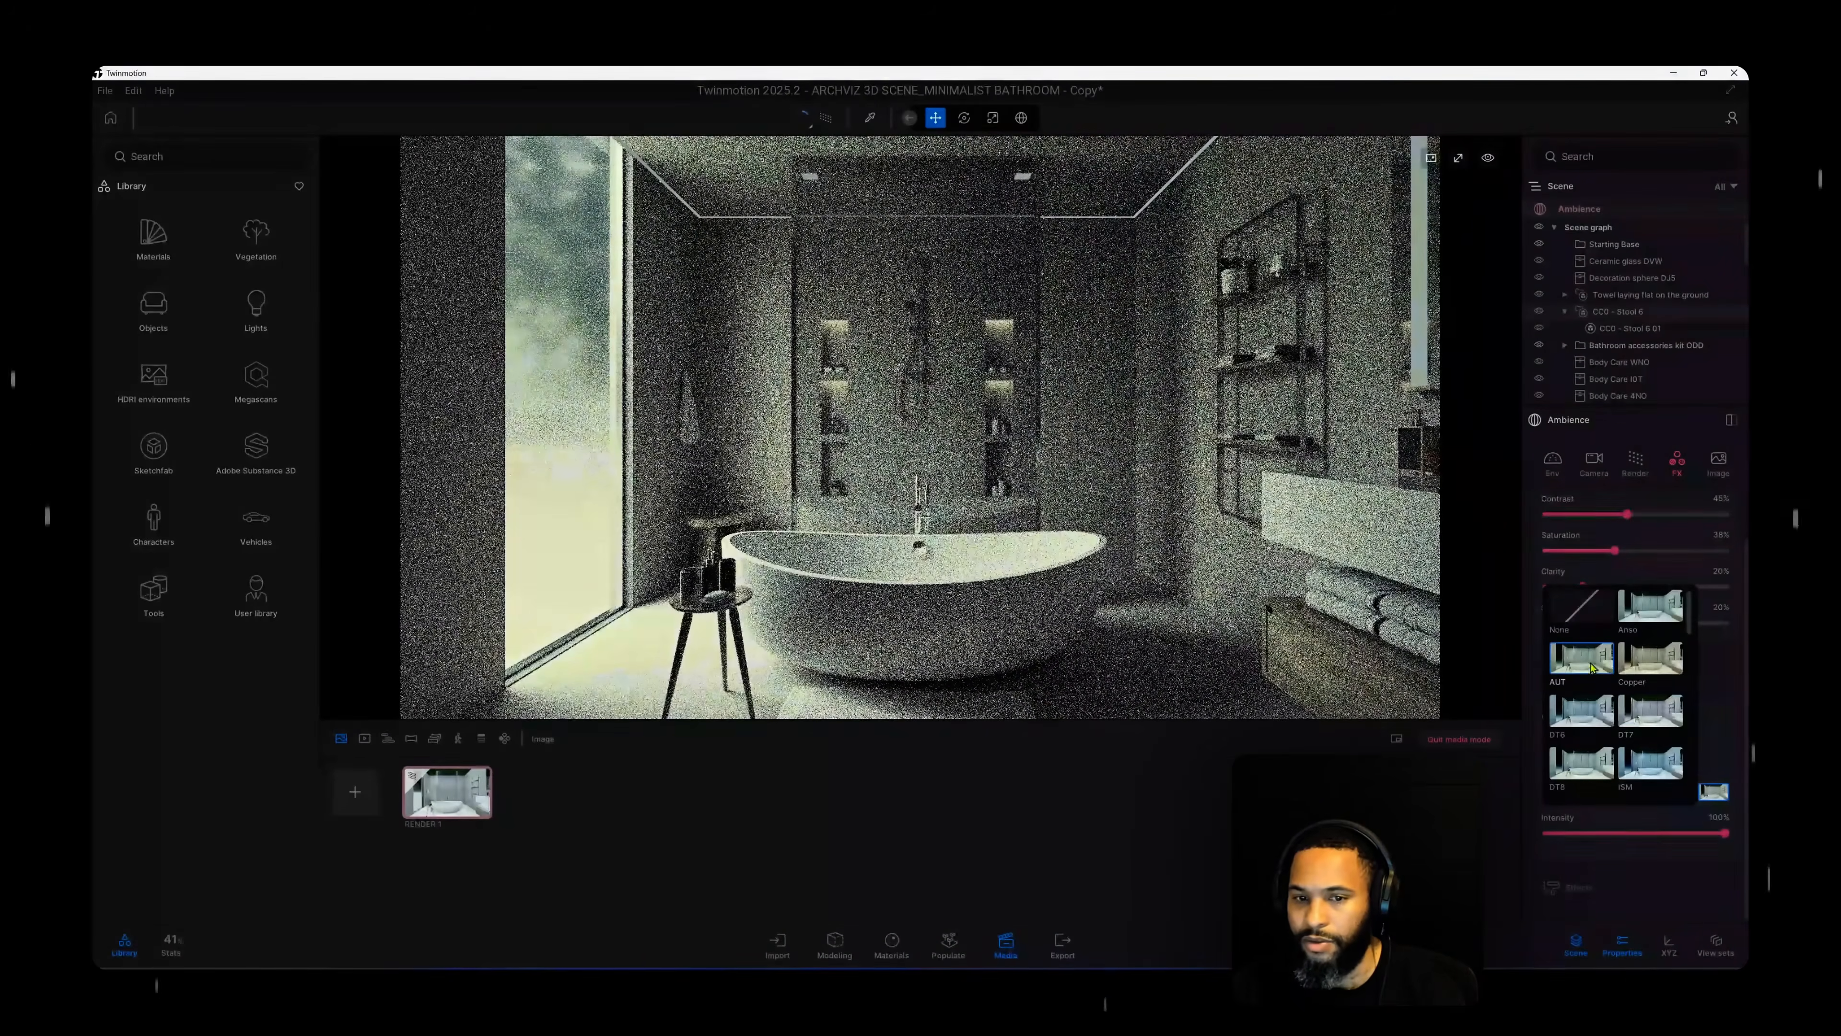
left_click(1595, 712)
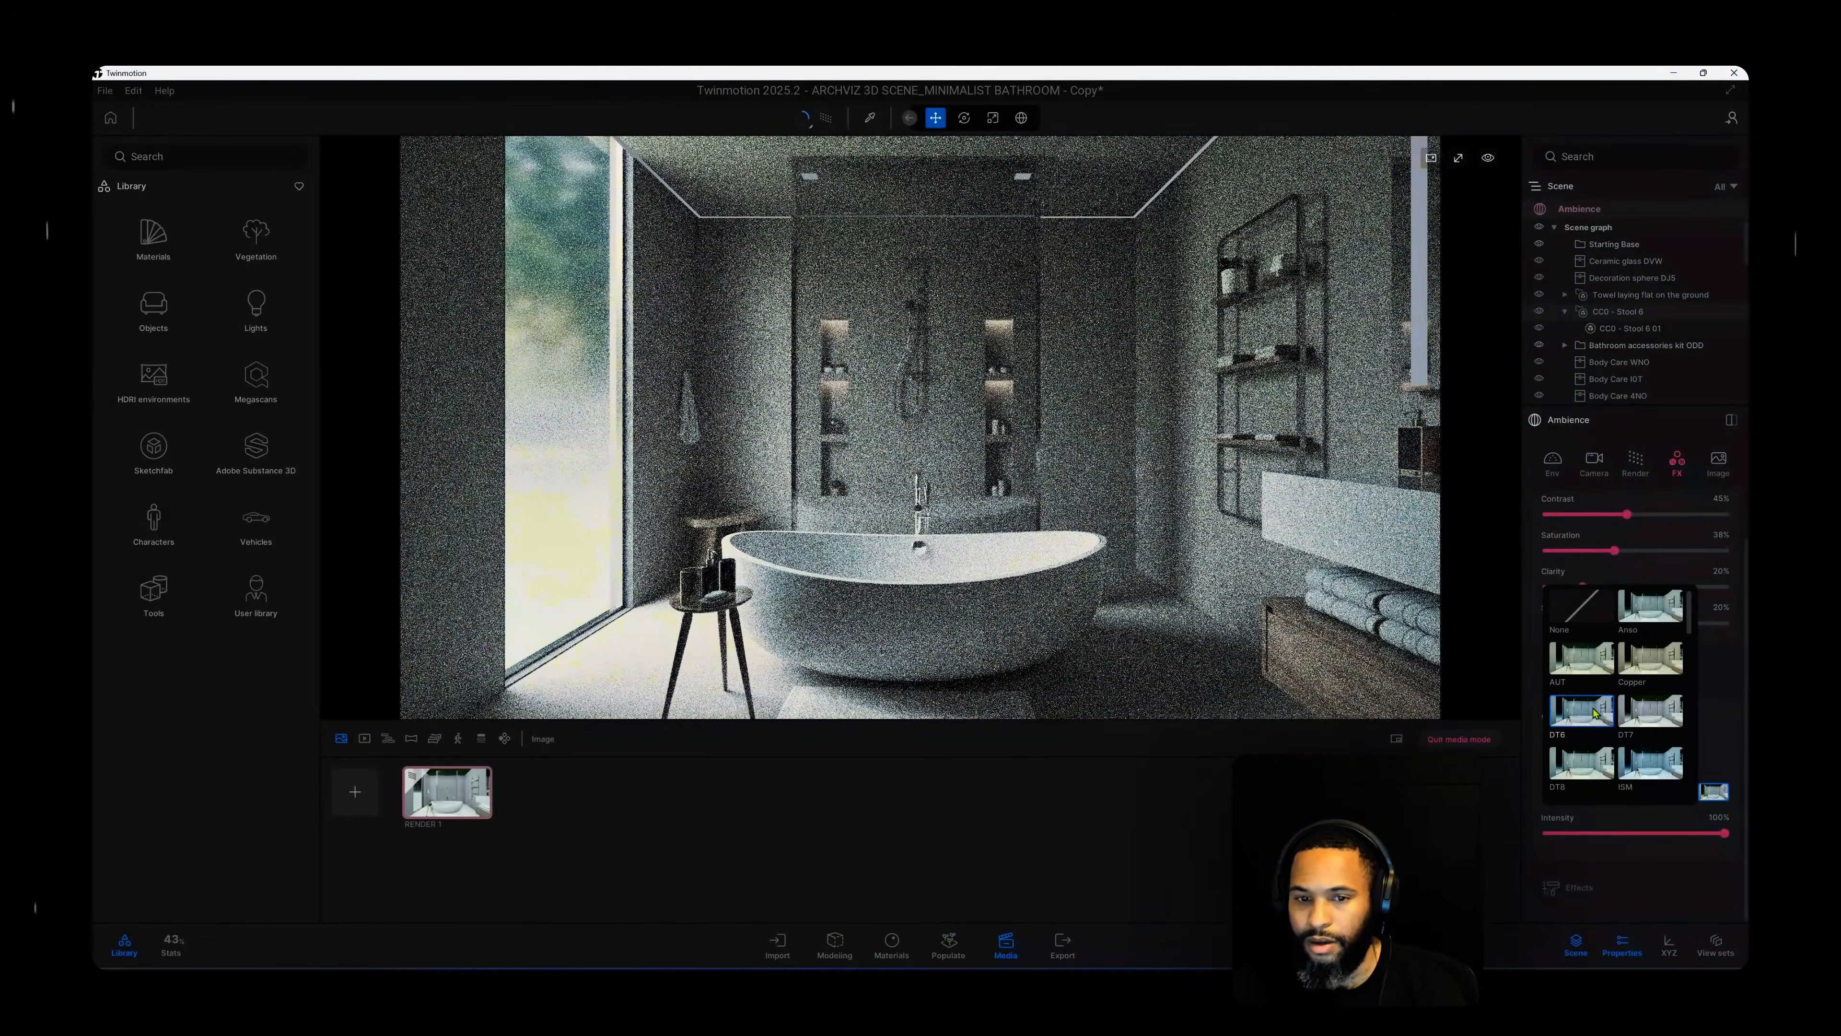
scroll(1587, 743, "down", 1)
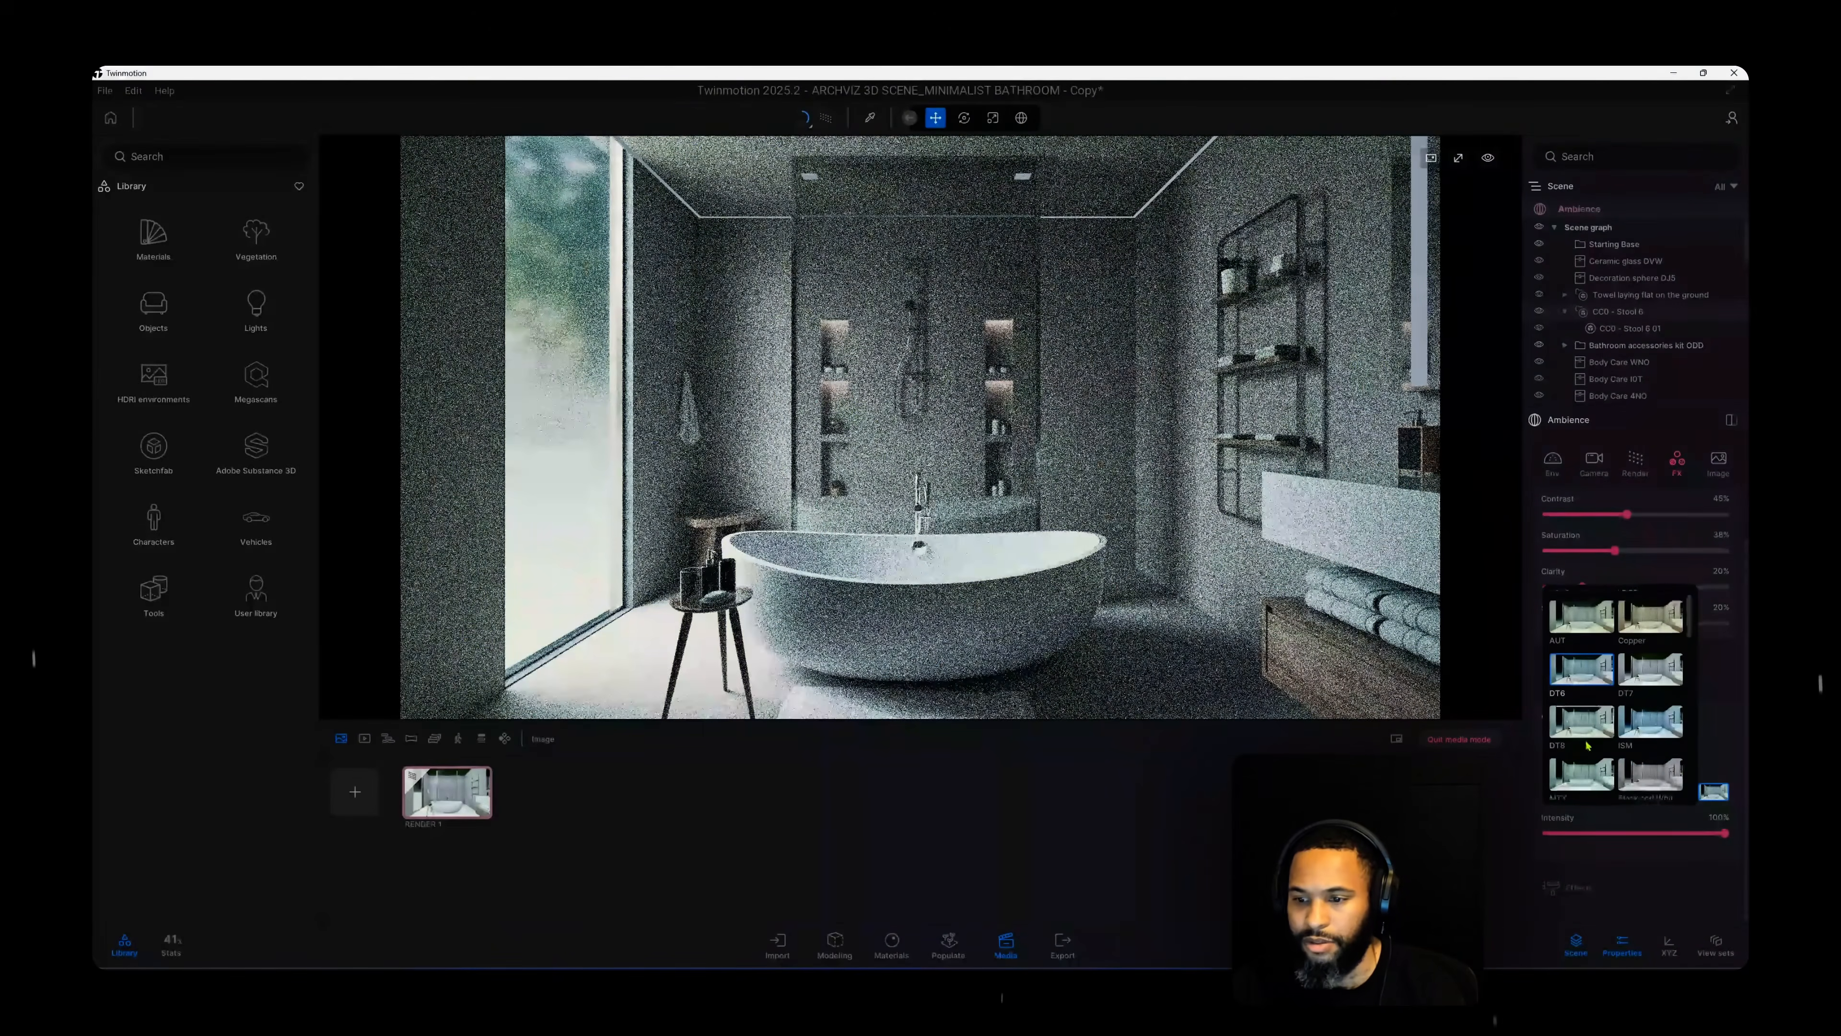
left_click(1582, 771)
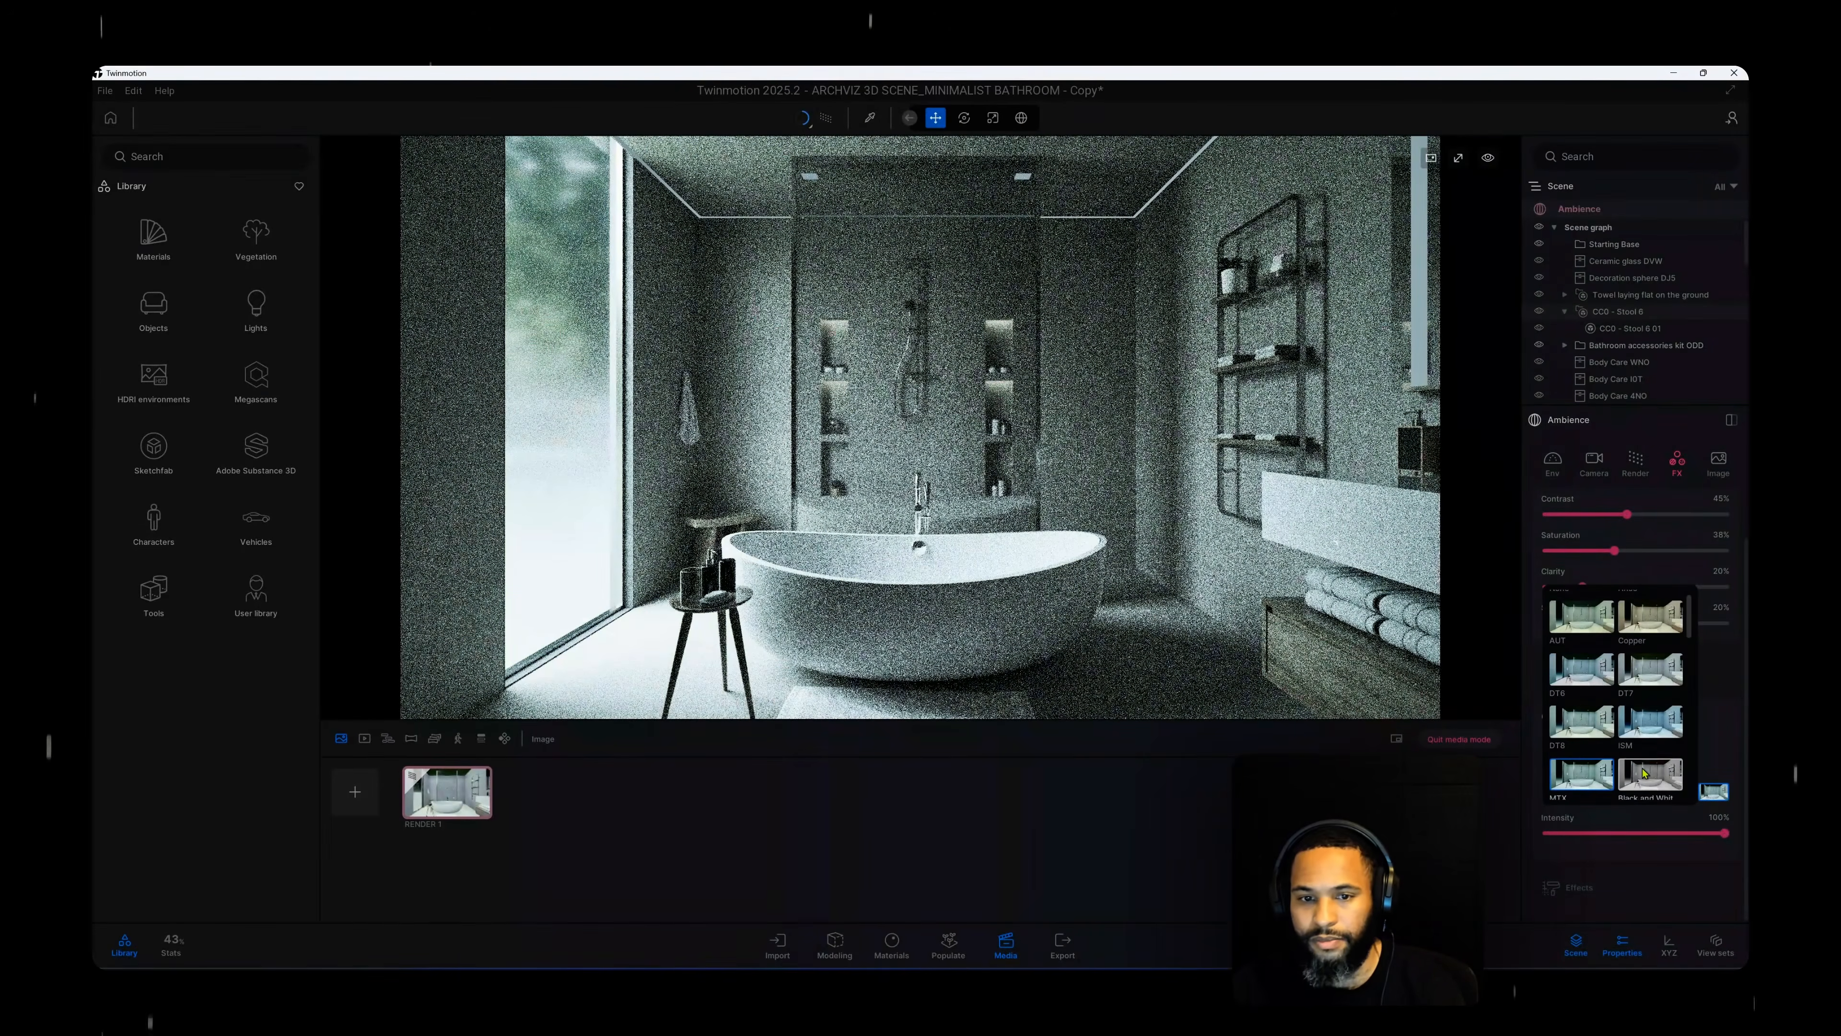
scroll(1639, 718, "down", 1)
left_click(1653, 689)
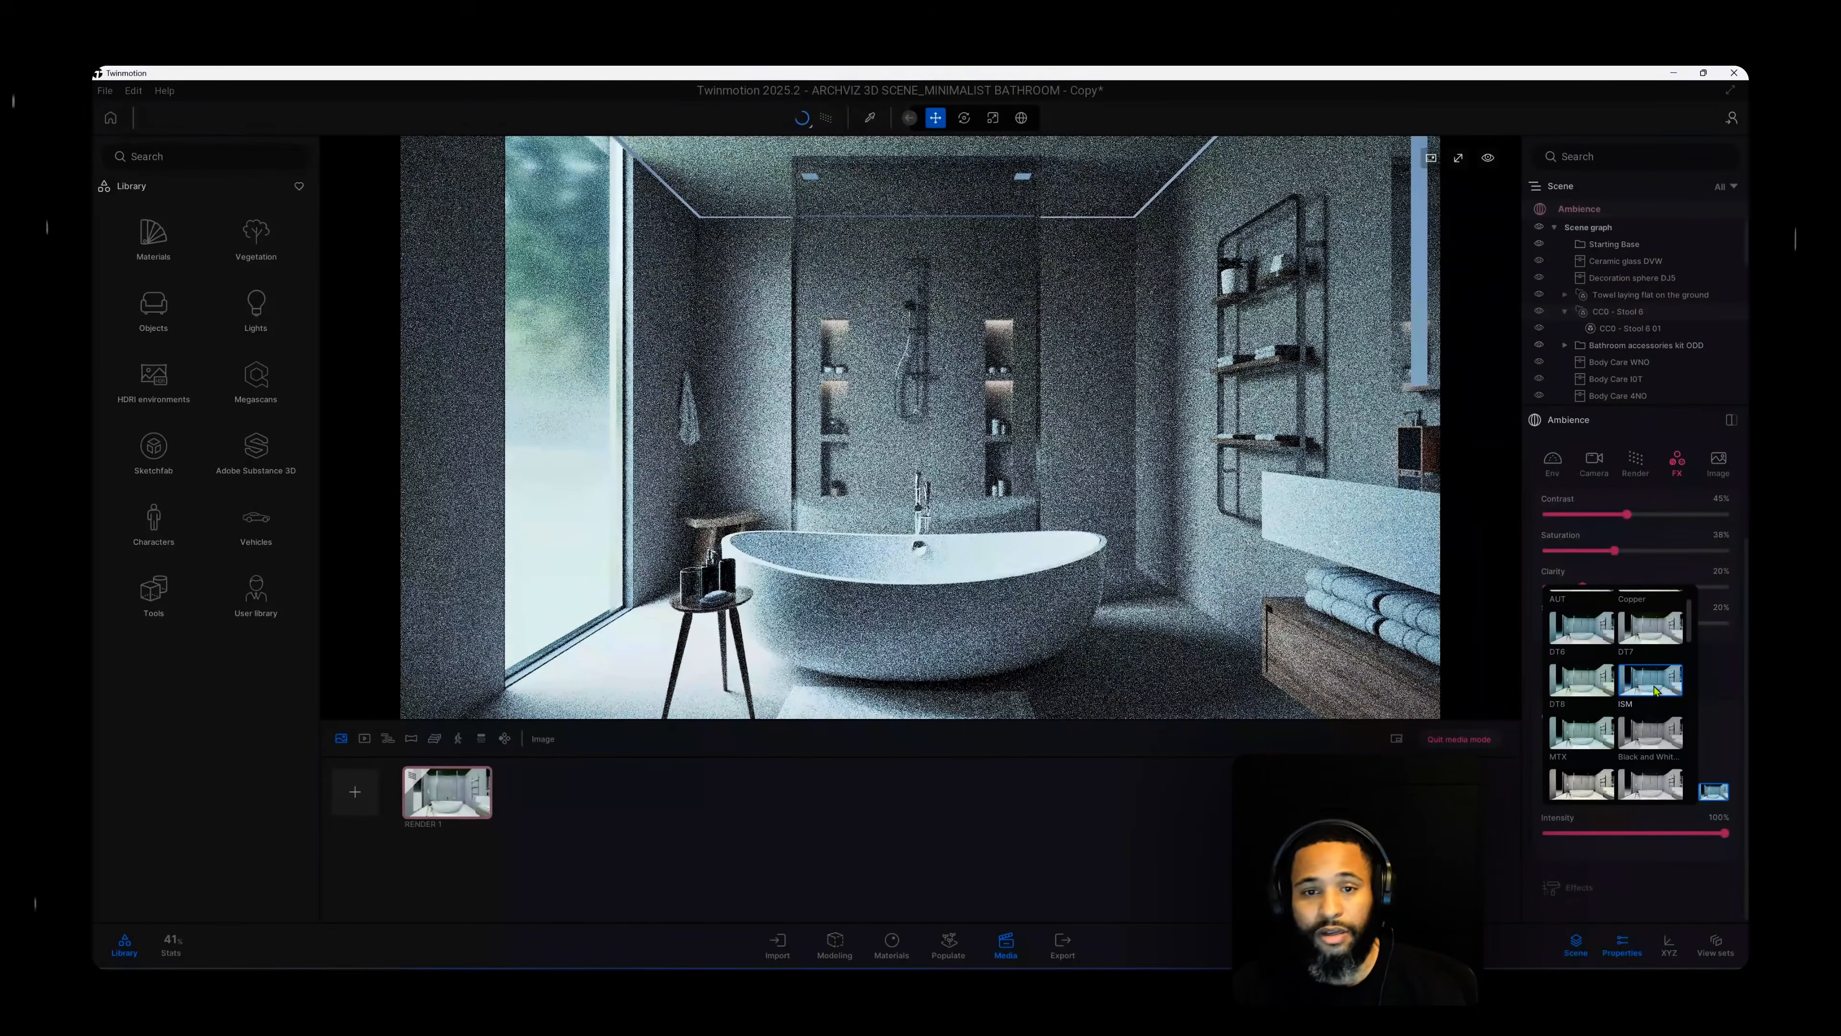
left_click(1647, 731)
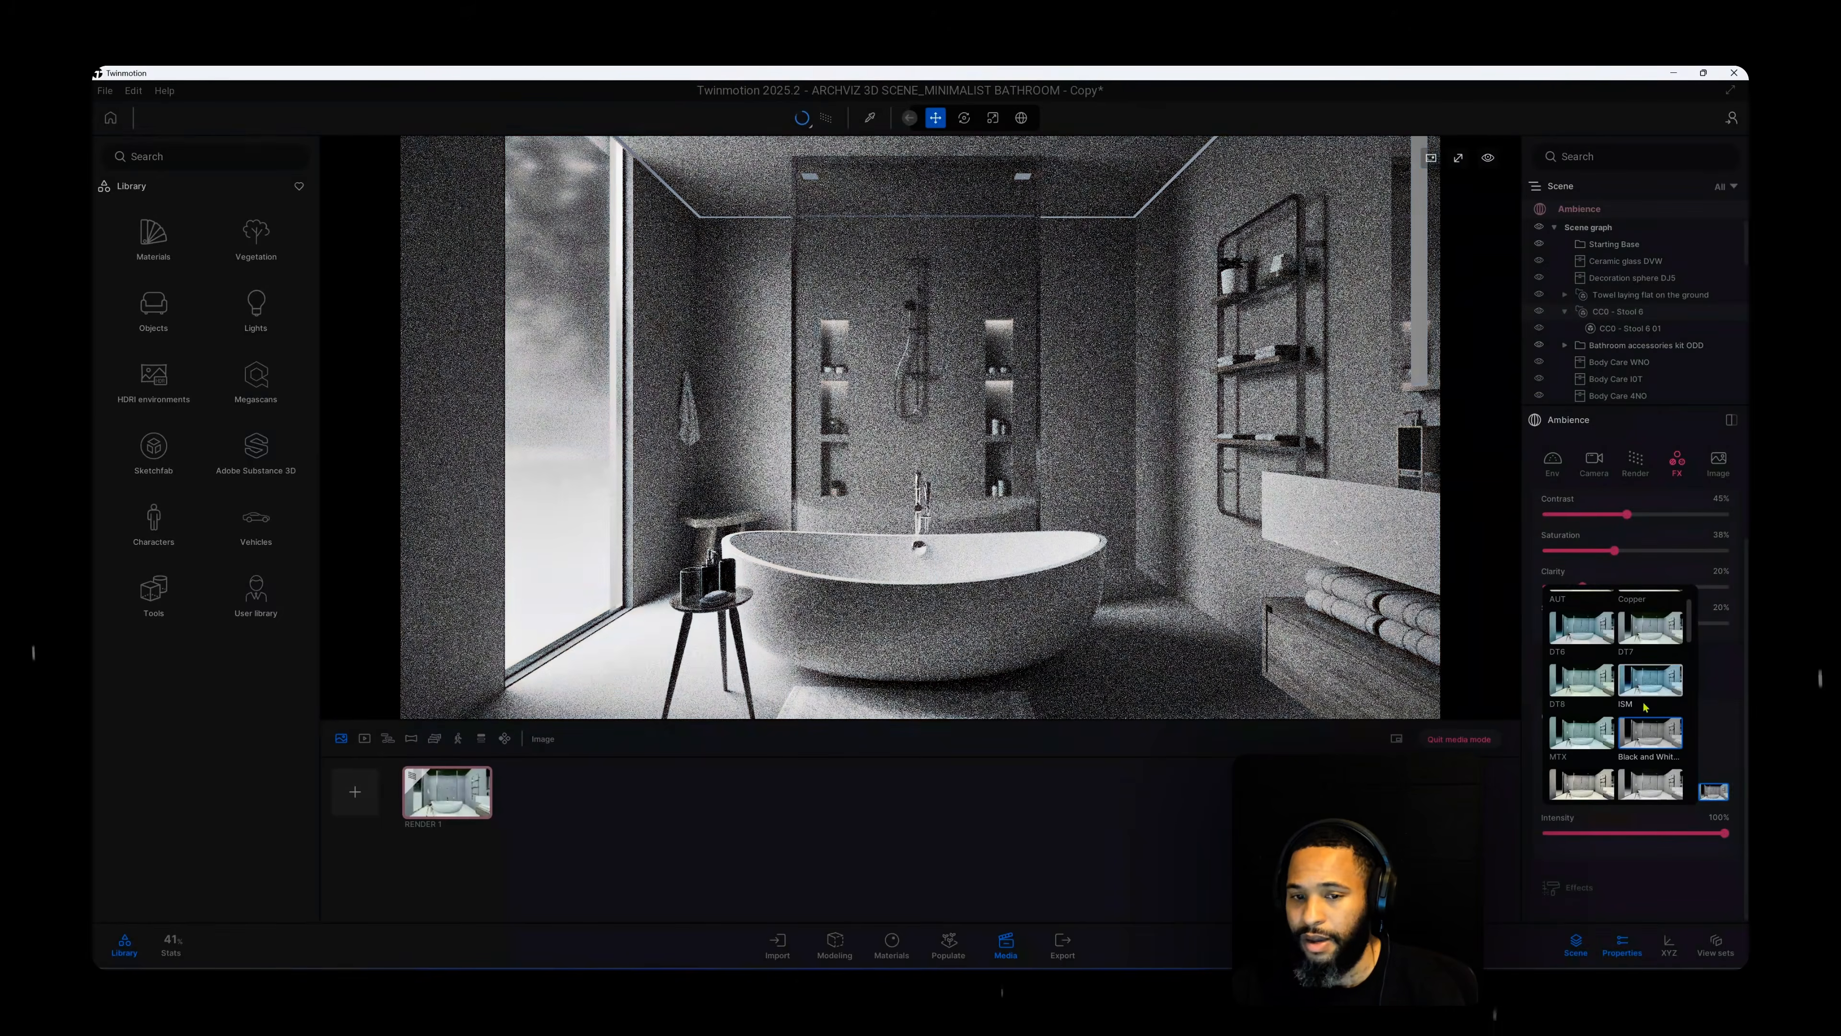
scroll(1646, 707, "down", 1)
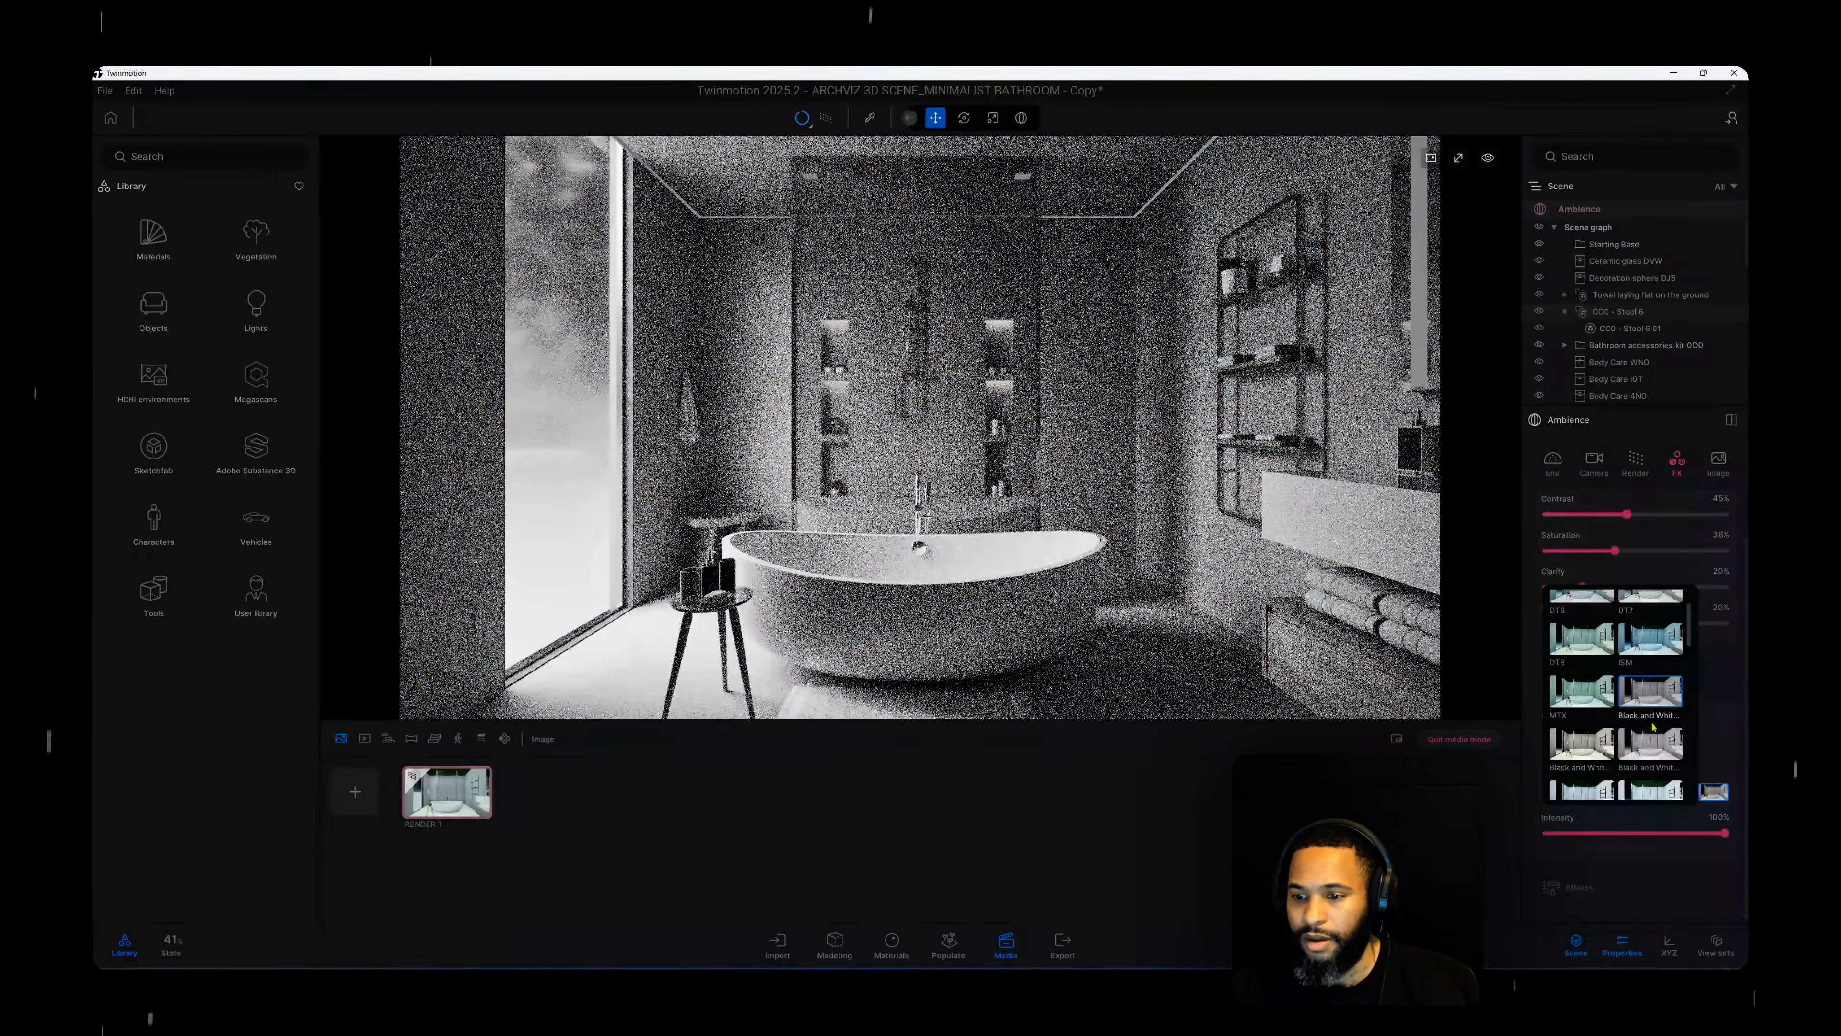
scroll(1648, 718, "down", 2)
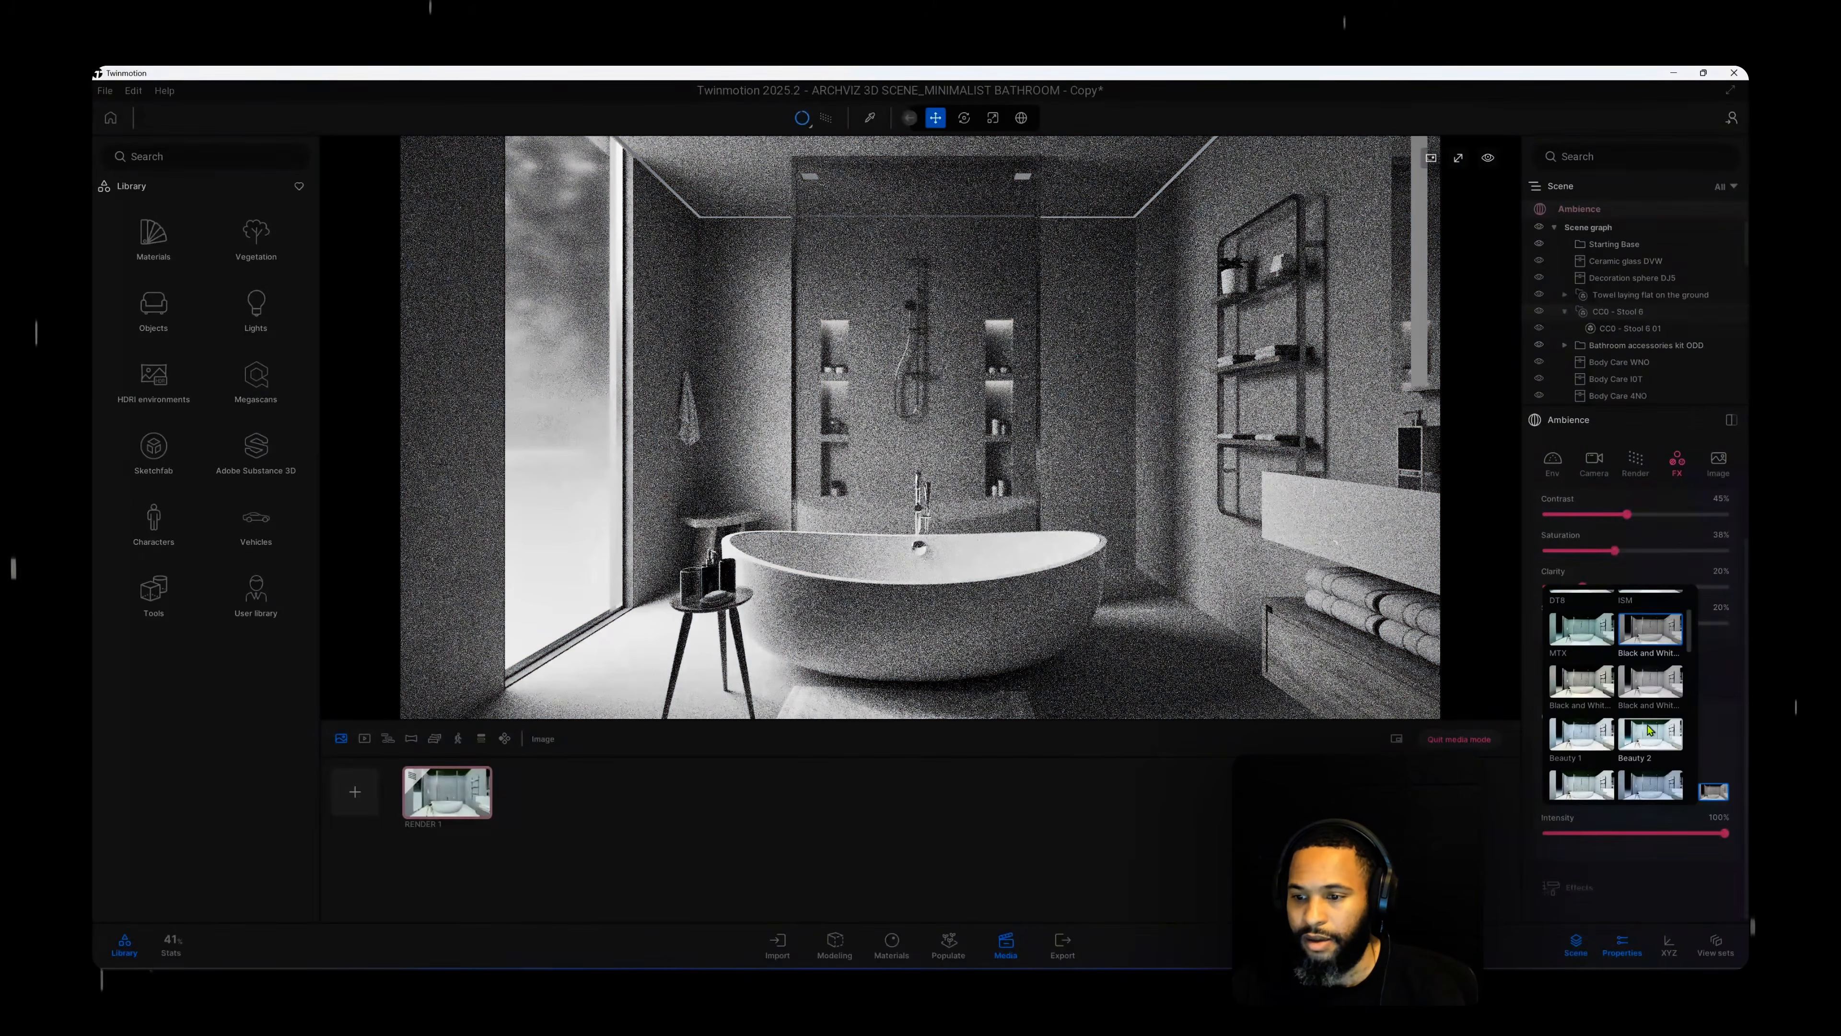
Compare the Beauty 1 and Beauty 2 lookup tables and apply Beauty 3 to the render.
left_click(1590, 734)
left_click(1649, 732)
scroll(1647, 725, "down", 2)
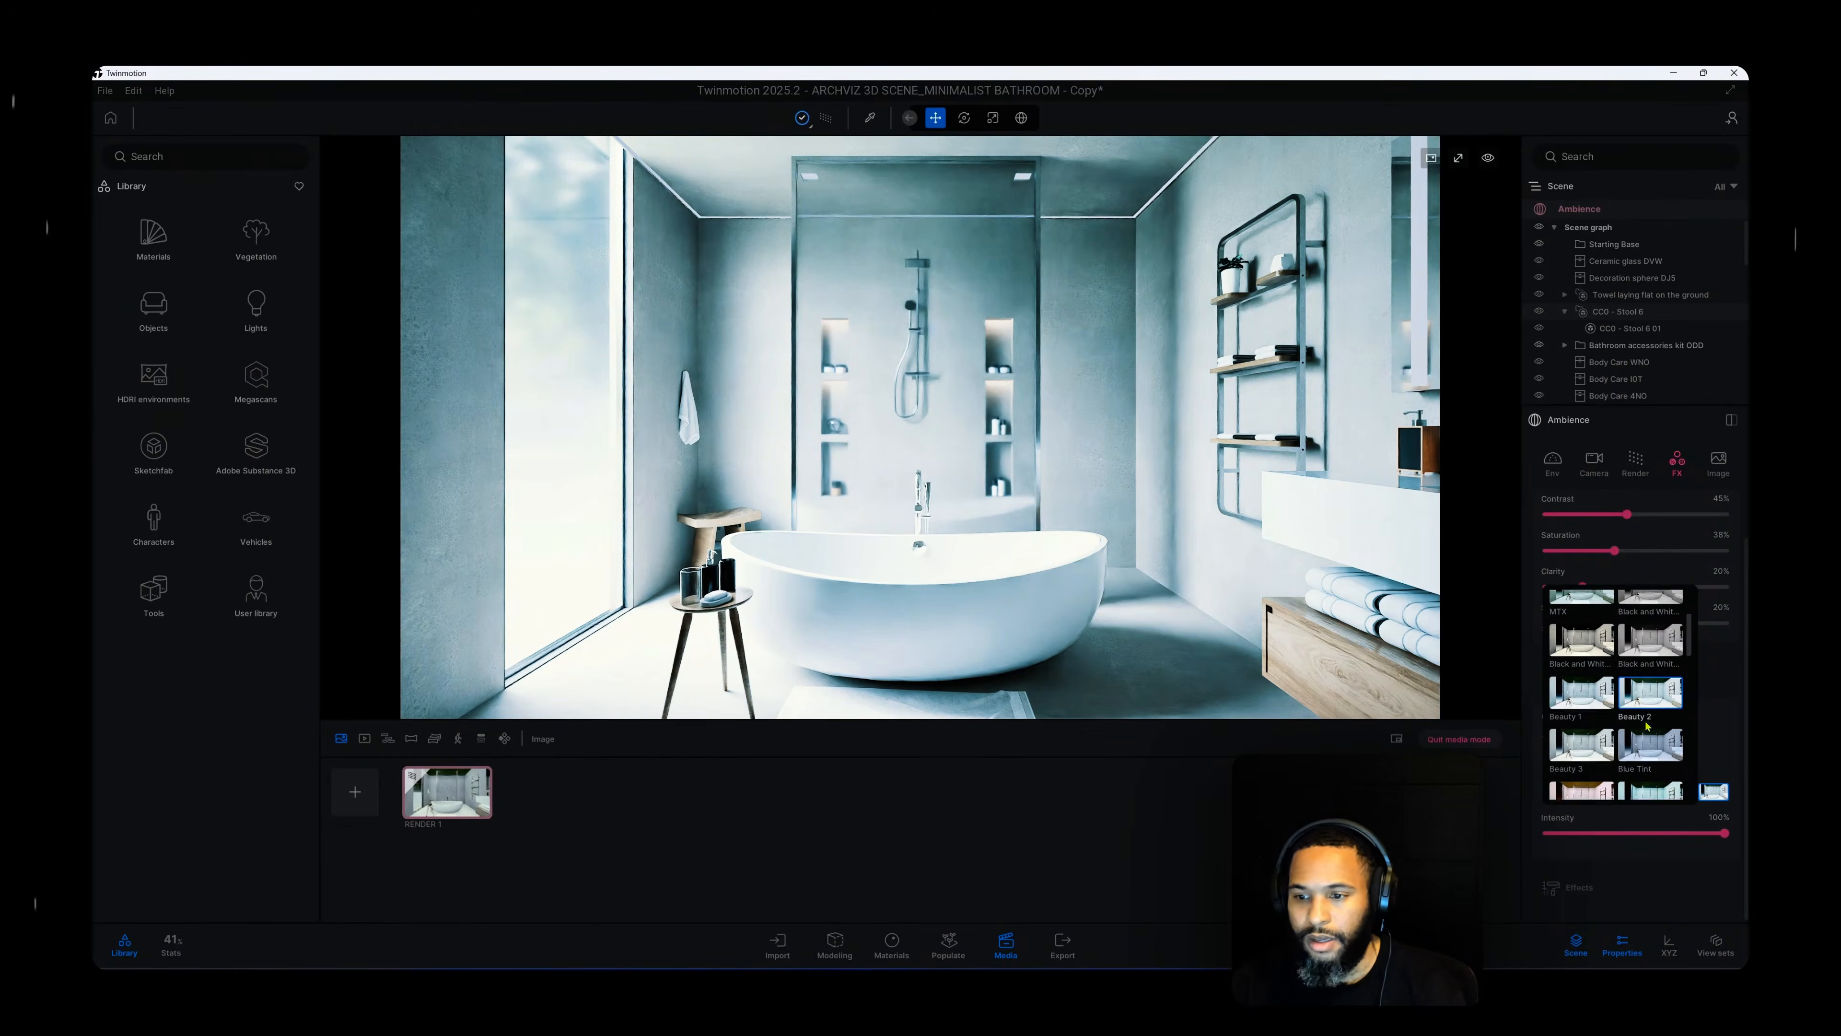
left_click(1594, 727)
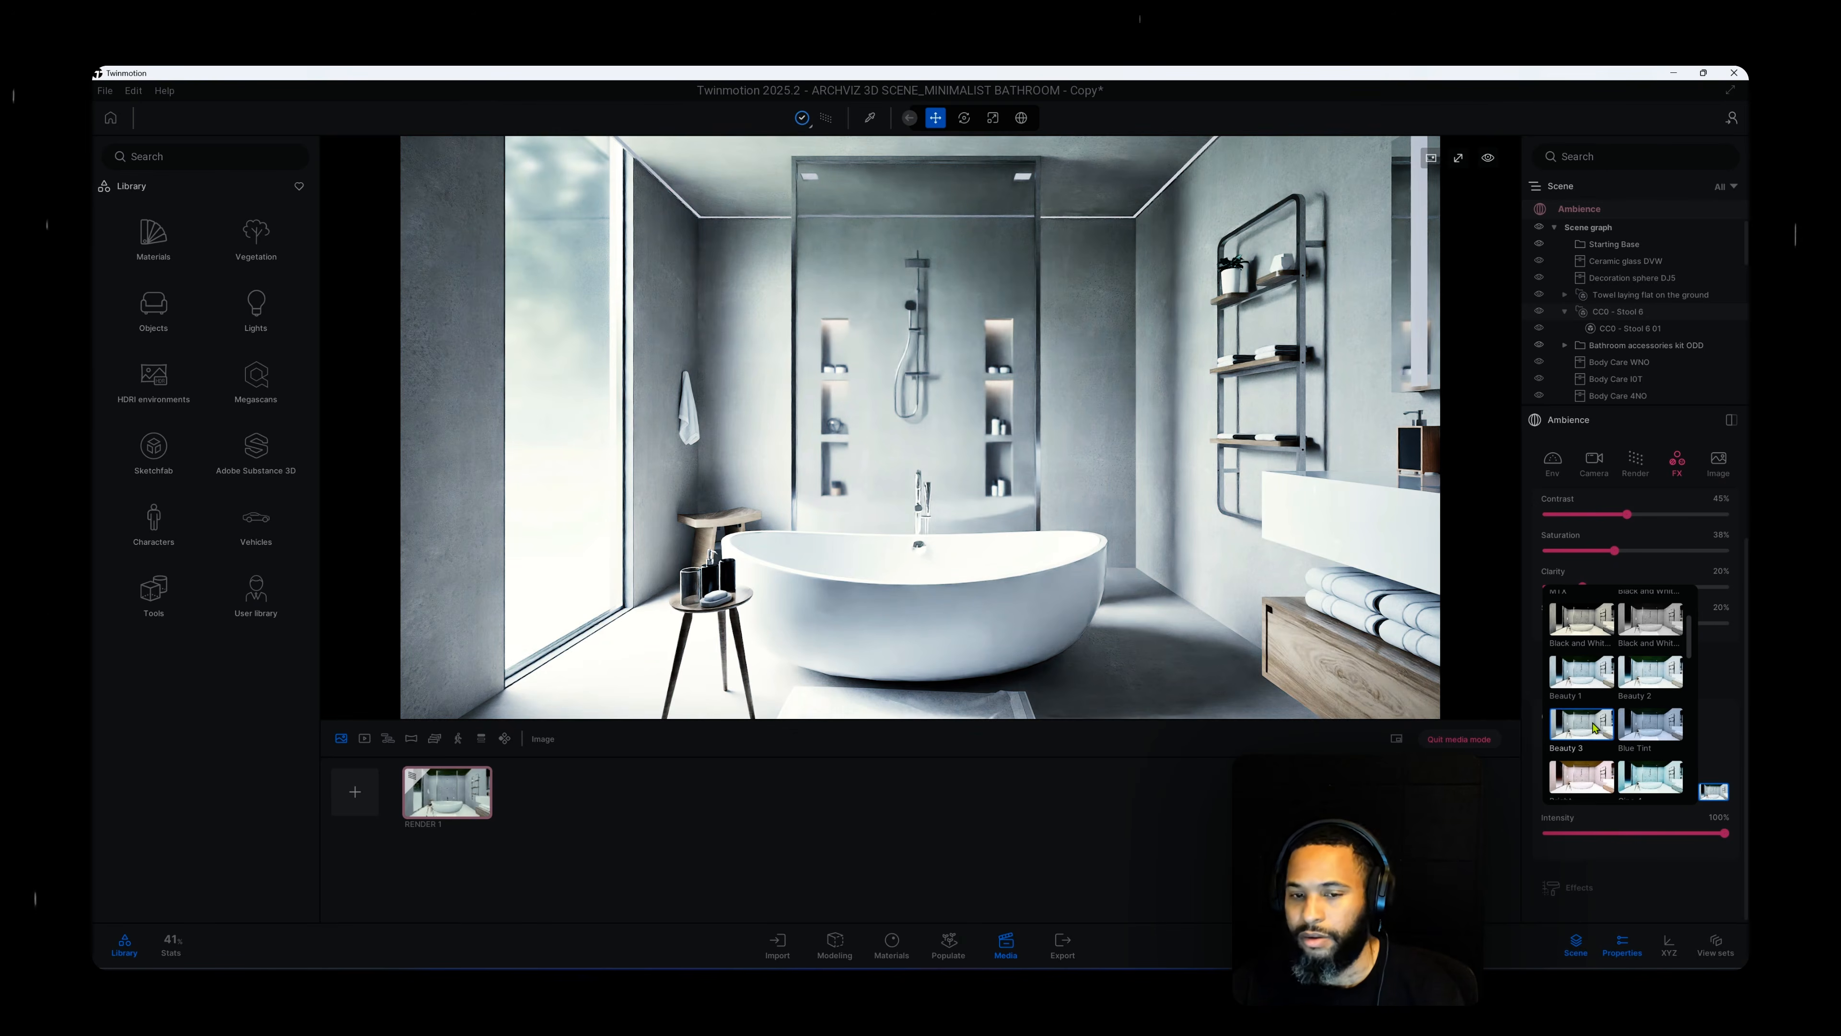
left_click(1725, 710)
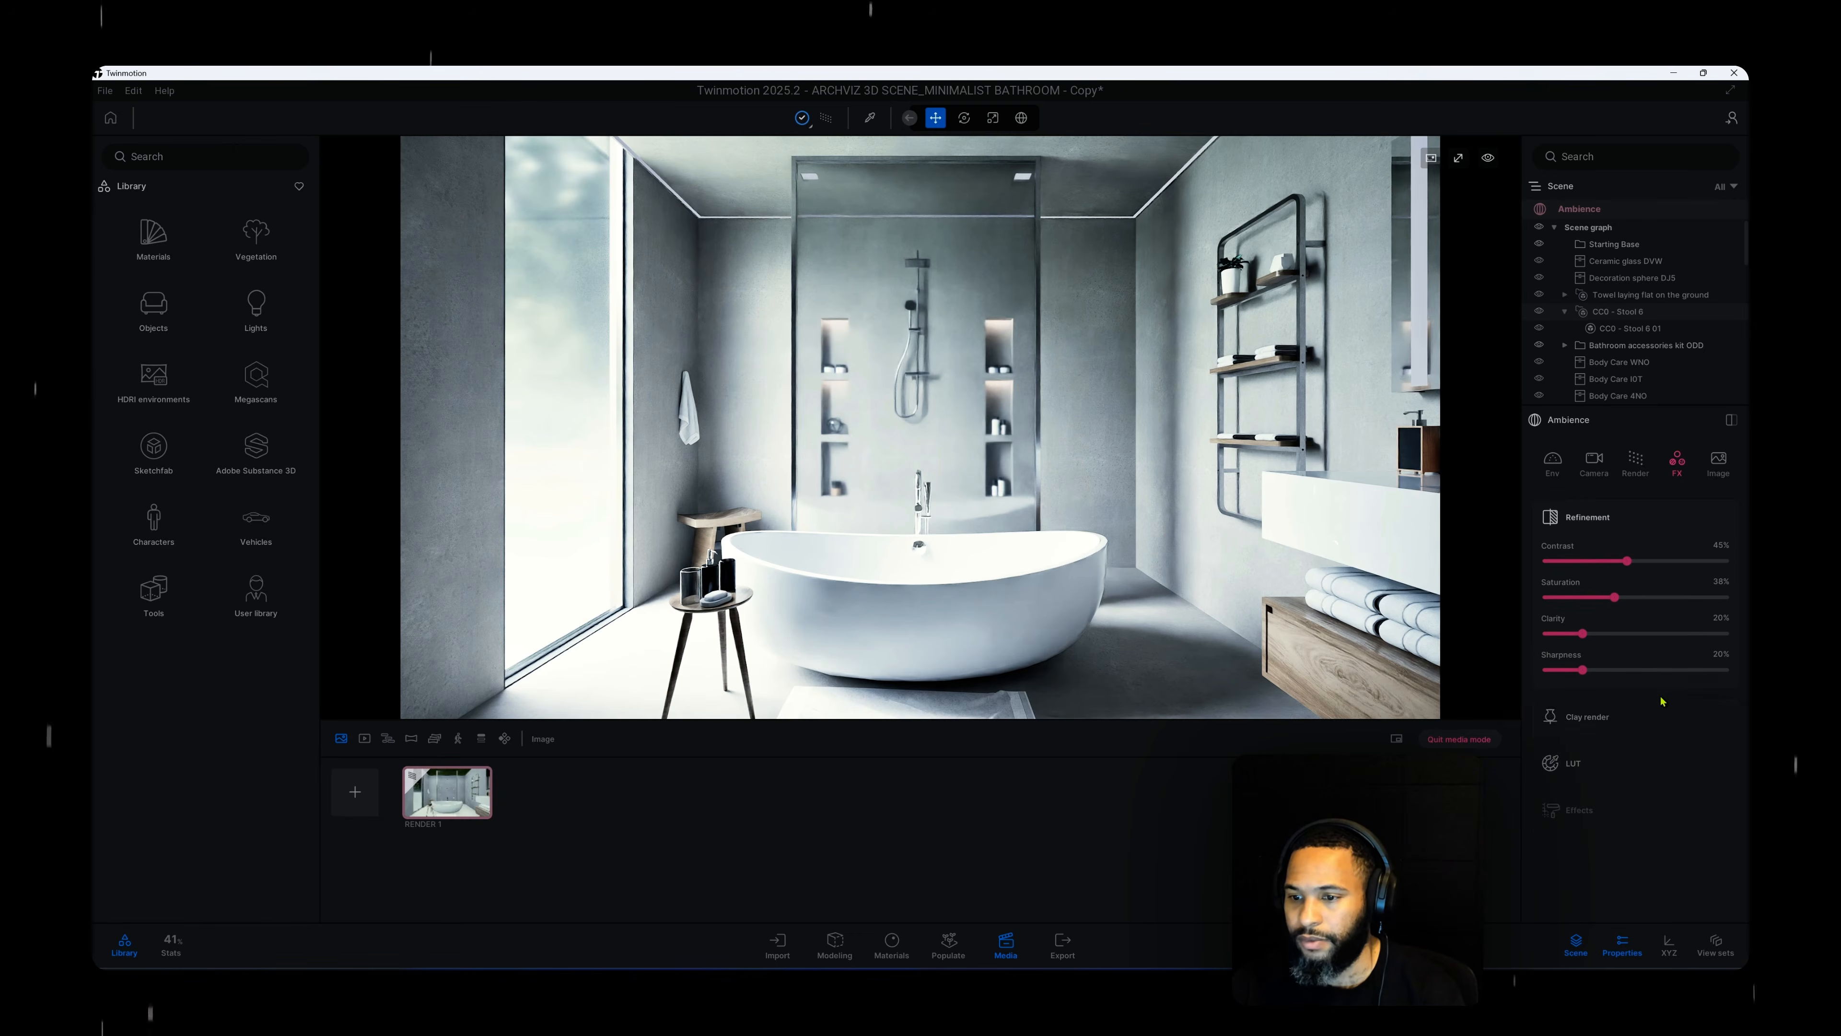
Review the LUT and refinement settings, then the camera's exposure and lens details.
left_click(1624, 759)
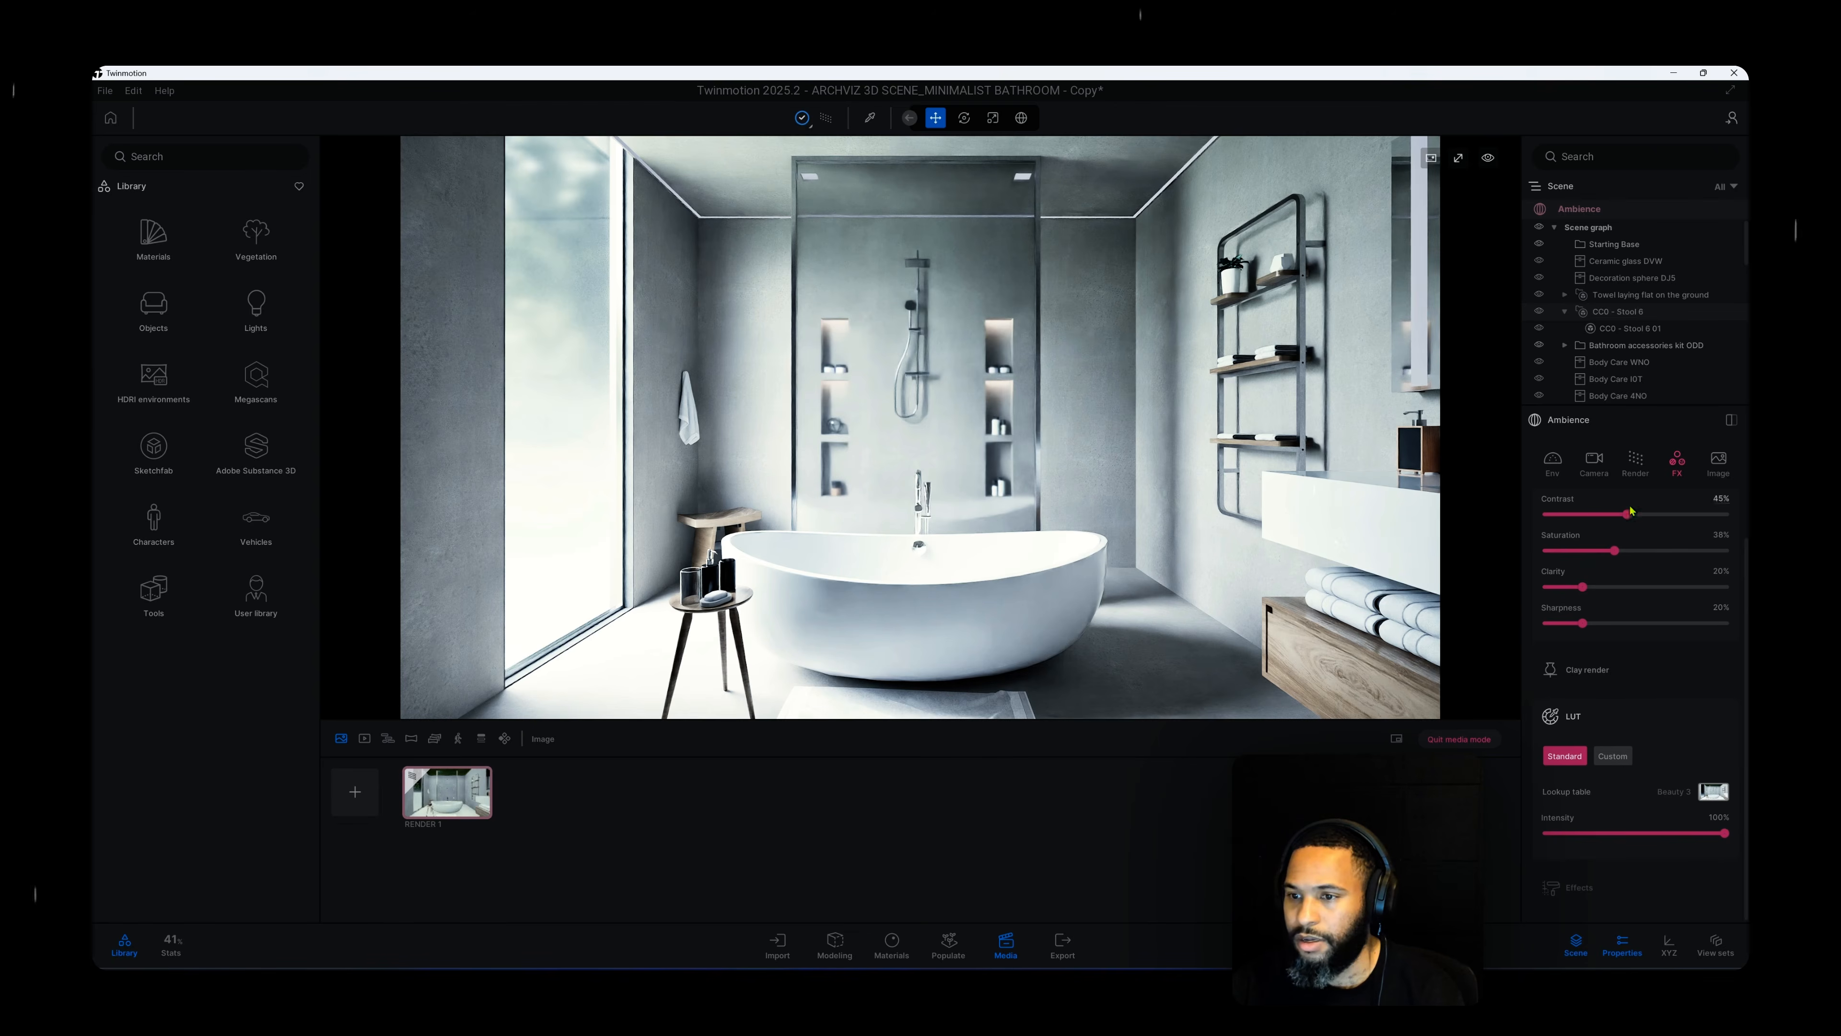
scroll(1653, 582, "up", 1)
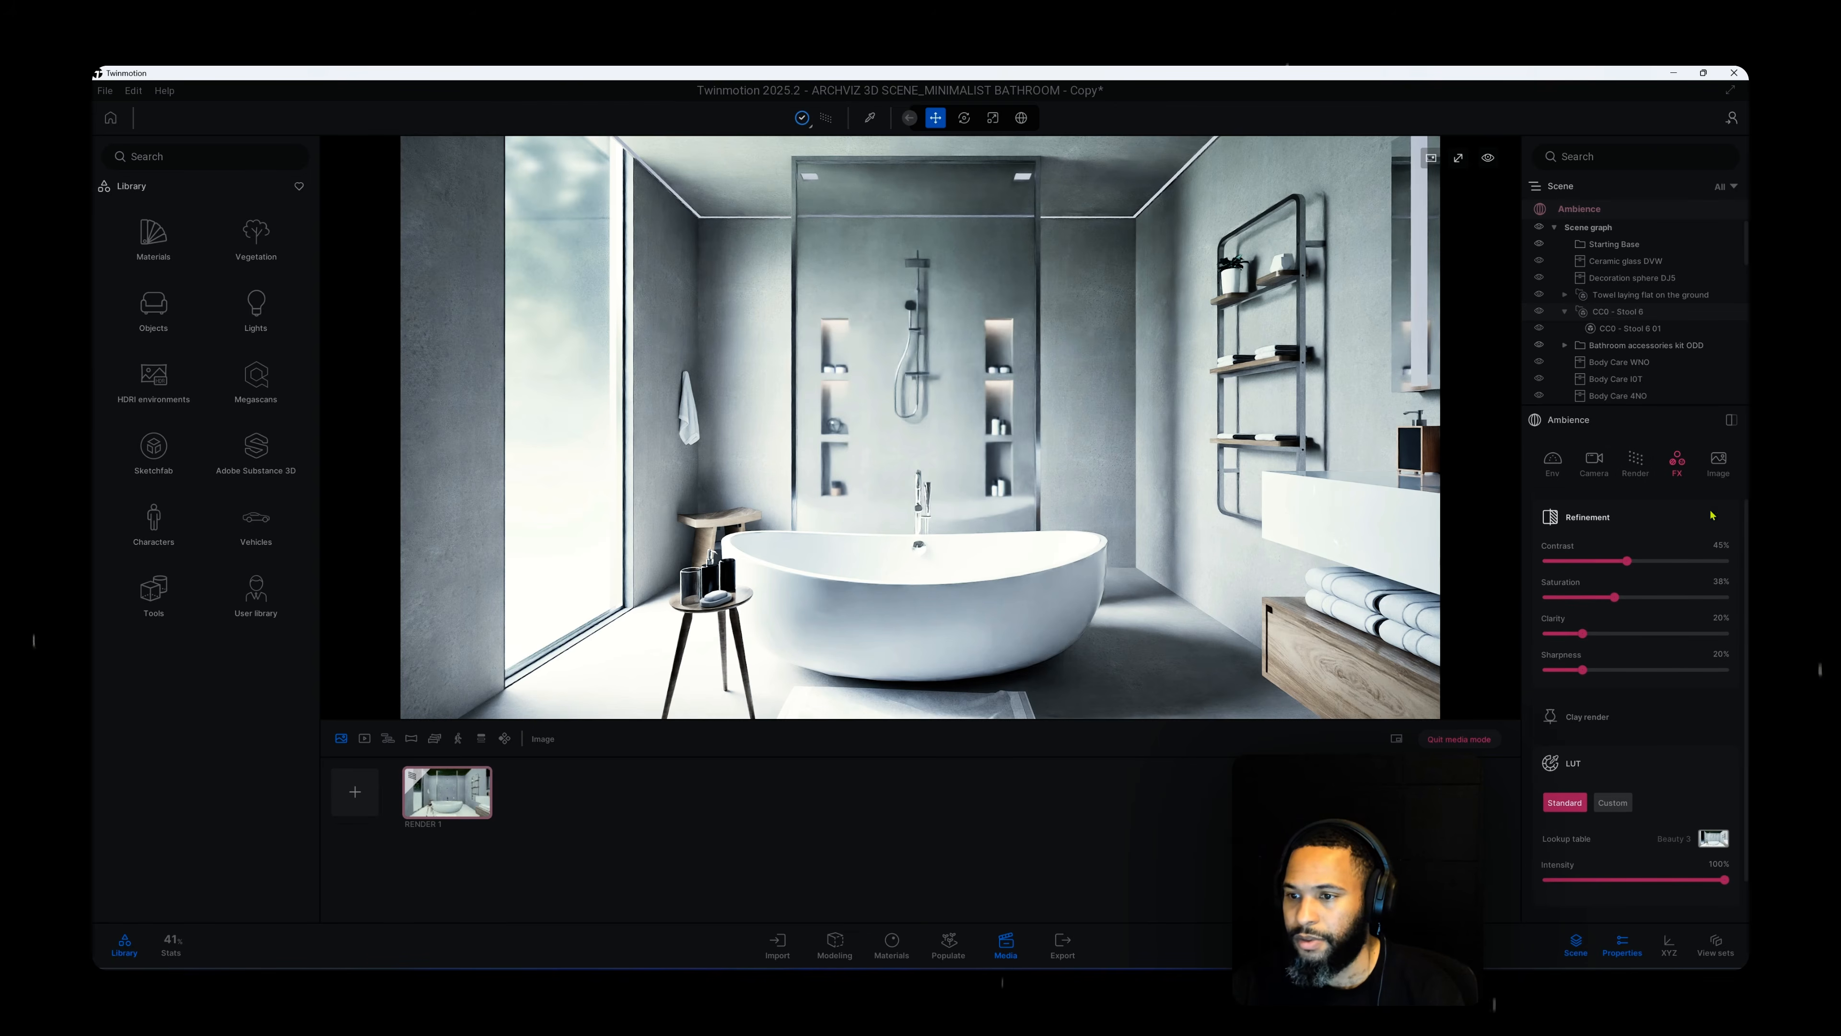
left_click(1594, 461)
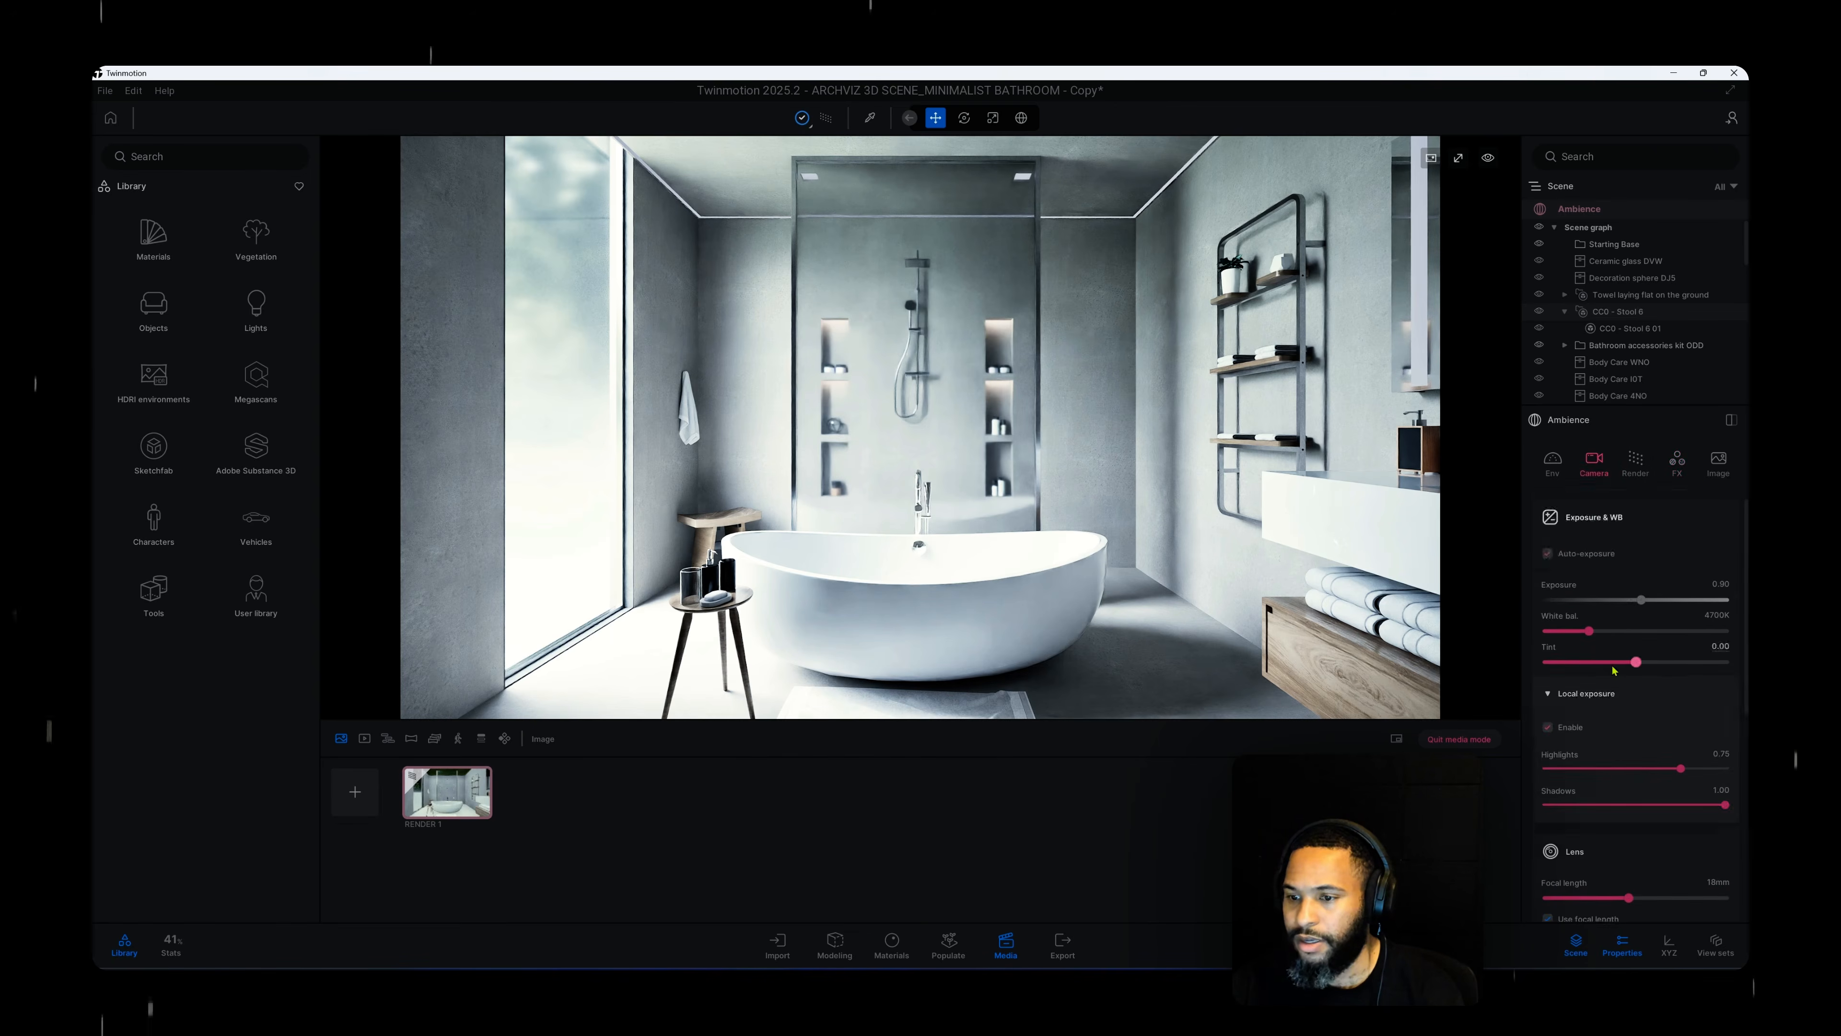
scroll(1626, 699, "down", 1)
scroll(1627, 698, "down", 3)
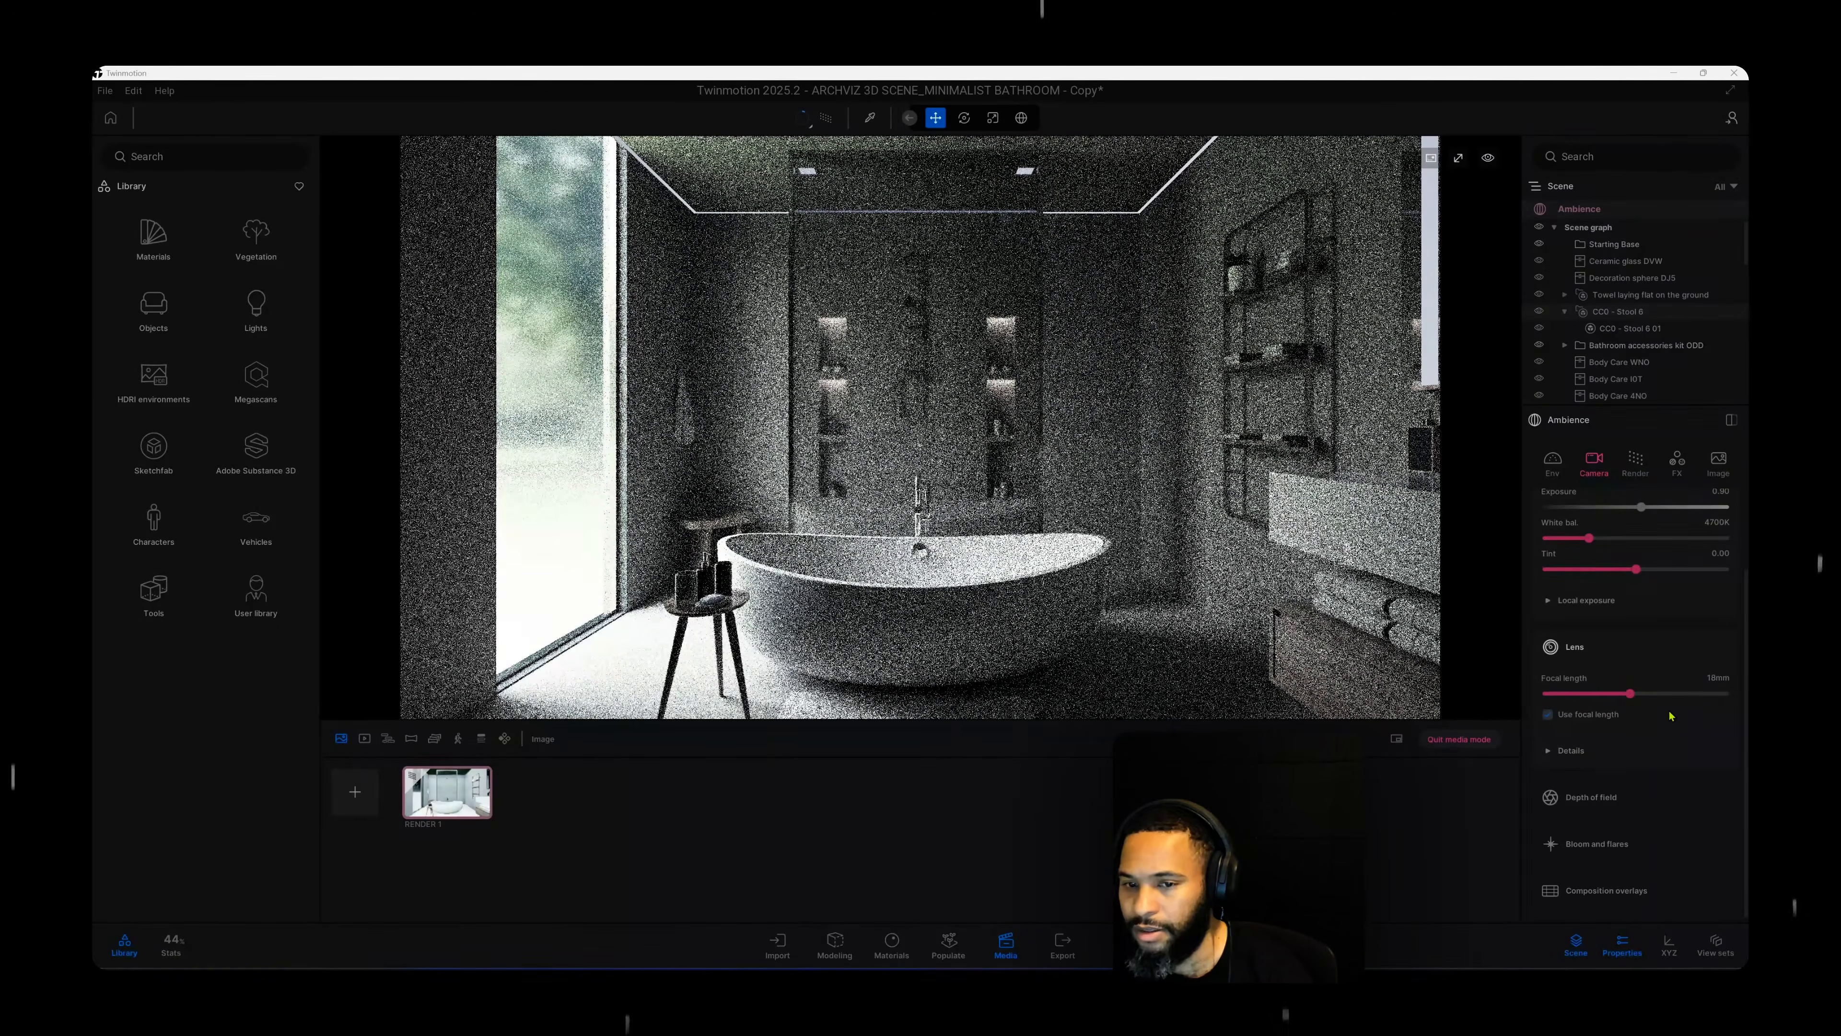
left_click(1598, 751)
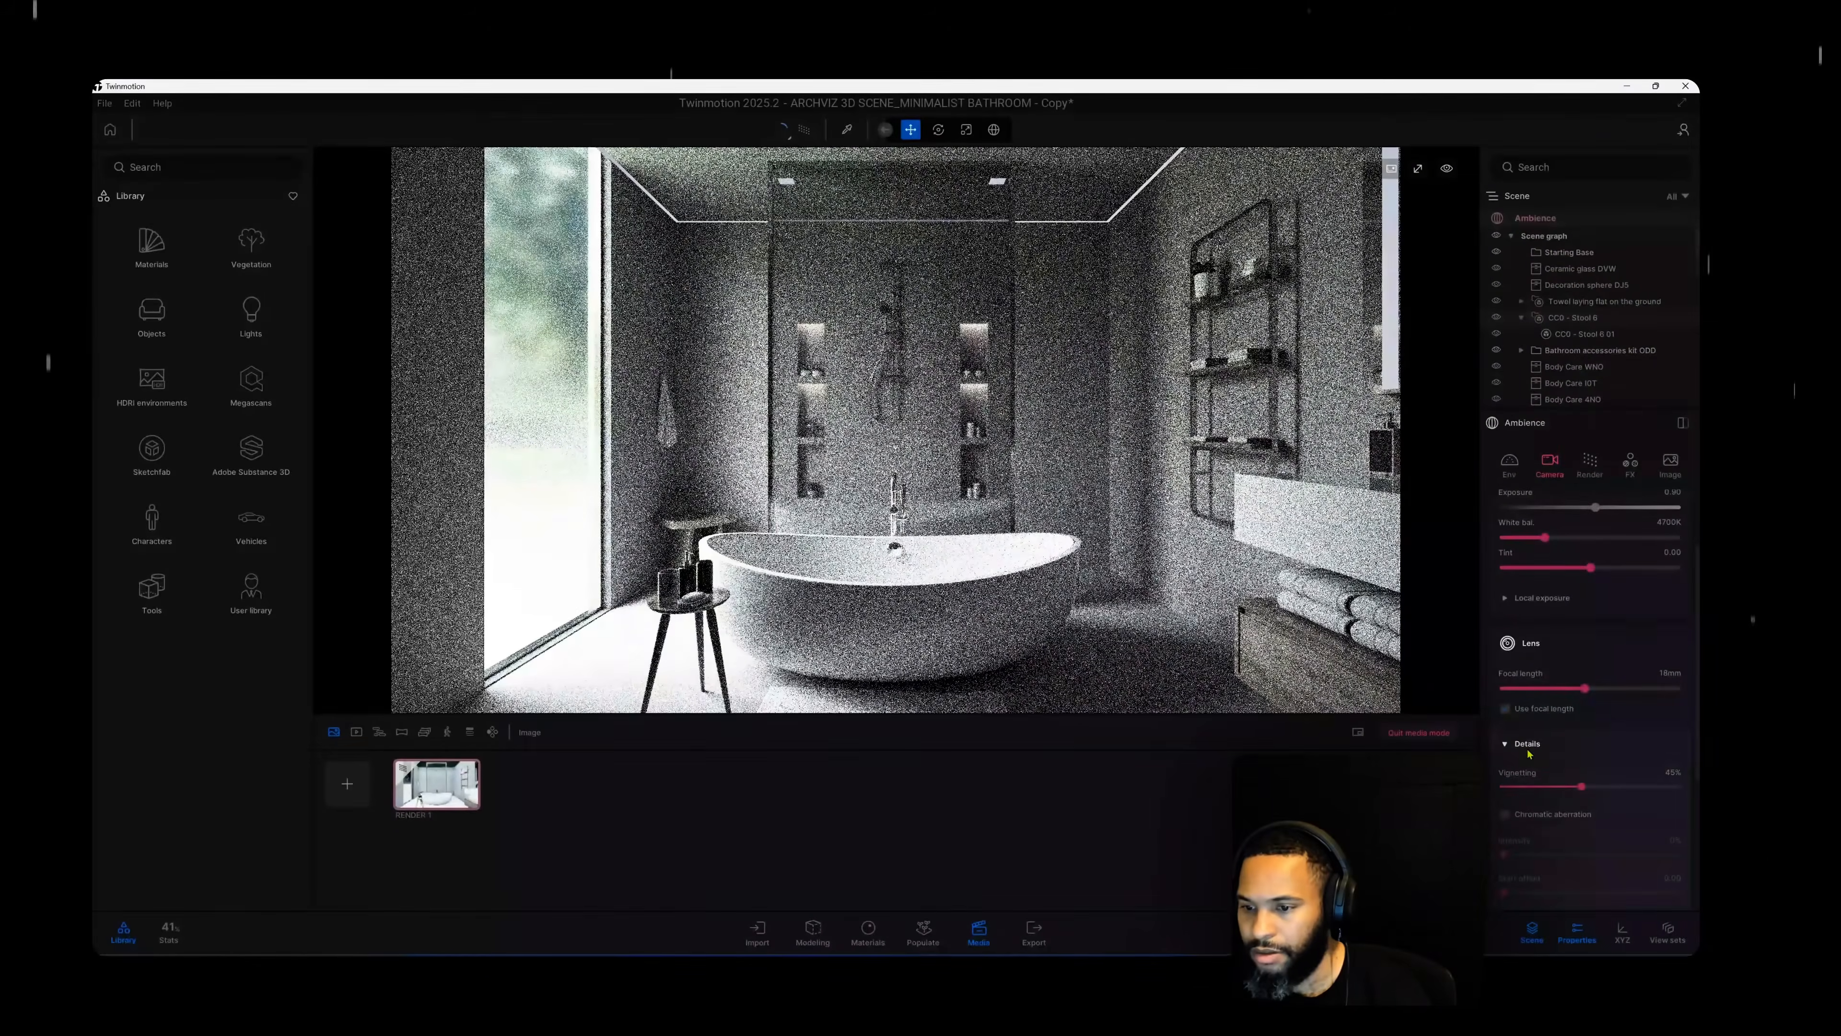
left_click(1591, 743)
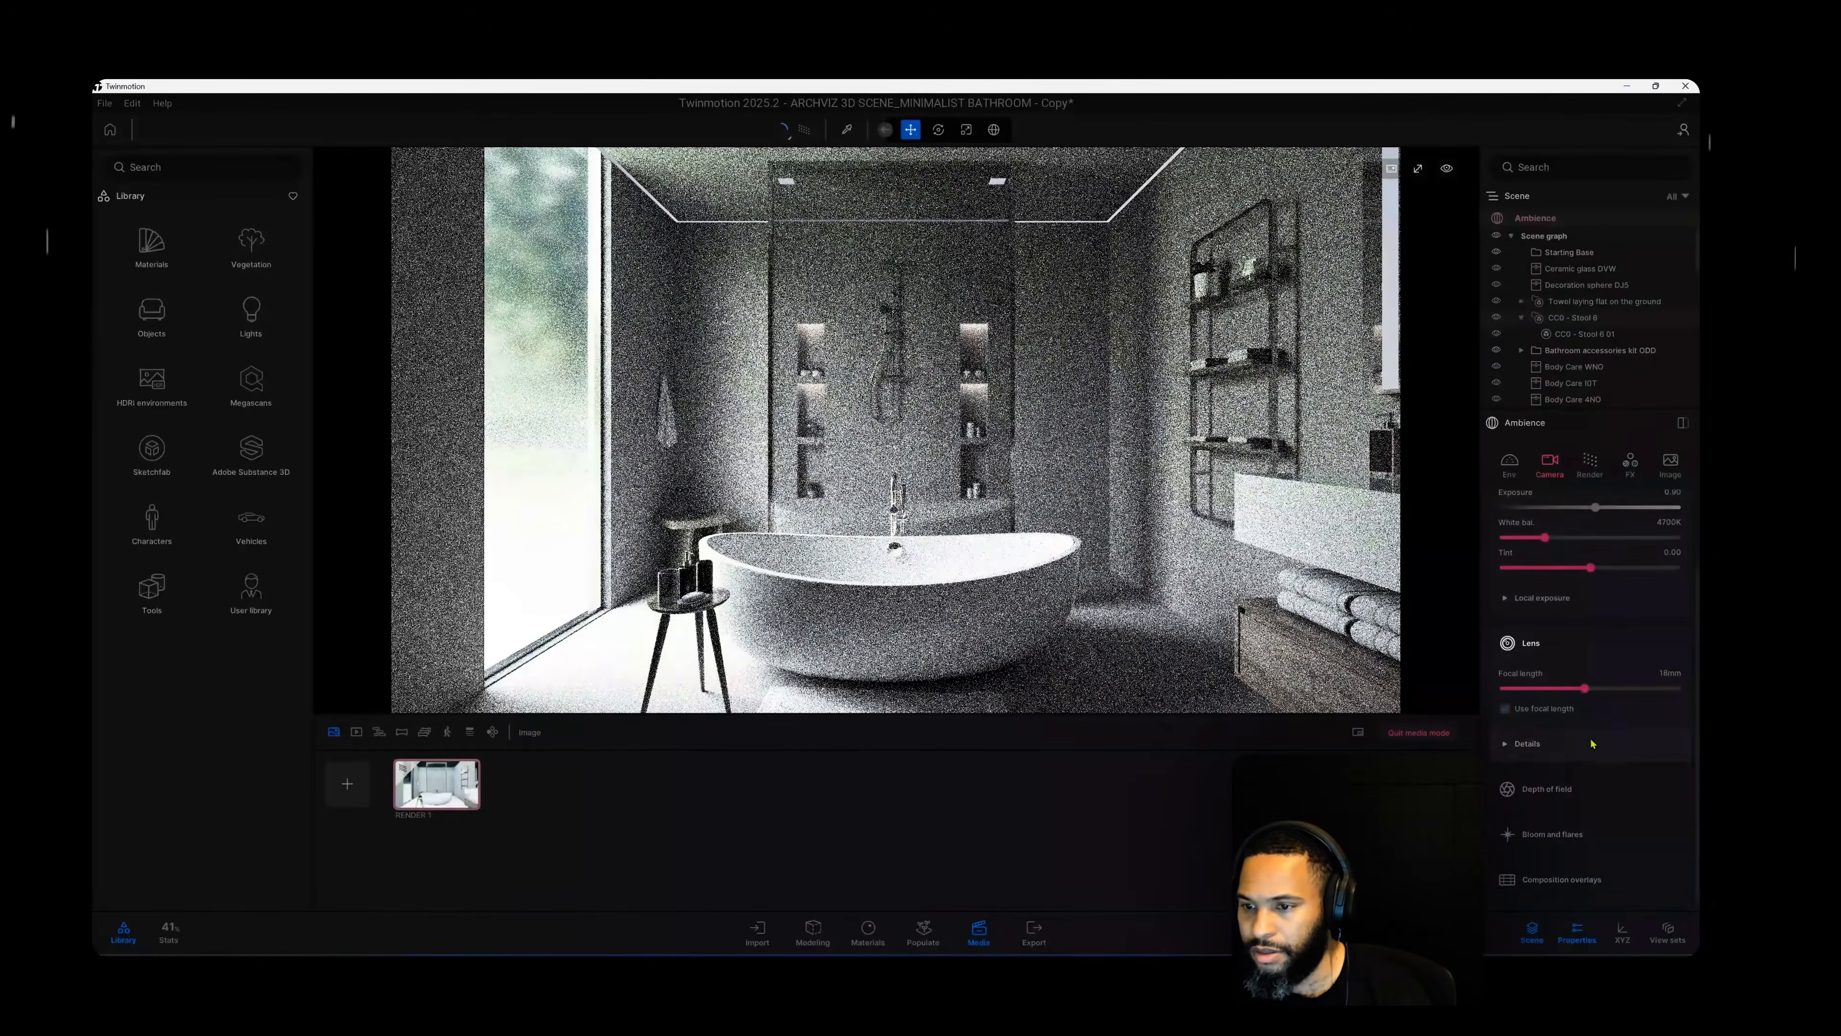
Set the path tracer's samples per pixel to 2048 and its max bounces to 20.
left_click(1591, 468)
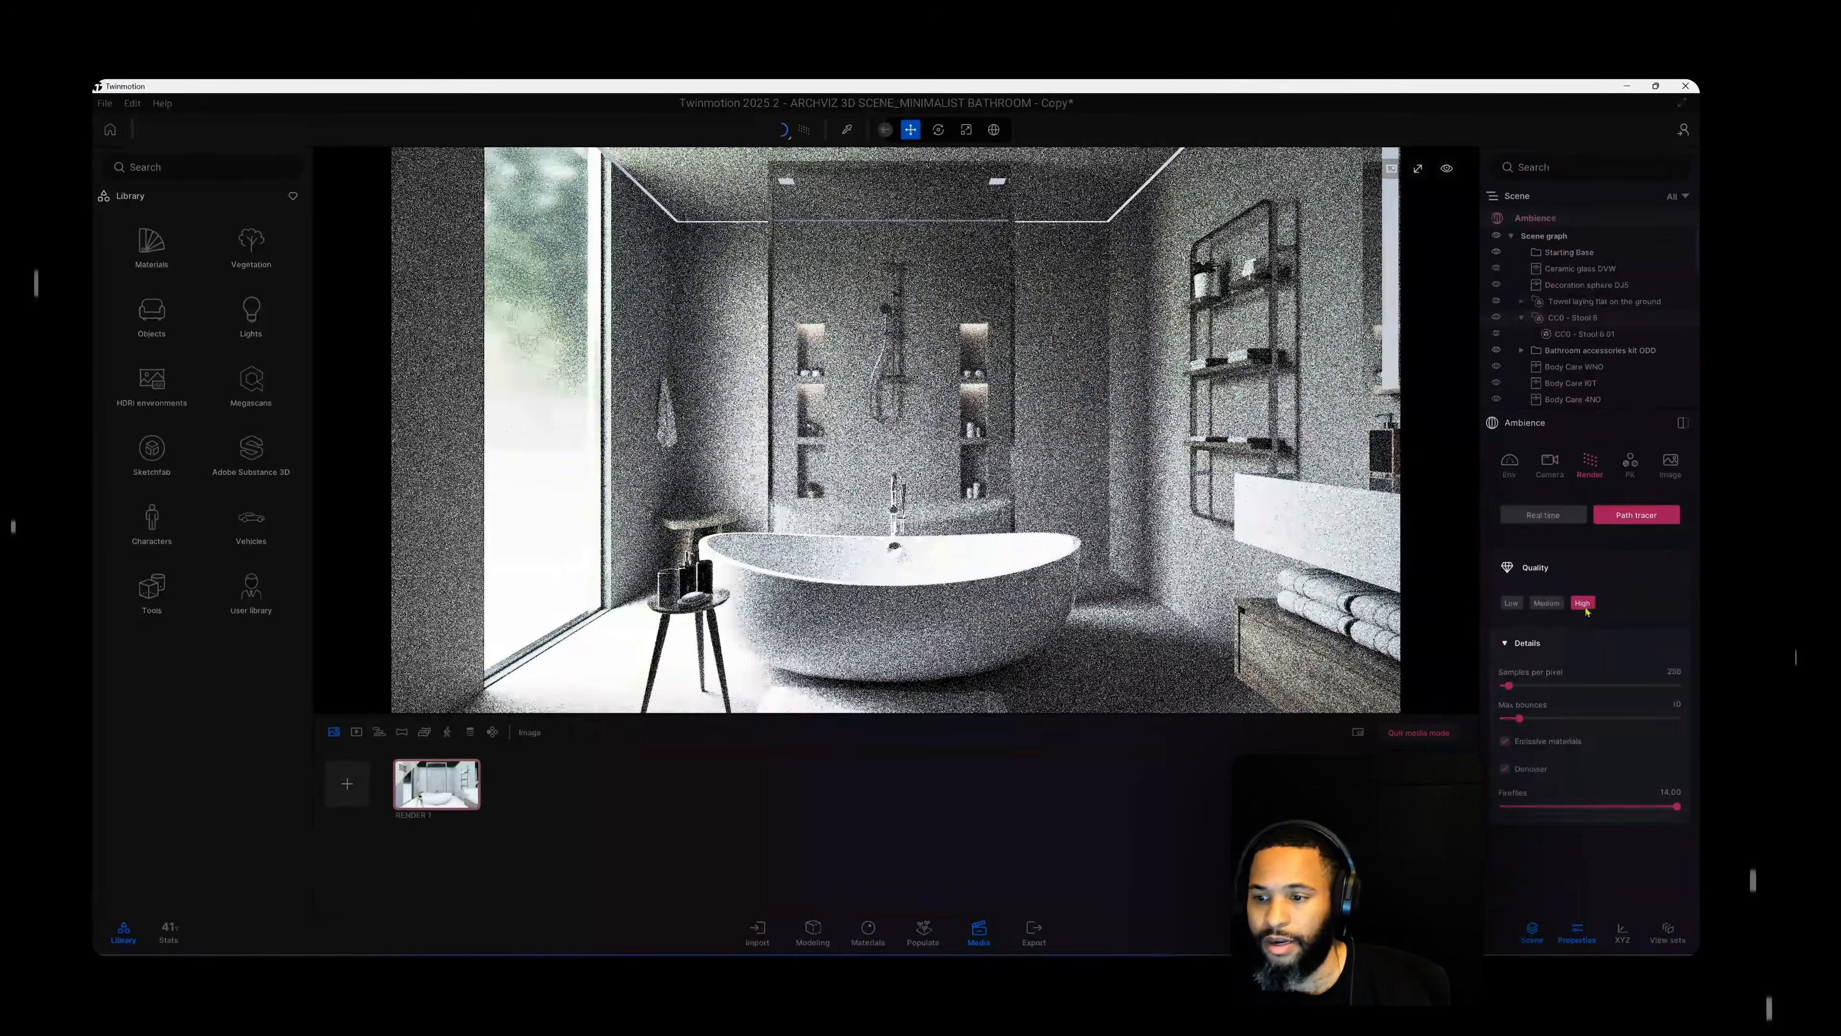
left_click(1653, 671)
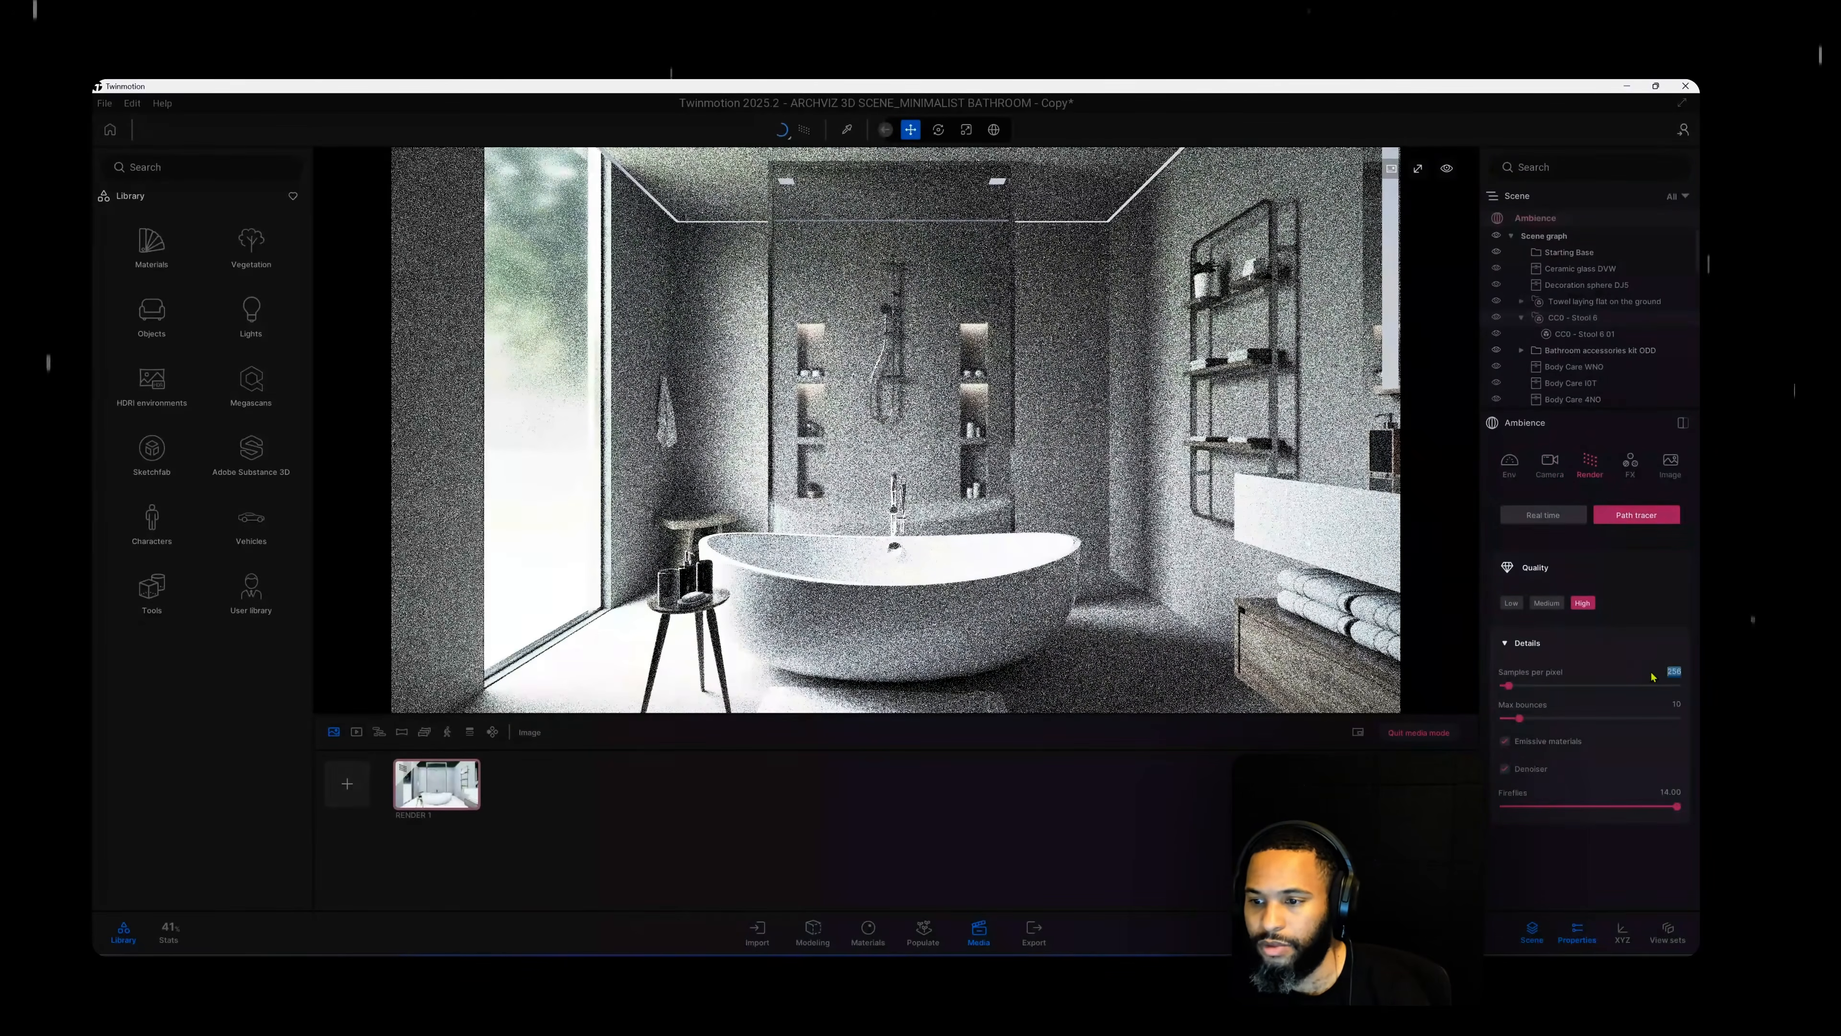
type("20")
key("Return")
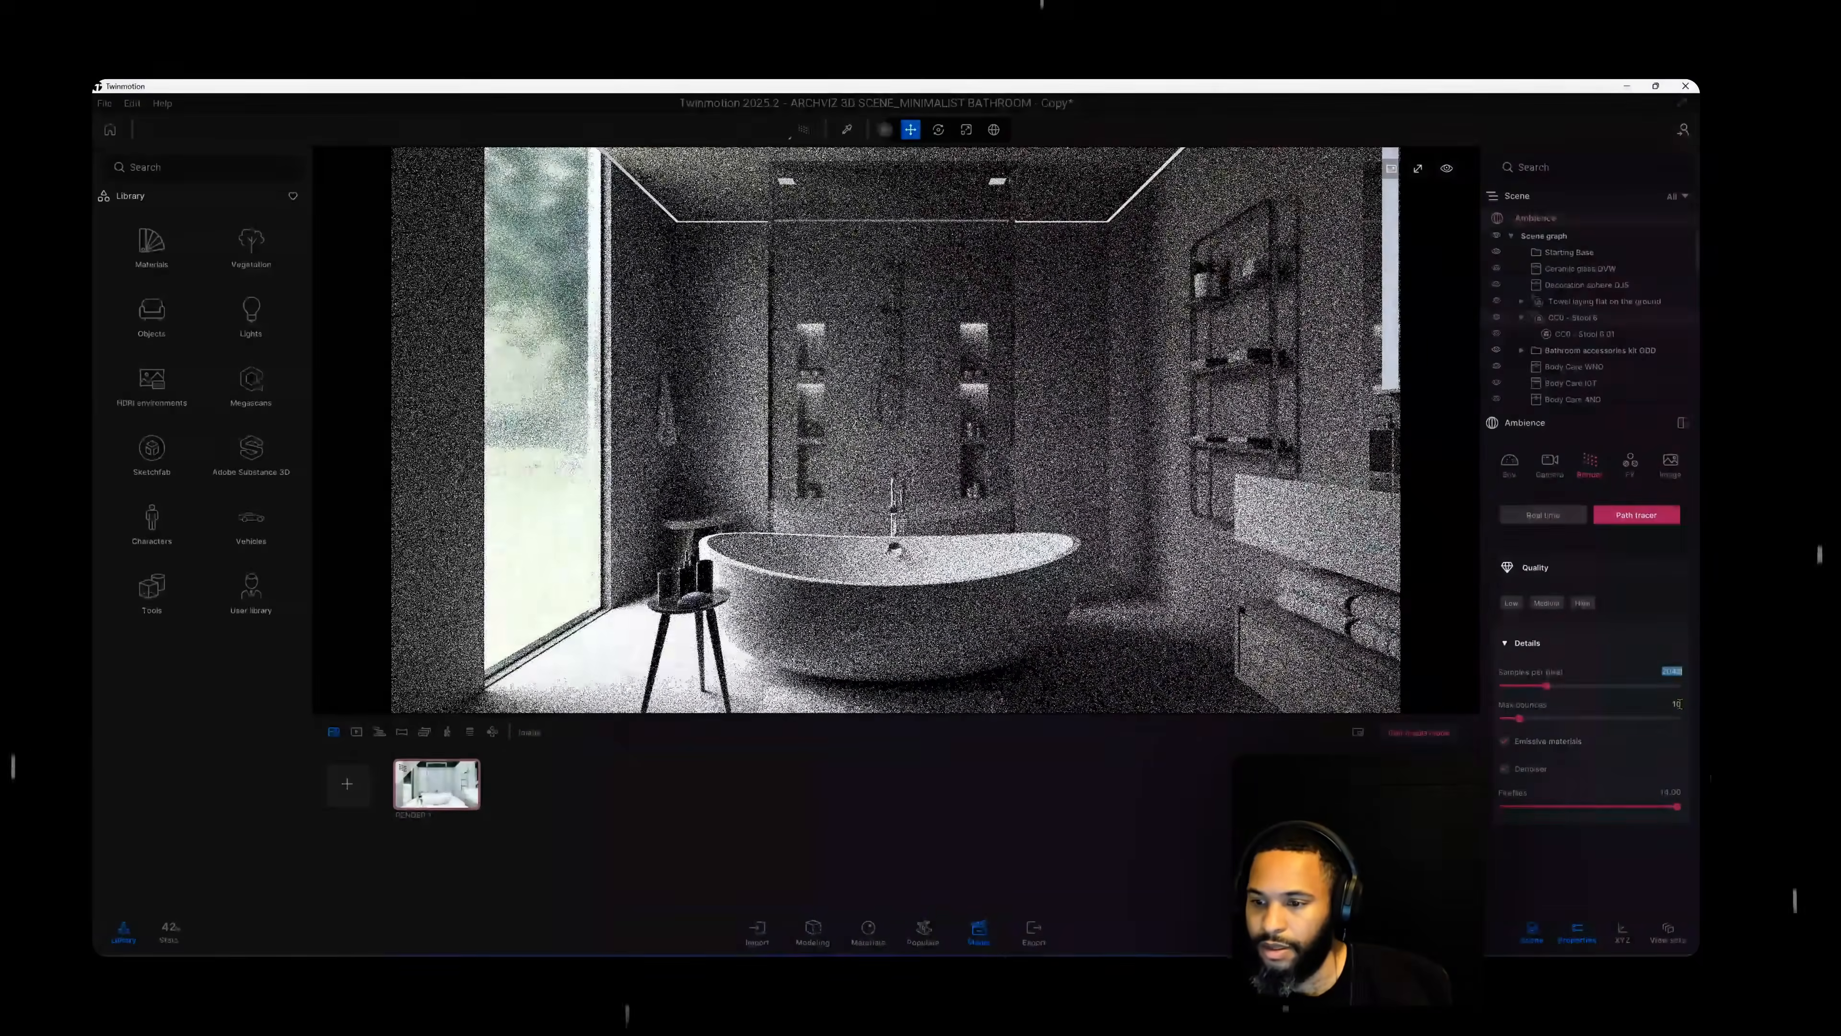
left_click(1676, 703)
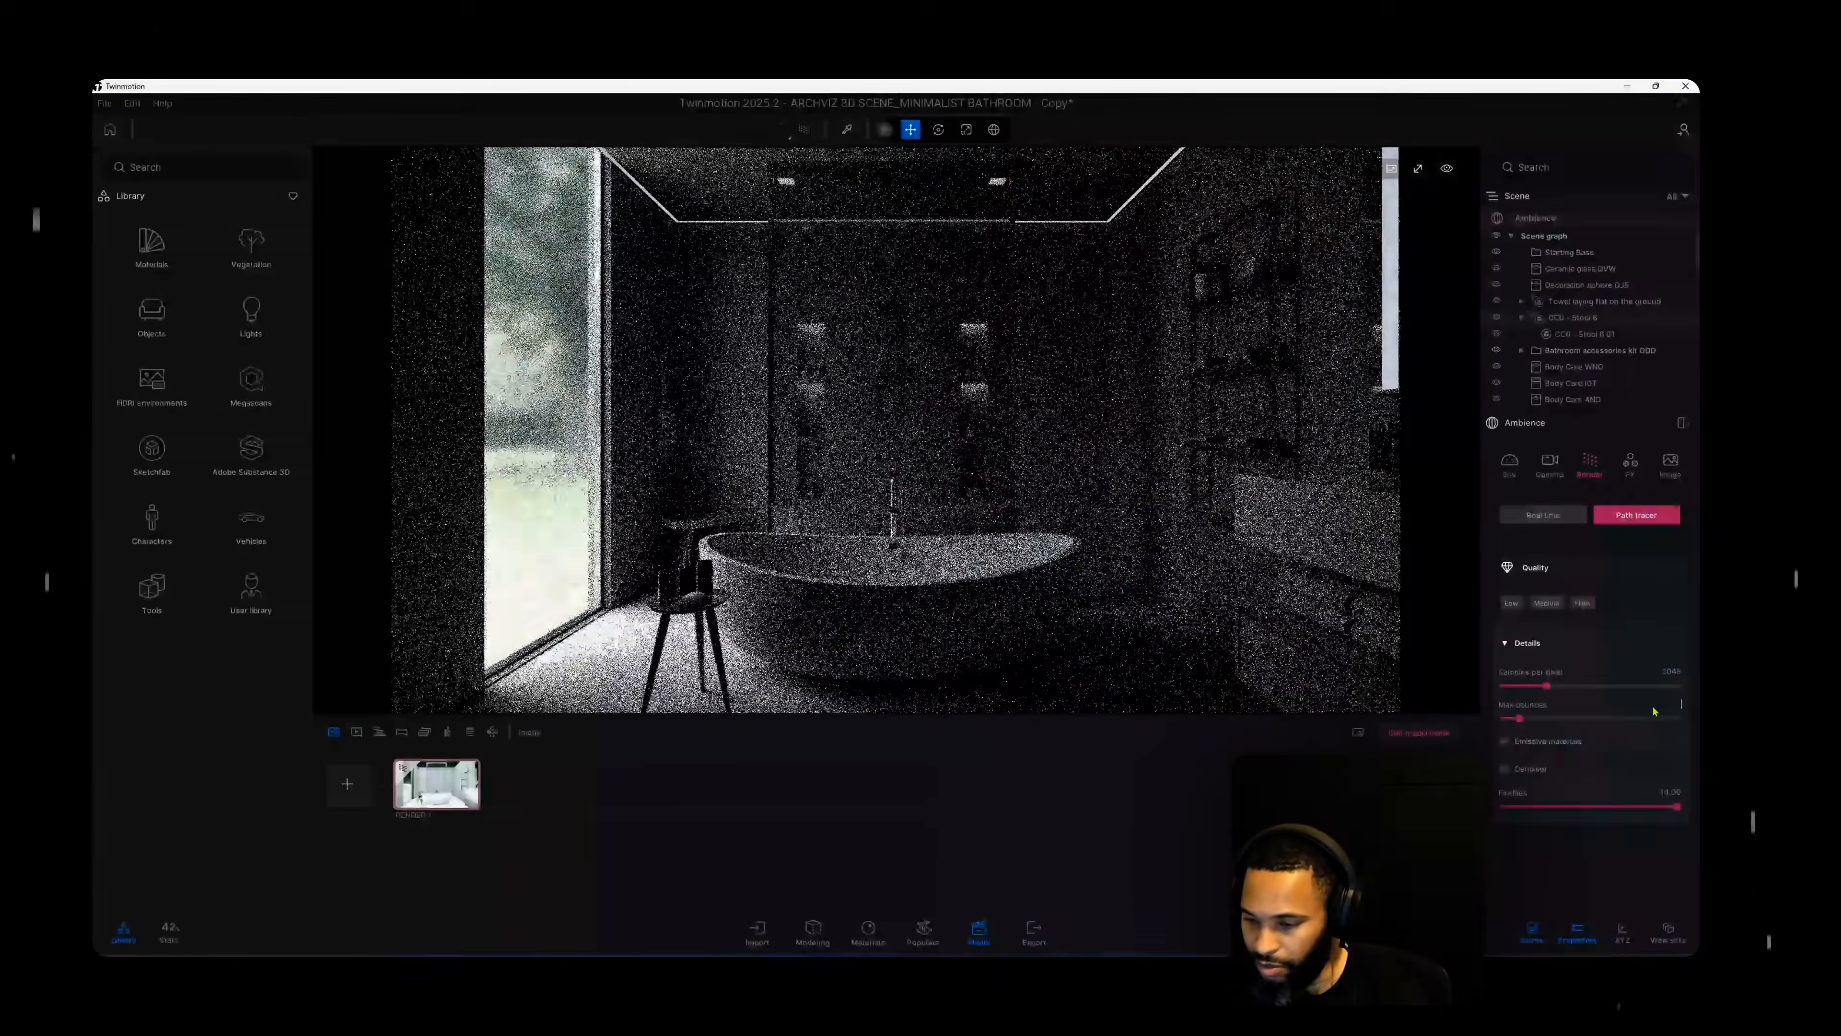
type("20")
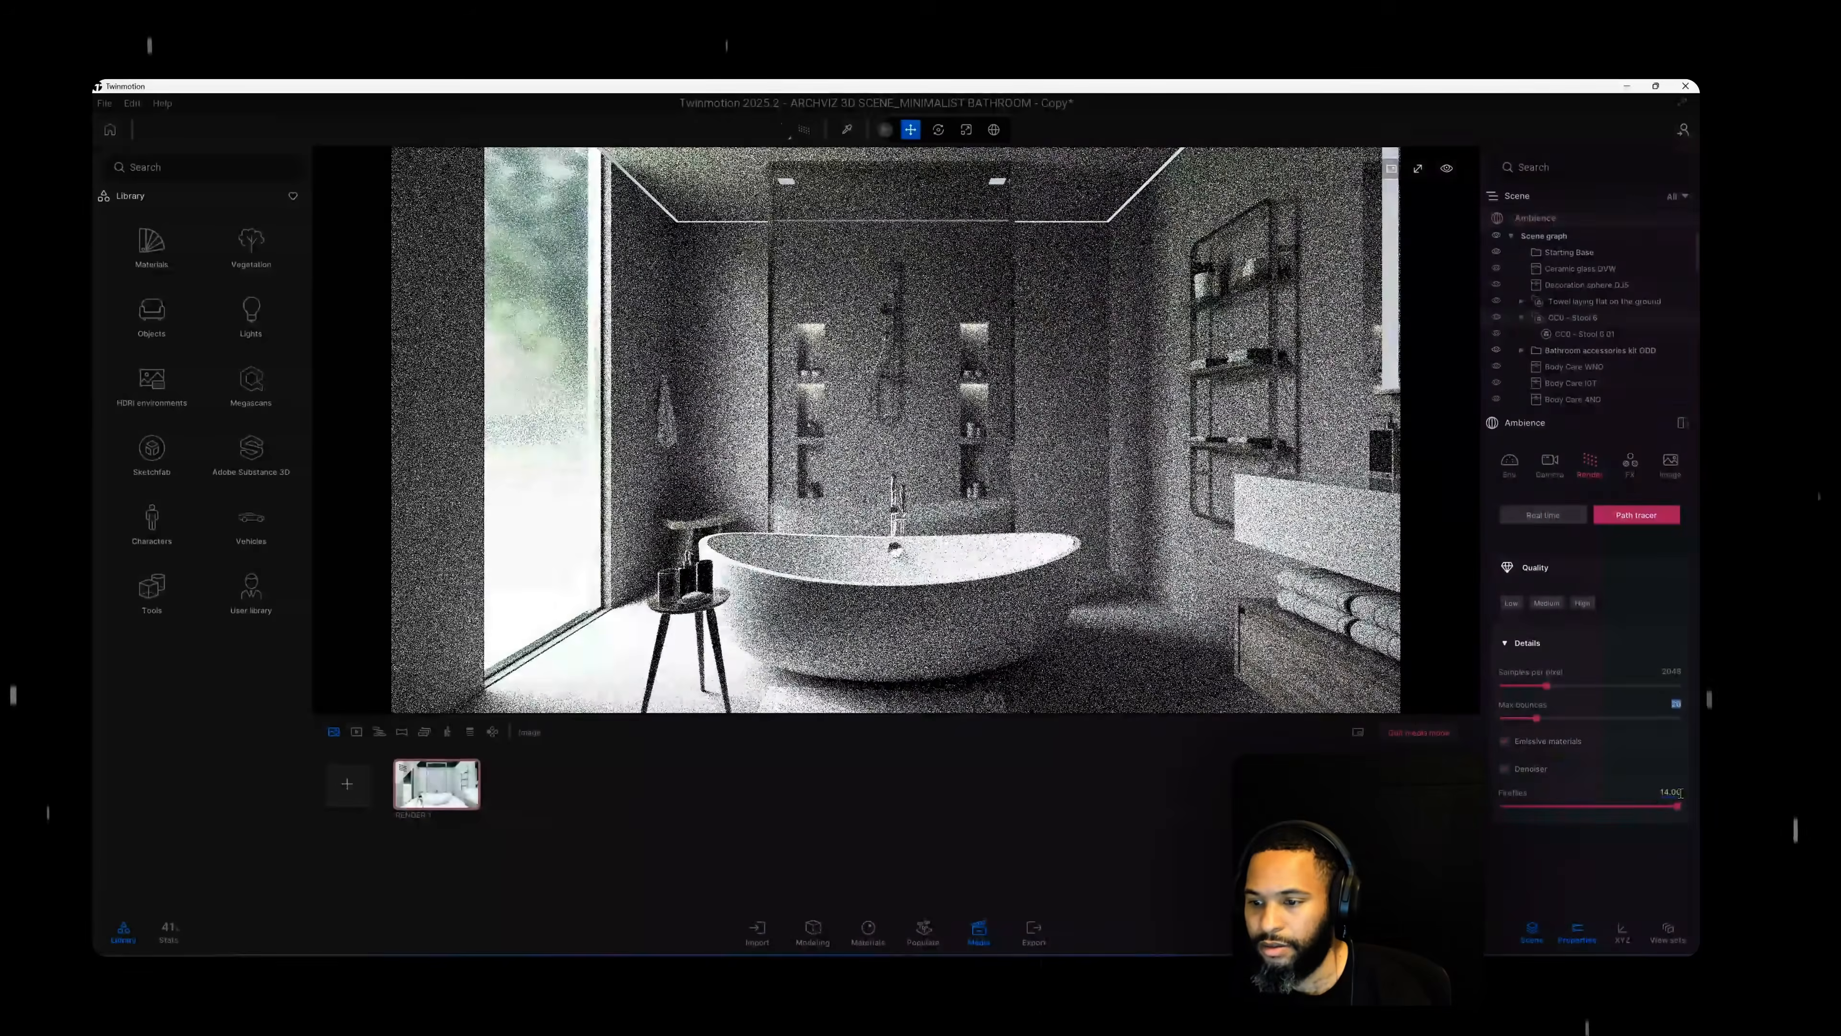
Set the path tracer's fireflies value to 8.
left_click(1666, 794)
type("8")
key("Return")
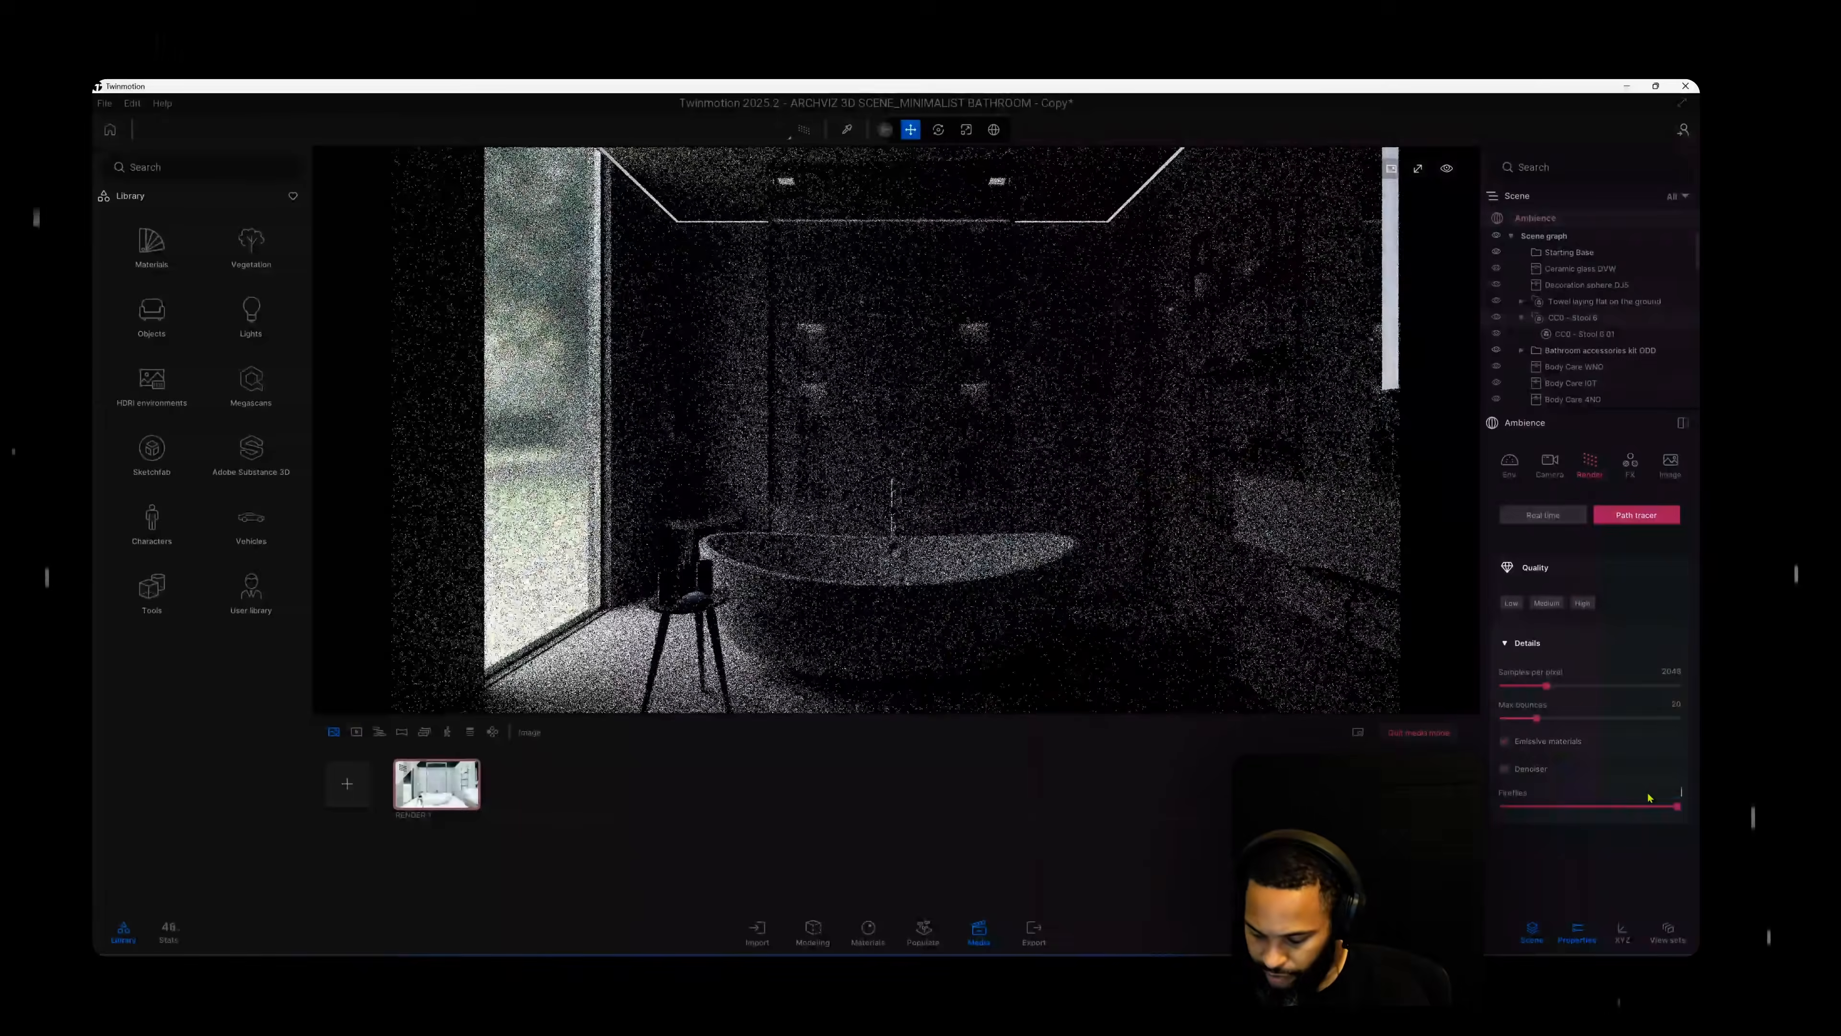
left_click(1654, 787)
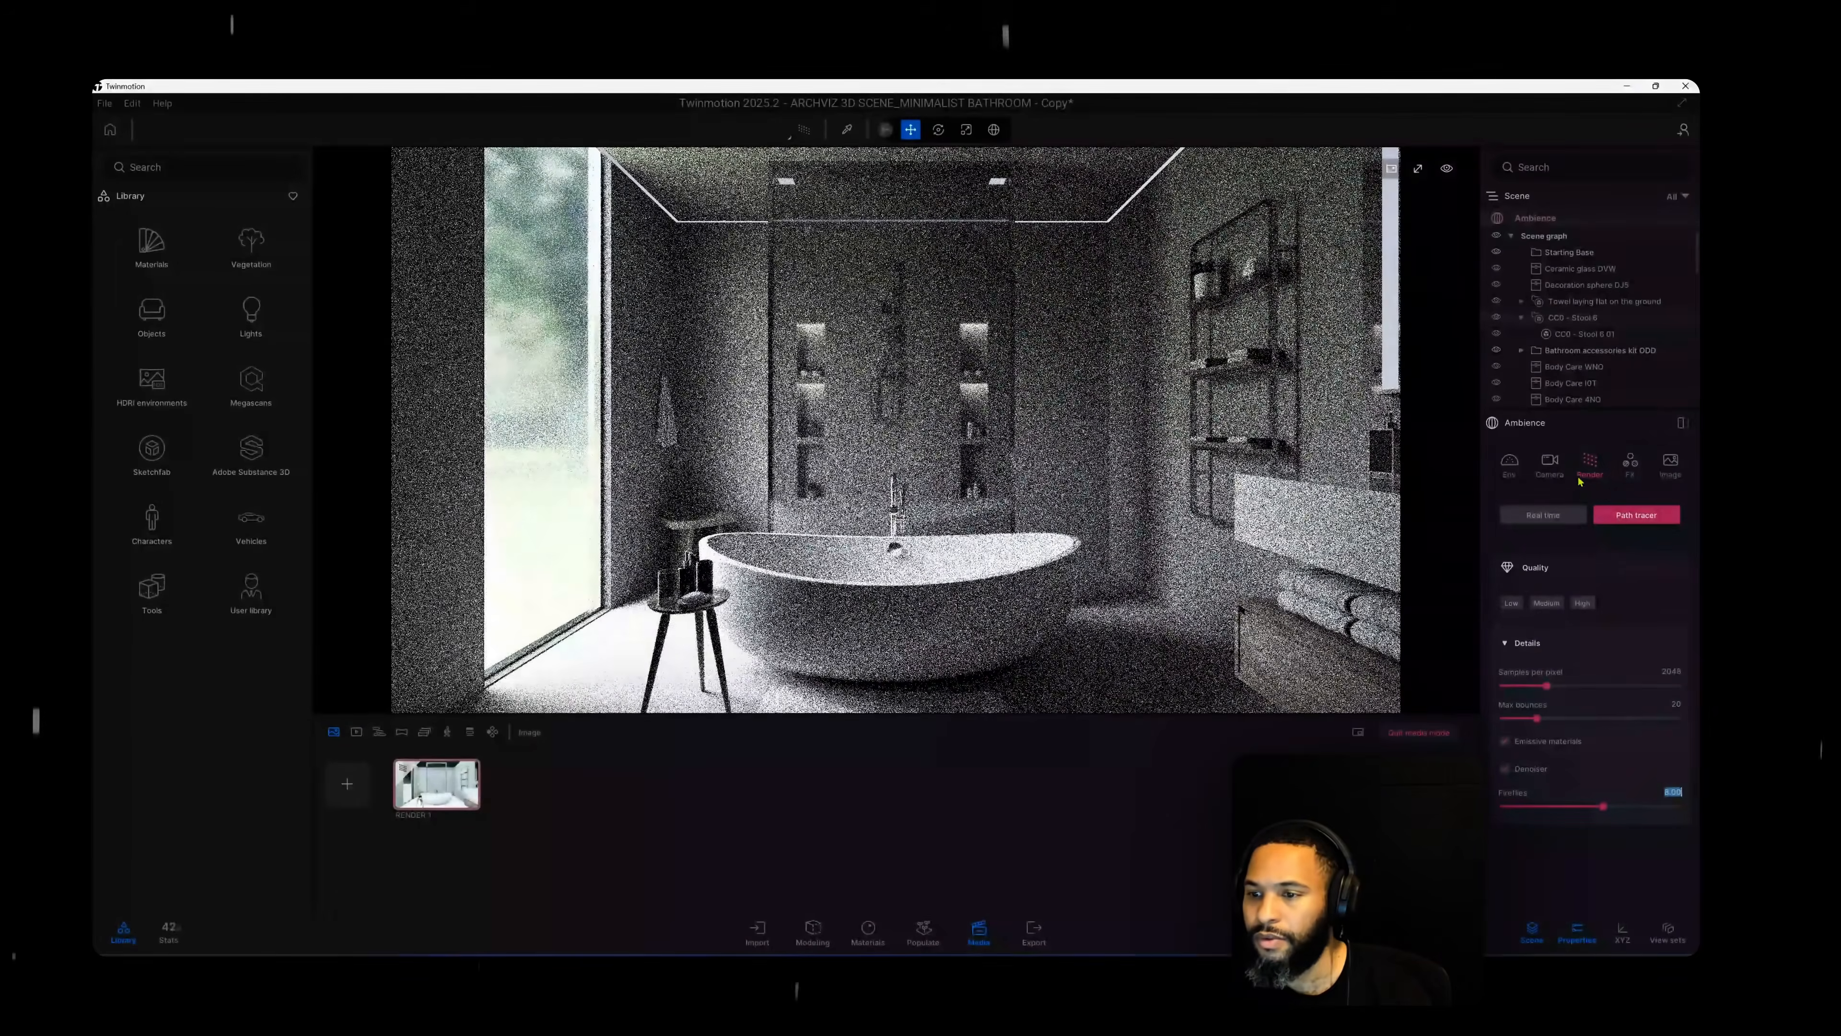
Set the image output size to 8K (7680 x 4320) and enable tiled rendering.
left_click(1670, 464)
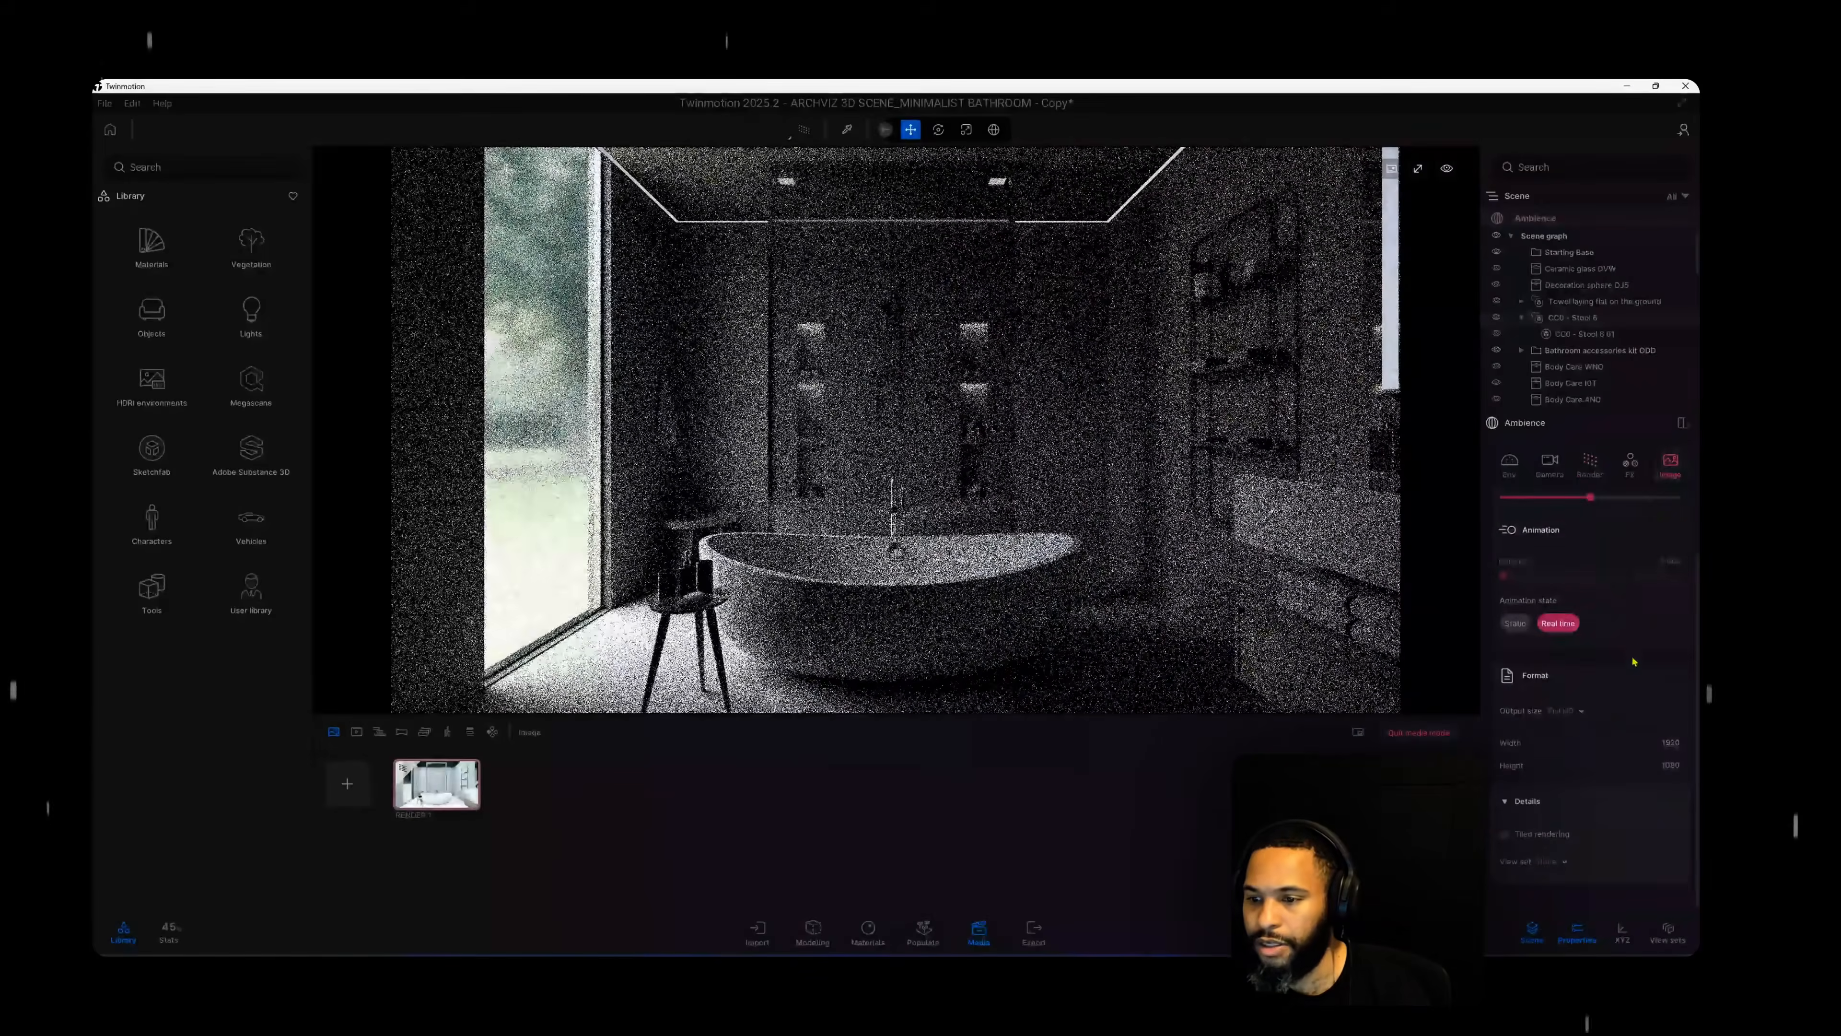
left_click(1580, 712)
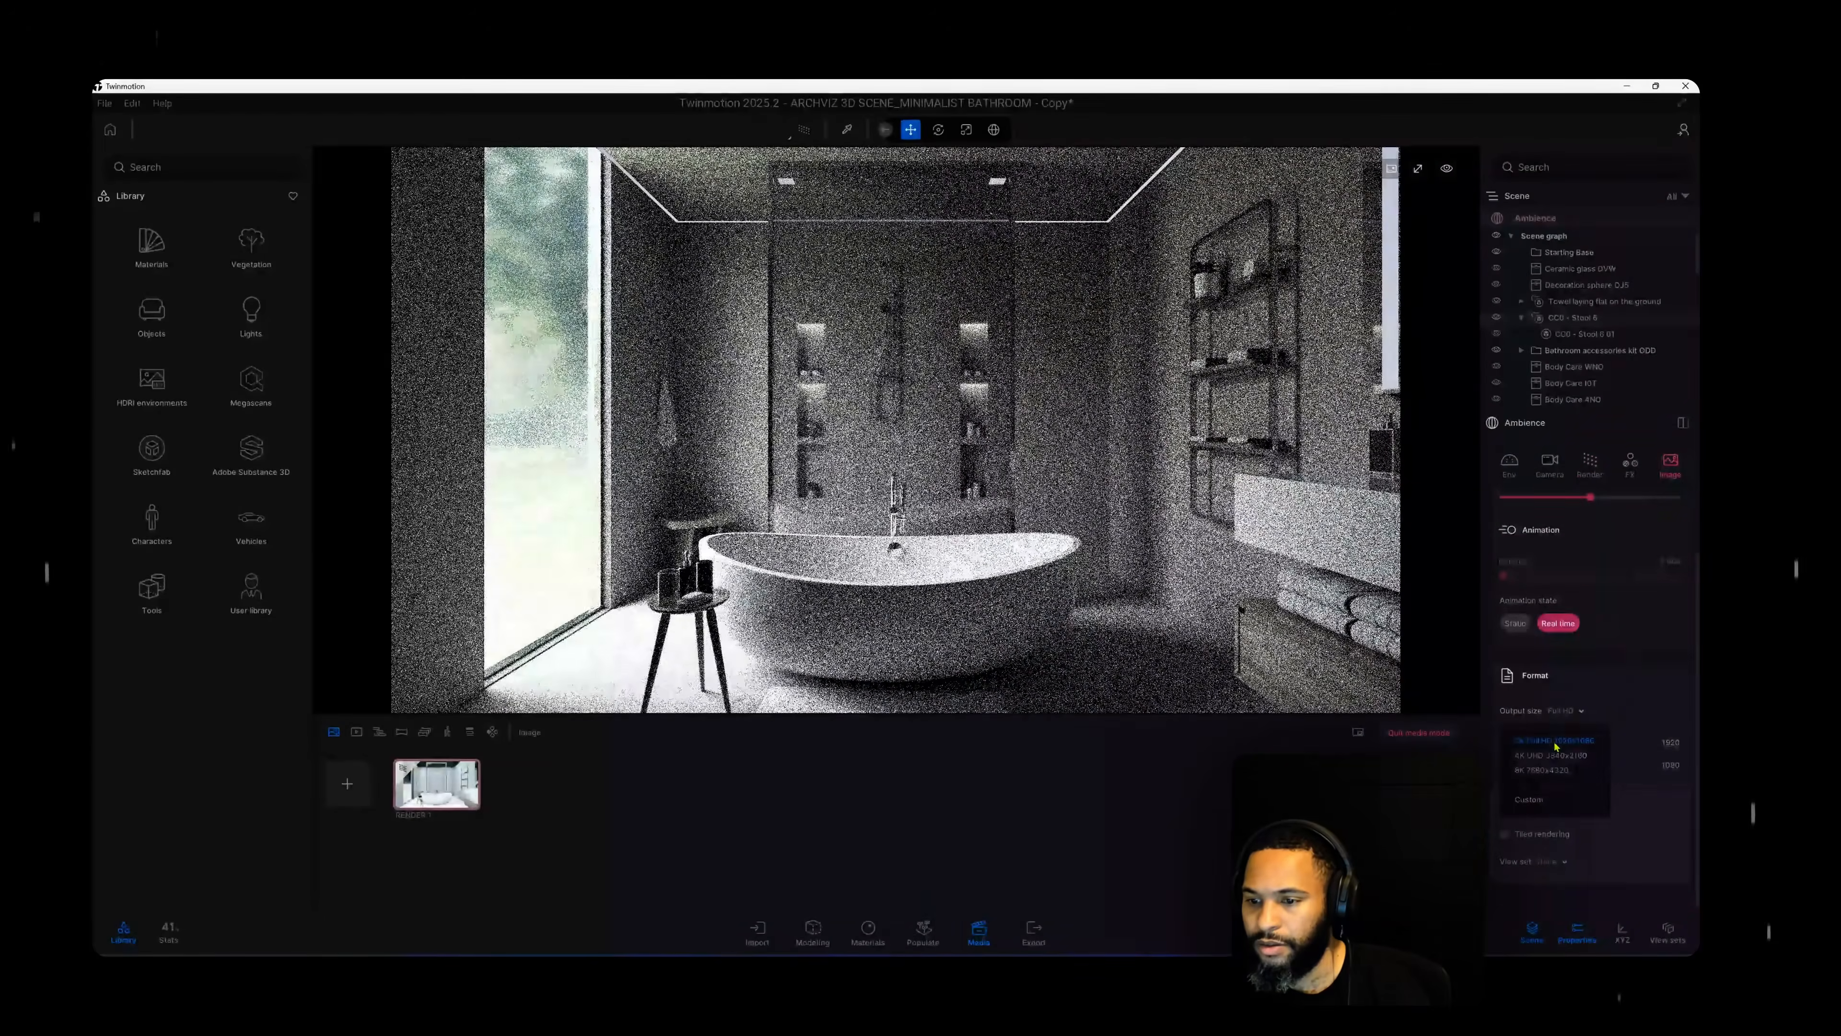
left_click(1541, 770)
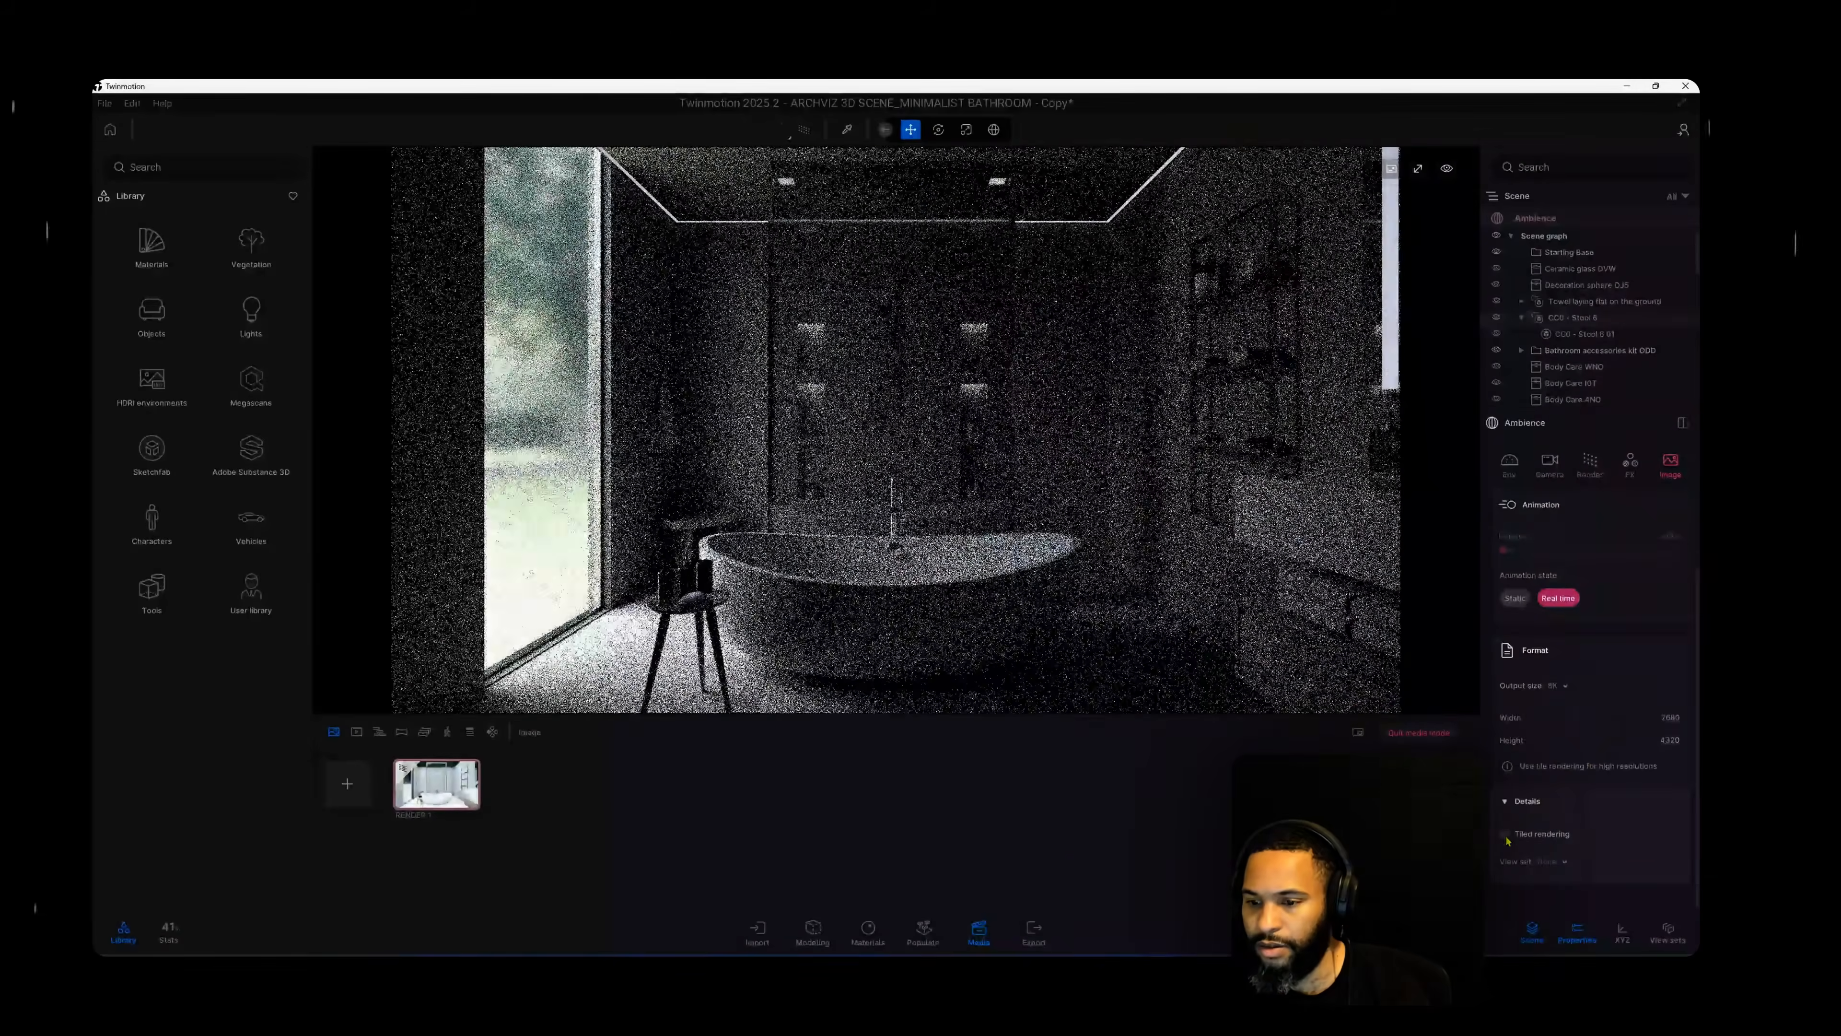
left_click(1507, 836)
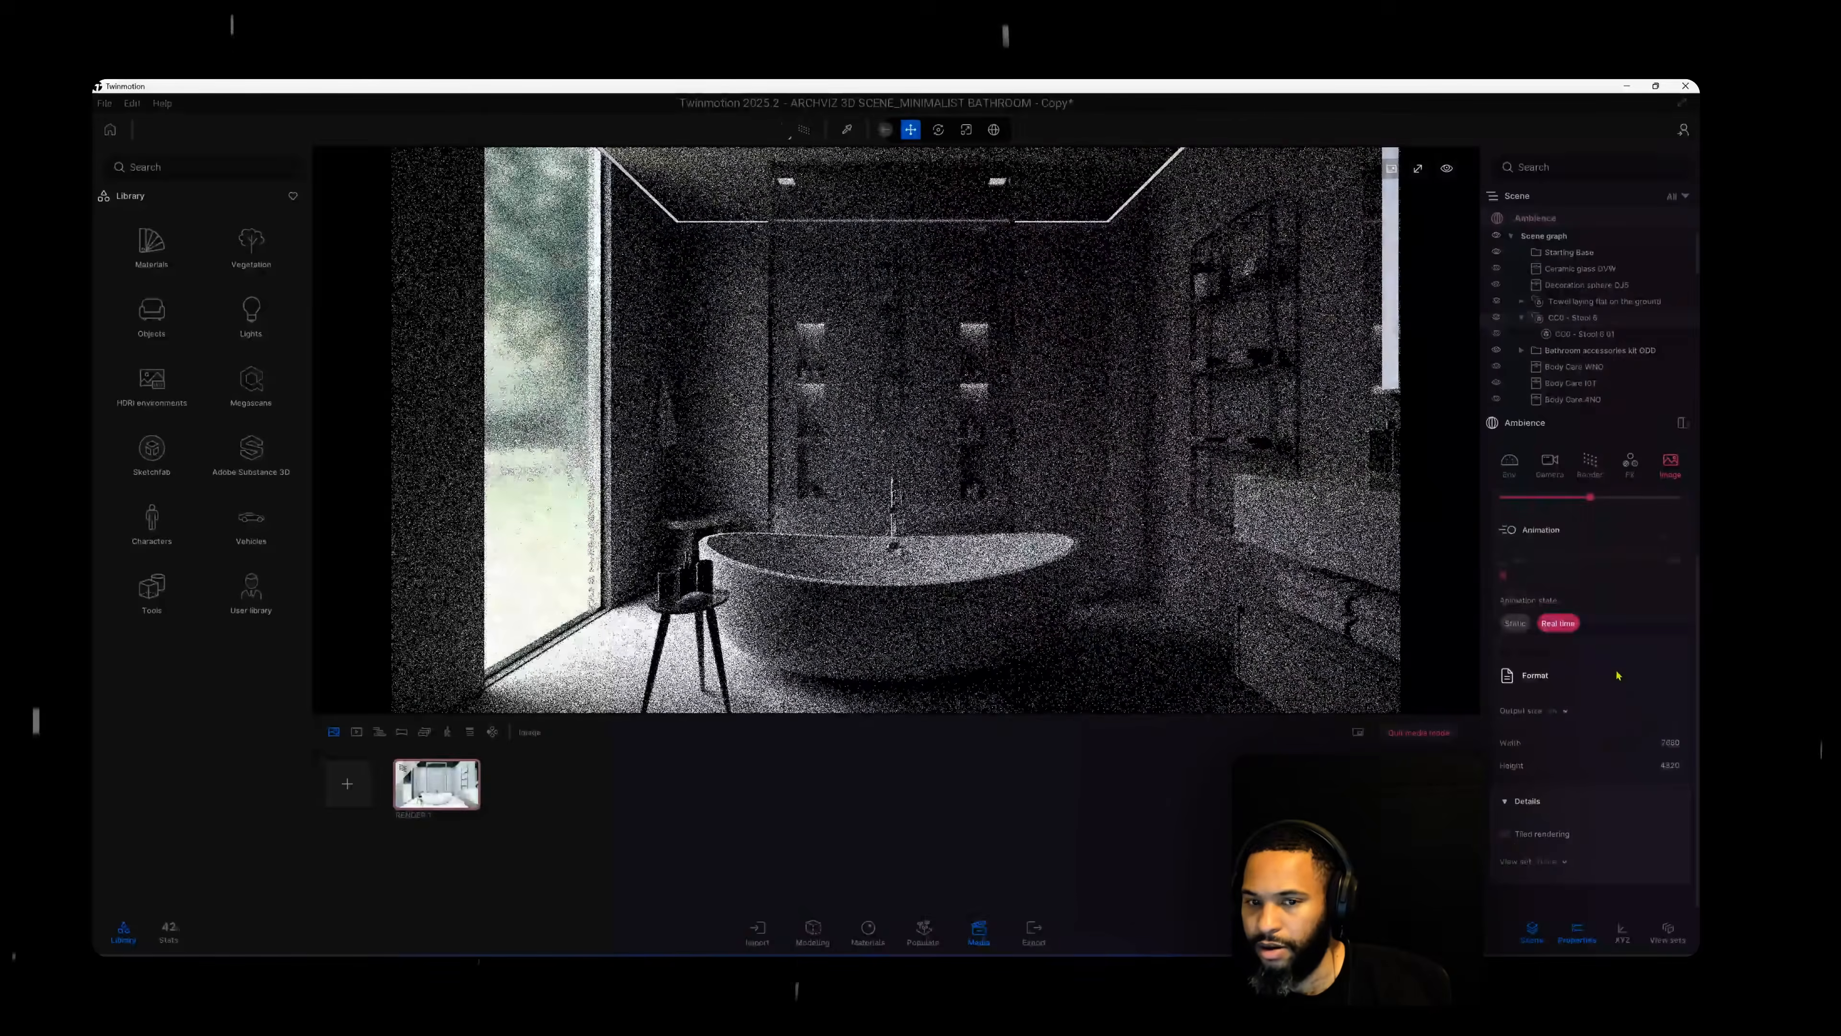